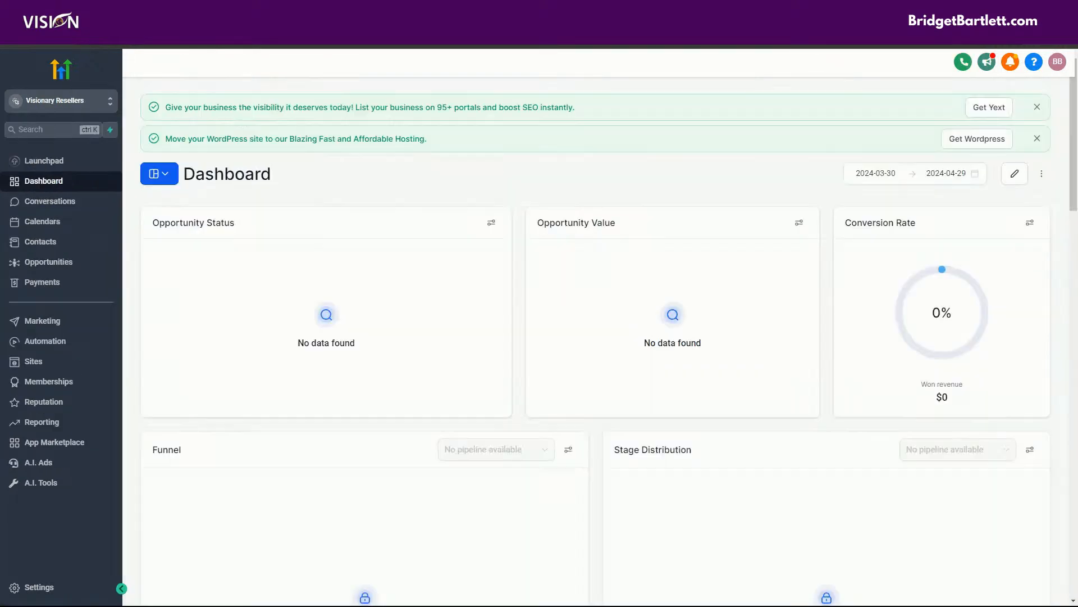
- Preview the A.I. Ads Only funnel's home page down to its pricing and registration form, and return to the funnels list
left_click(49, 362)
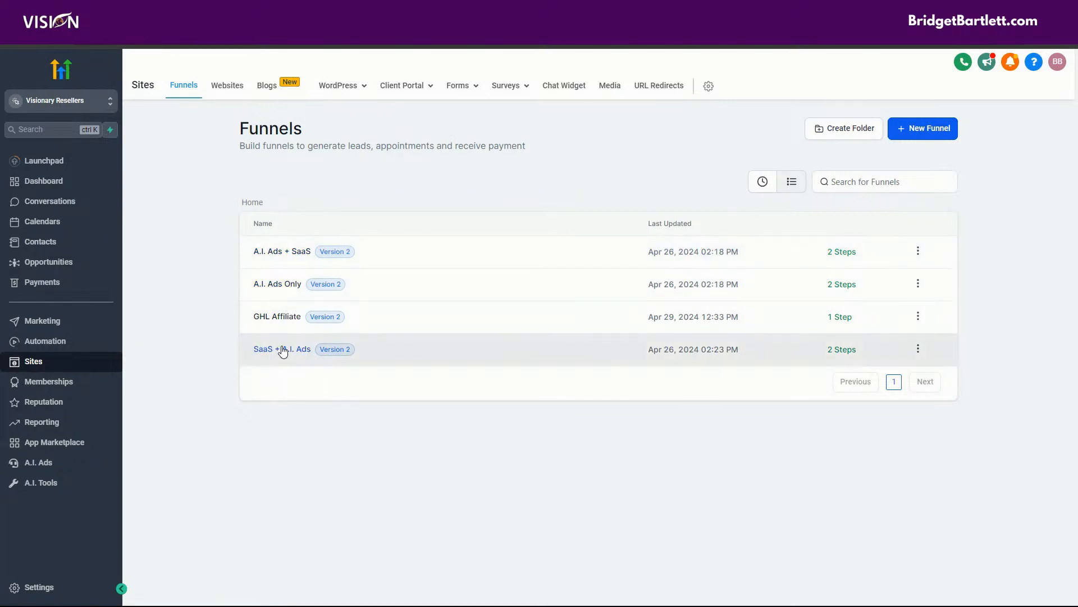
left_click(274, 284)
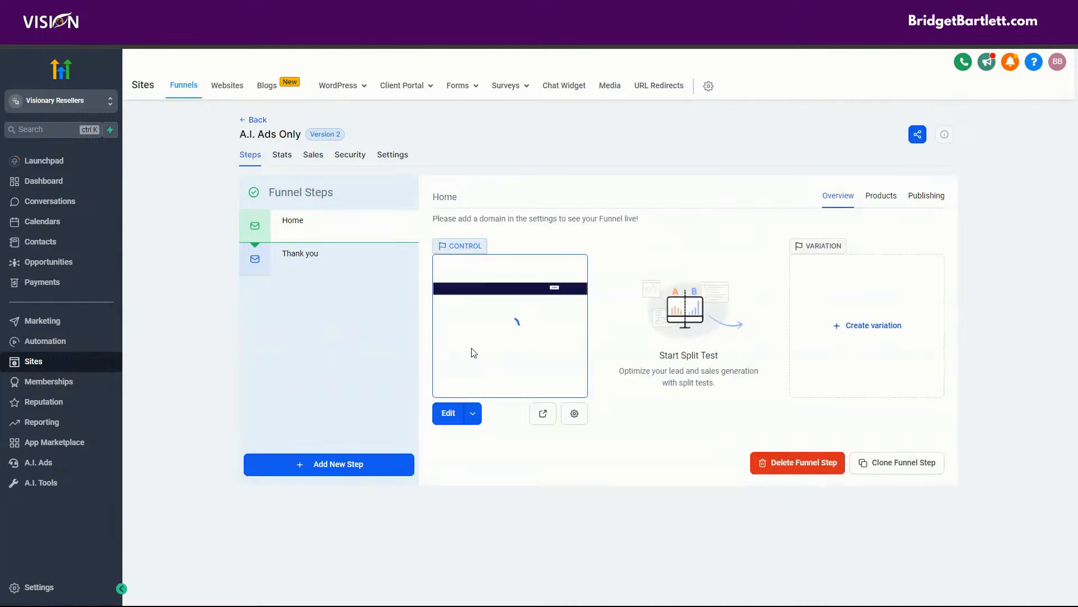
left_click(543, 414)
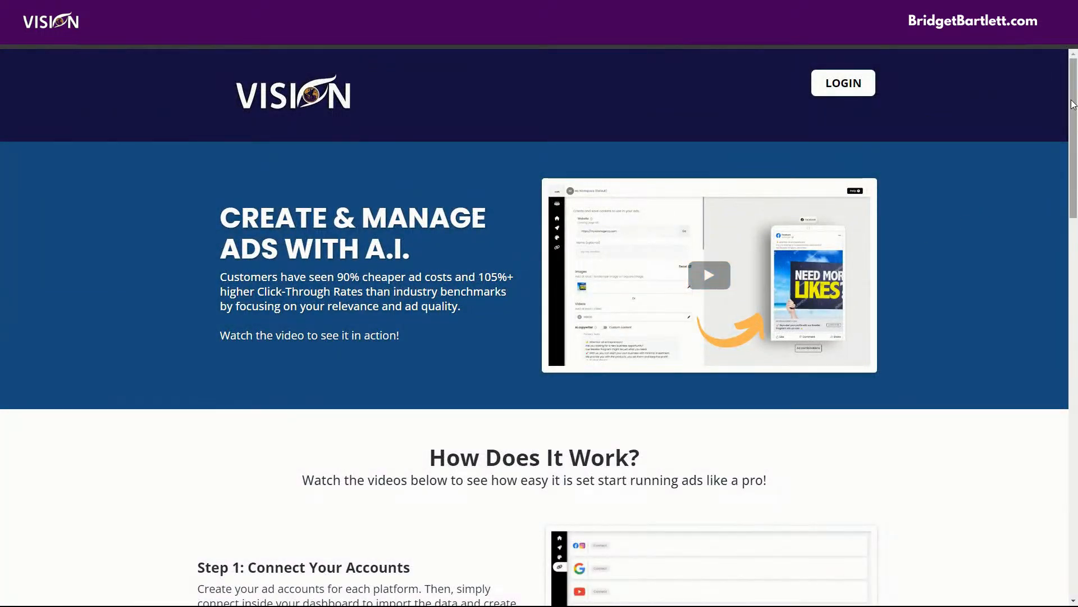
left_click_drag(1072, 111, 1023, 477)
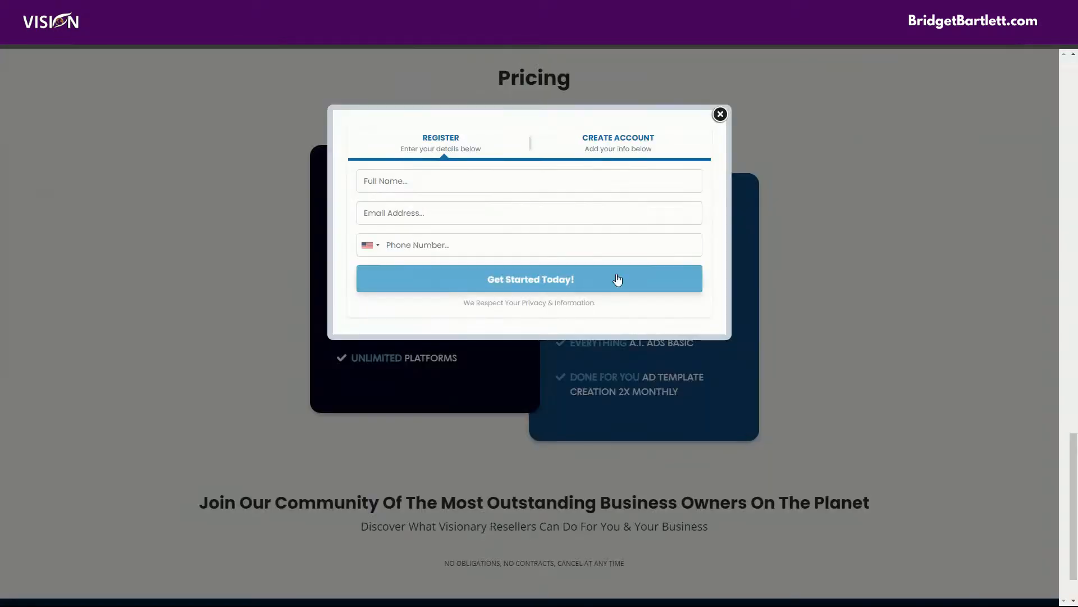
left_click(720, 114)
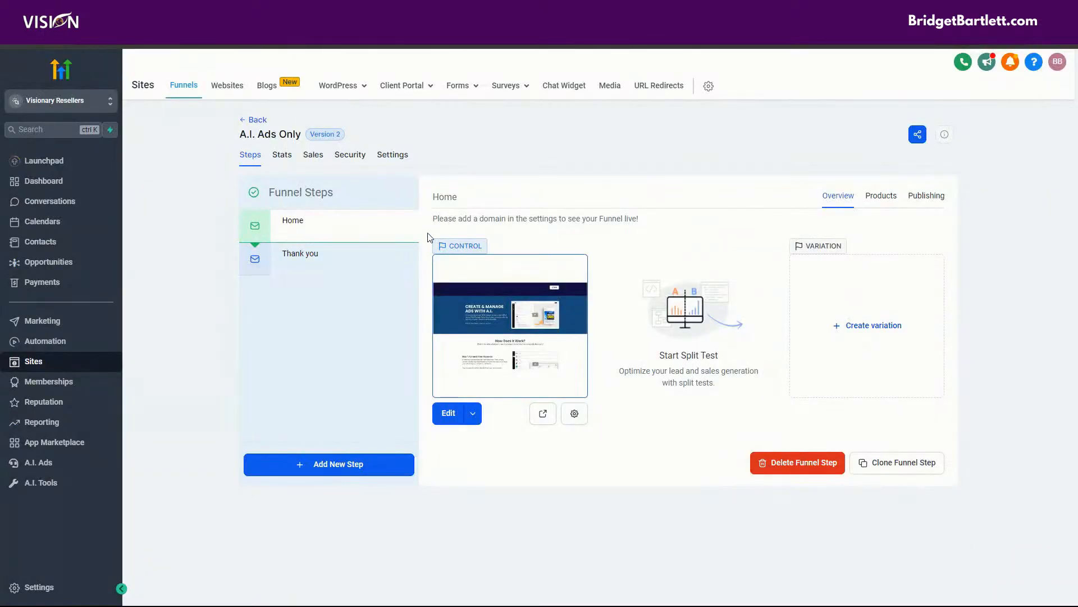
left_click(251, 121)
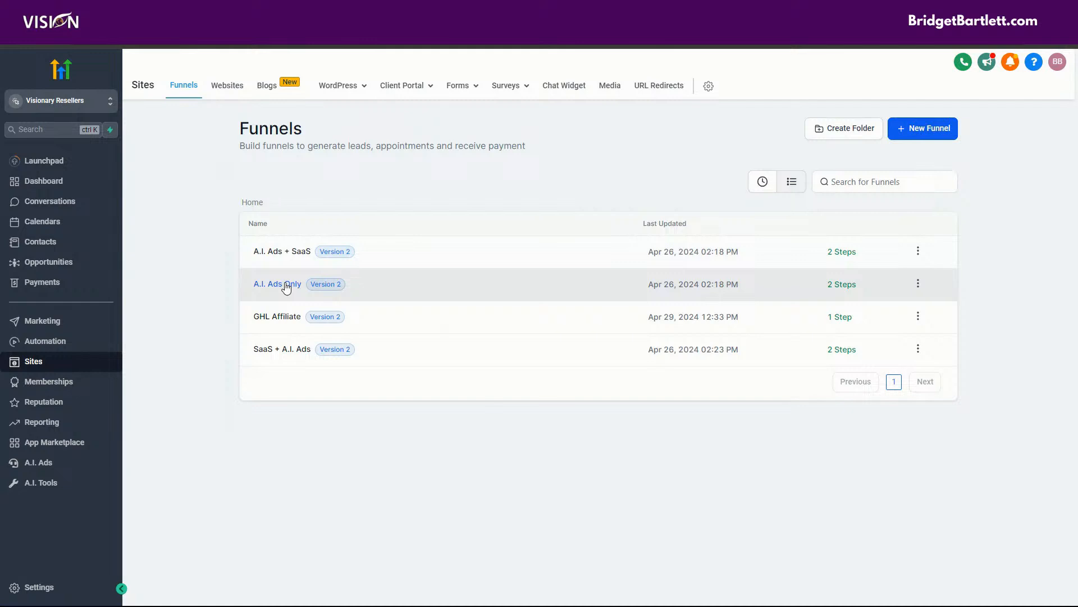
- Preview the A.I. Ads + SaaS funnel's home page, examine its pricing plans and sign-up form, and return to the funnels list
left_click(290, 252)
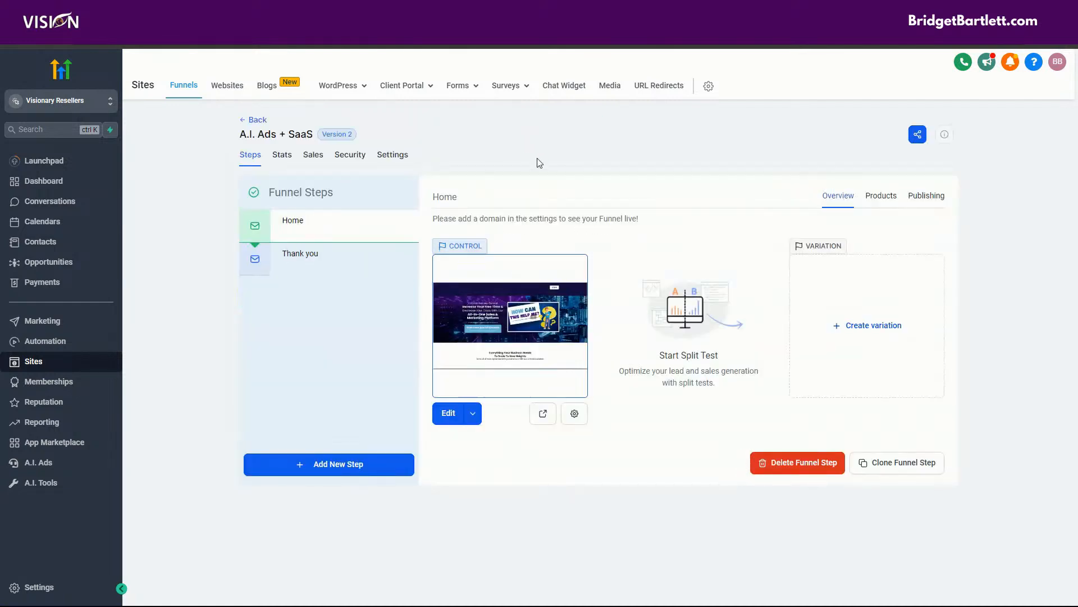
left_click(543, 413)
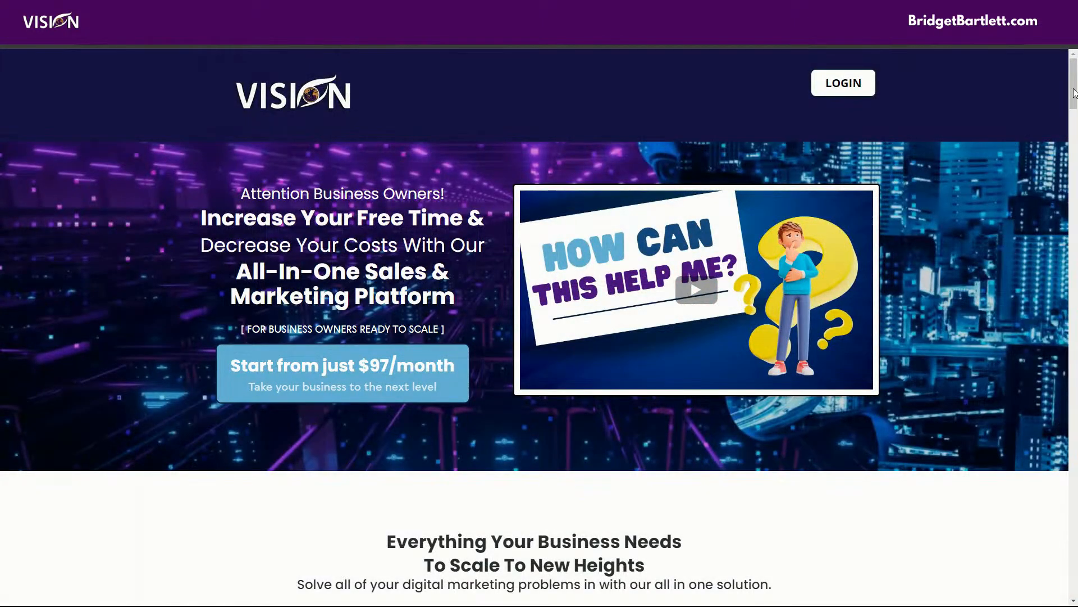
left_click_drag(1074, 93, 1065, 451)
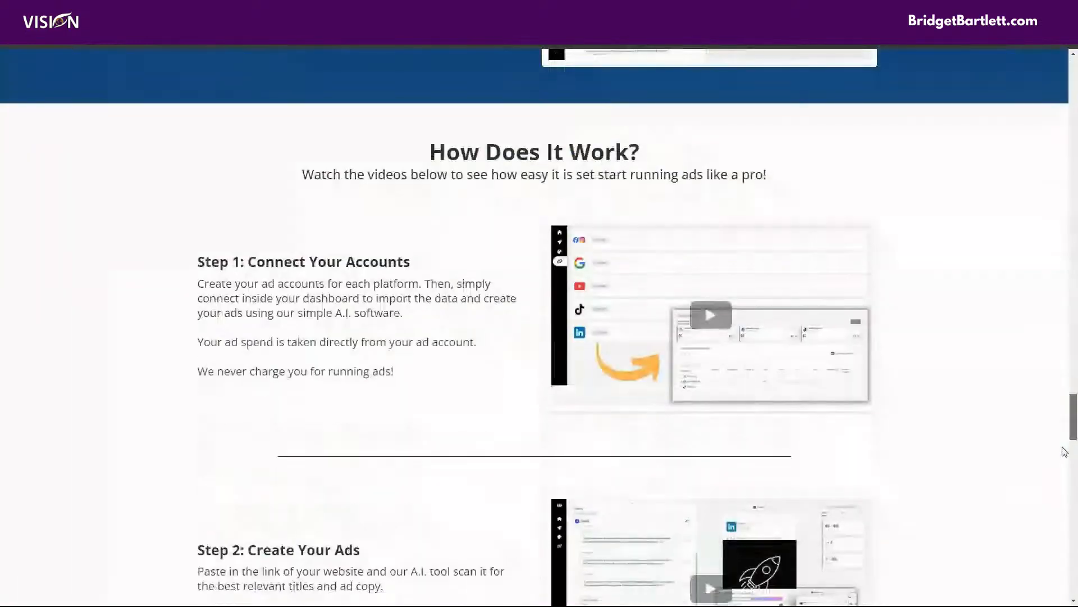
scroll(1065, 451, "down", 18)
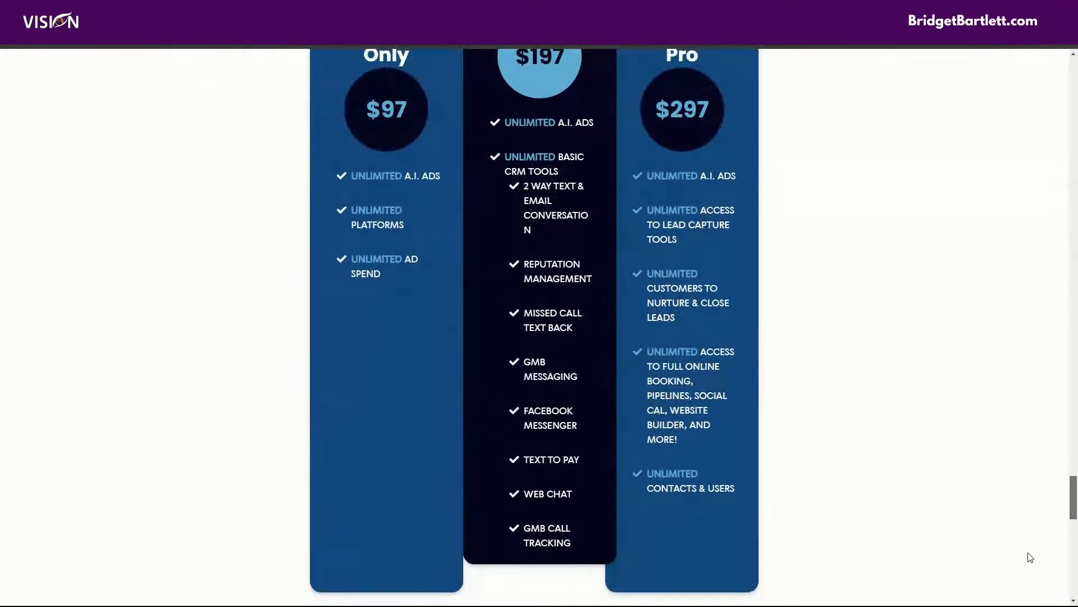
scroll(842, 356, "up", 3)
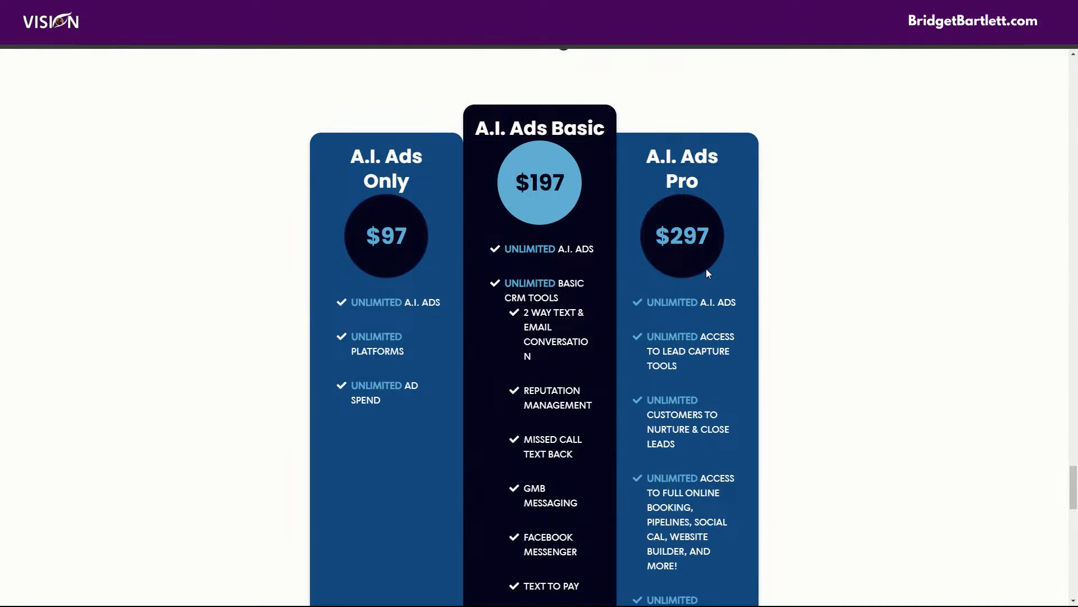
scroll(709, 301, "down", 1)
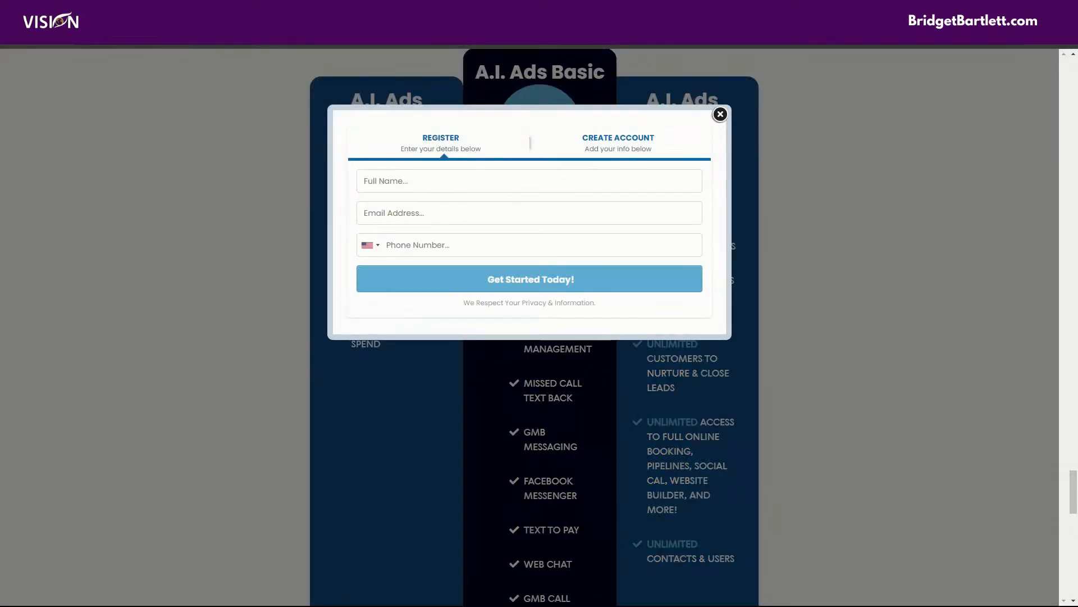
left_click(358, 46)
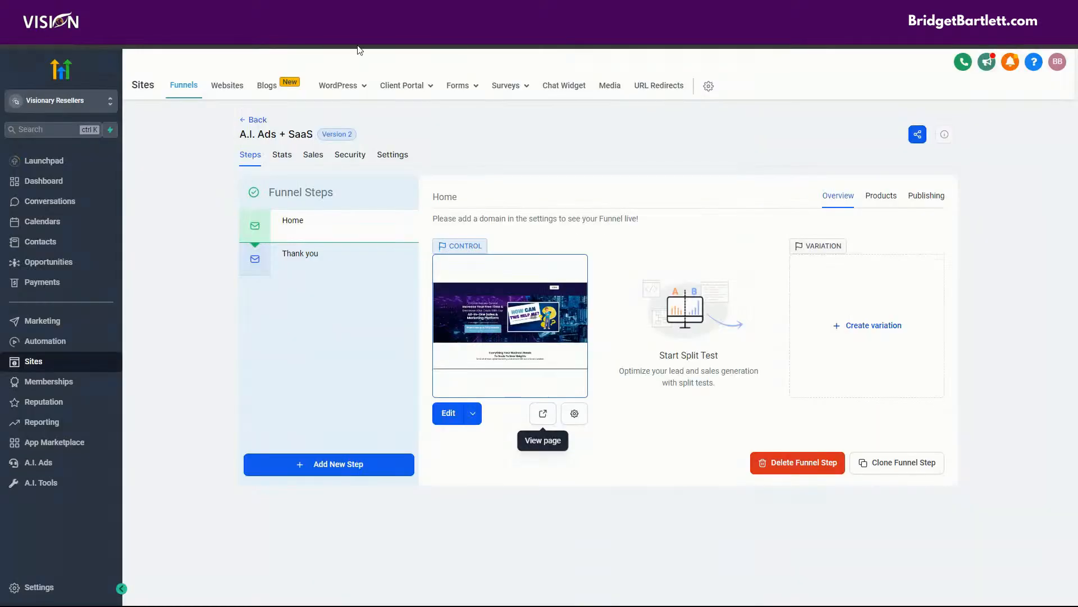
double_click(253, 119)
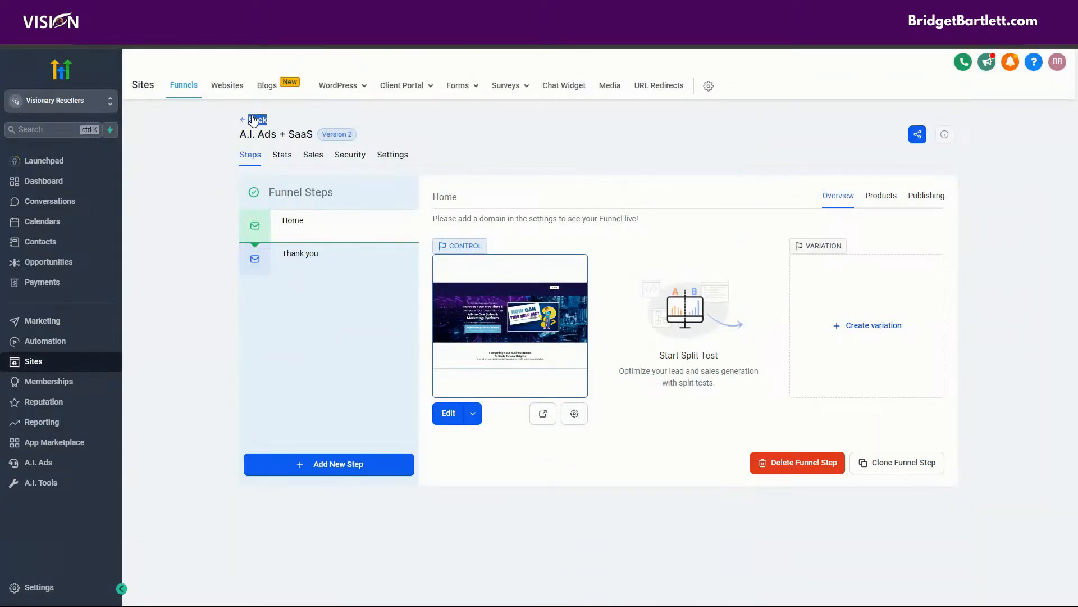
left_click(253, 120)
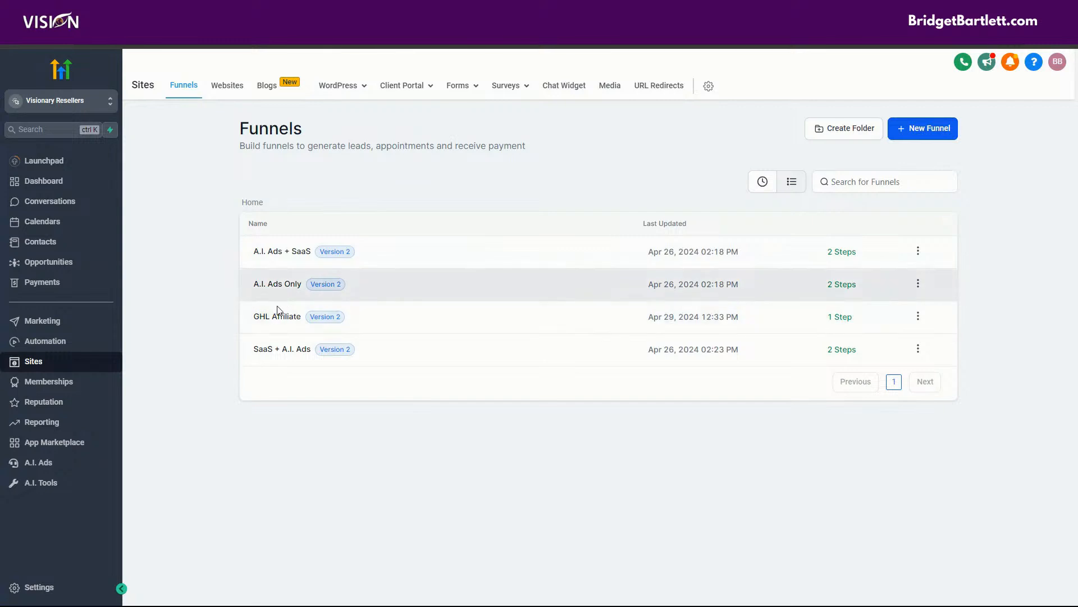
- Preview the SaaS + A.I. Ads funnel's home page through to its lower sections, and return to the funnels list
left_click(277, 349)
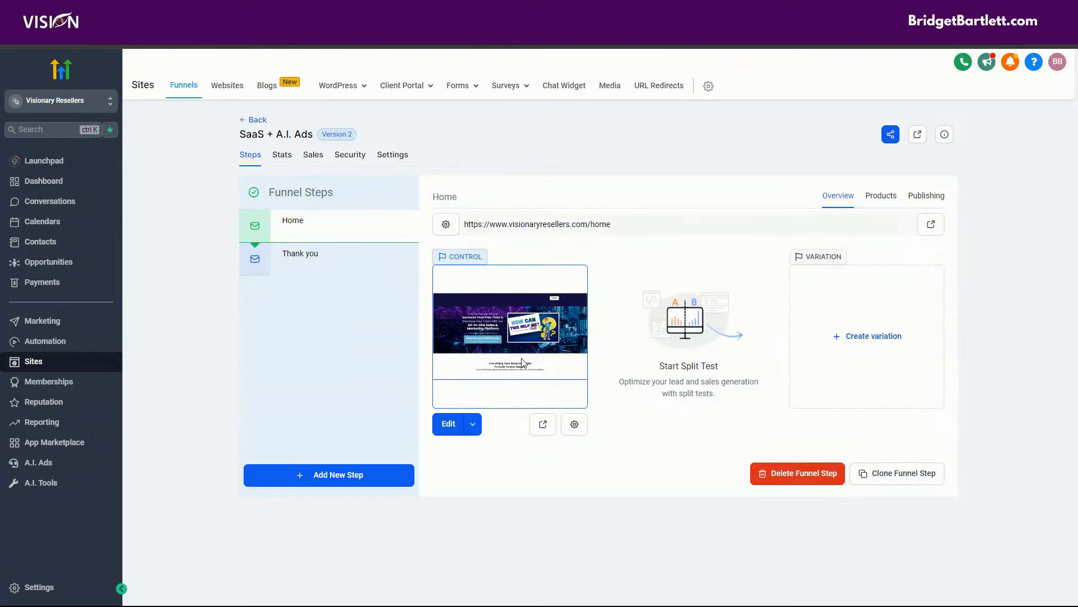
left_click(543, 424)
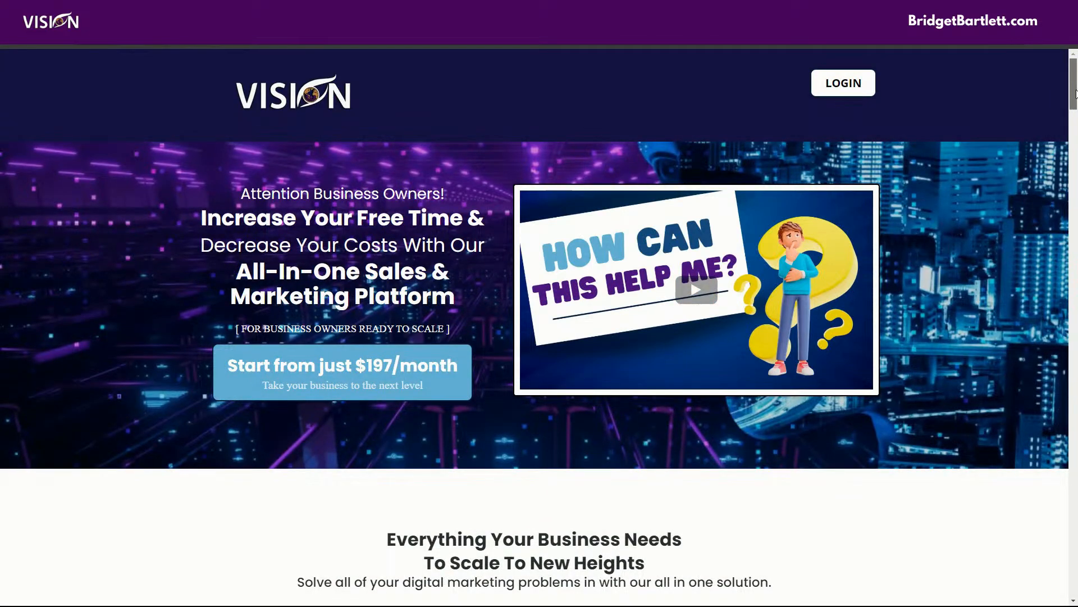
left_click_drag(1076, 94, 1044, 559)
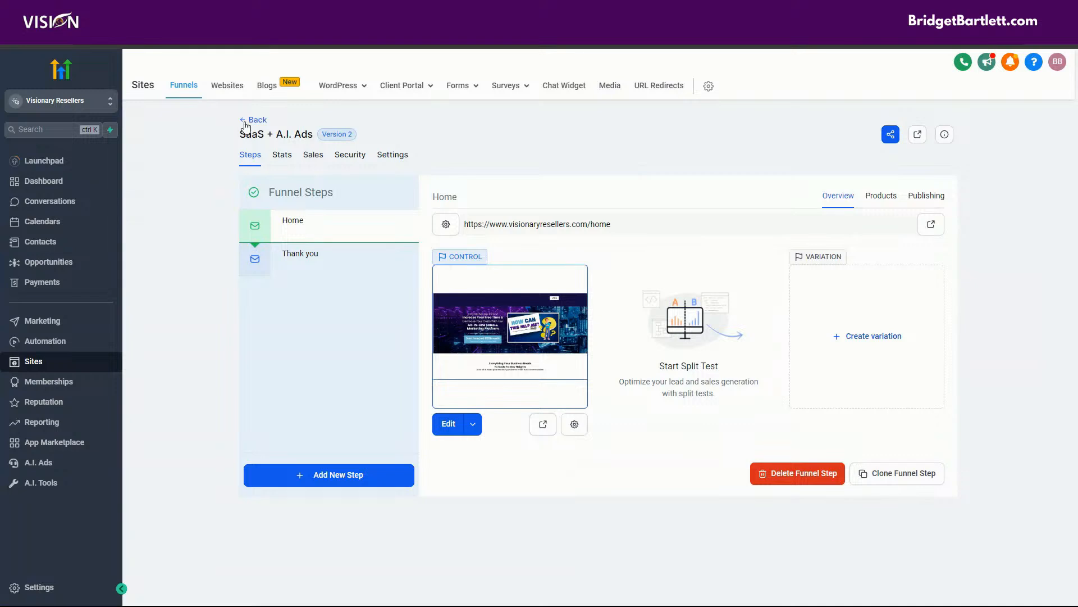
left_click(248, 121)
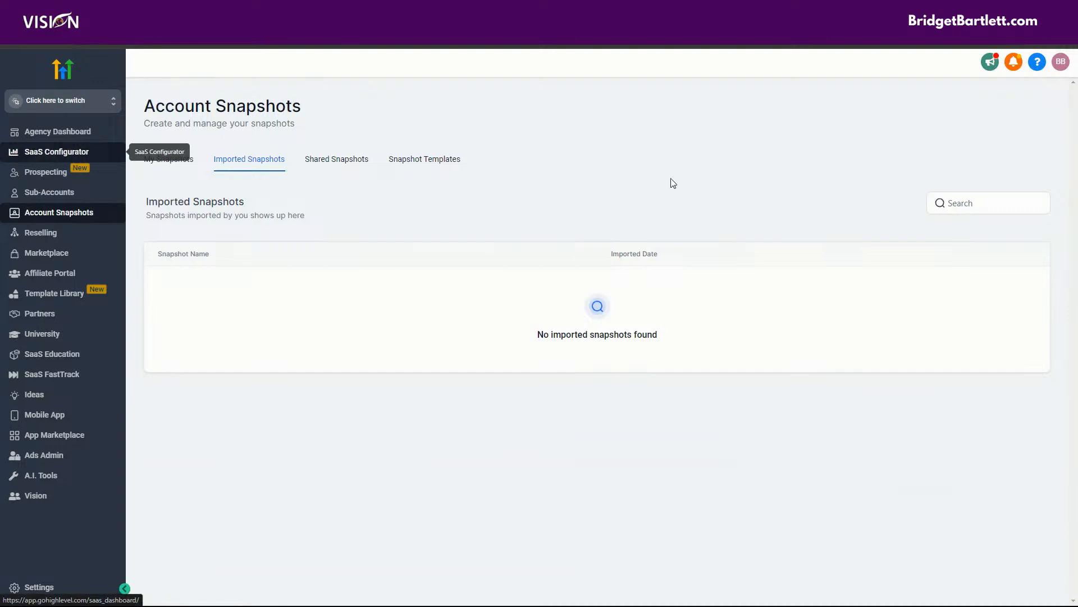
- Review the agency's existing plans in the SaaS Configurator and start creating a new plan
left_click(68, 152)
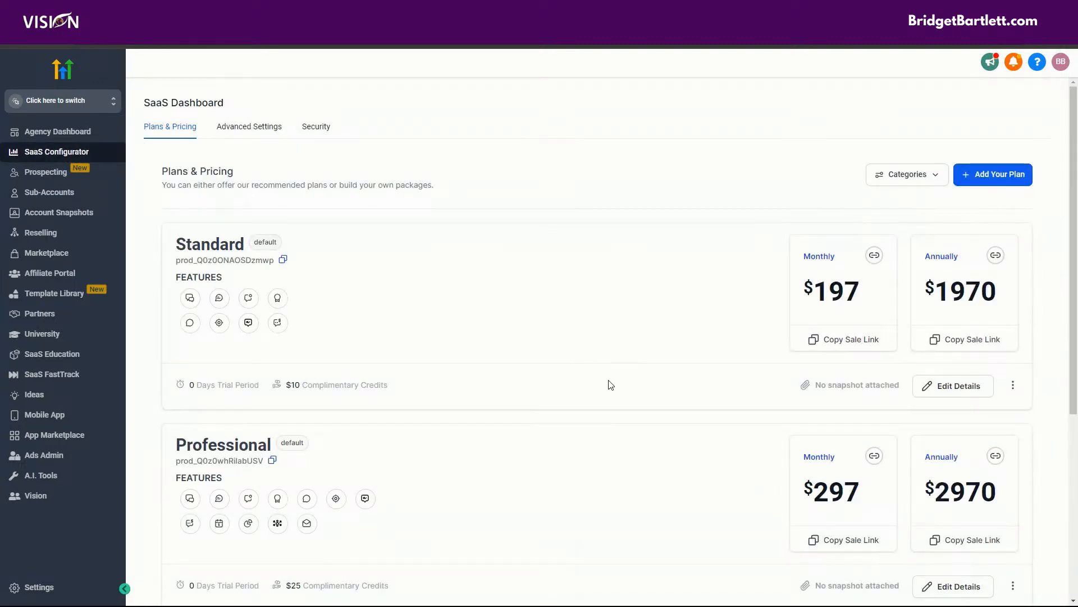
scroll(615, 382, "down", 3)
scroll(632, 391, "up", 3)
left_click(992, 175)
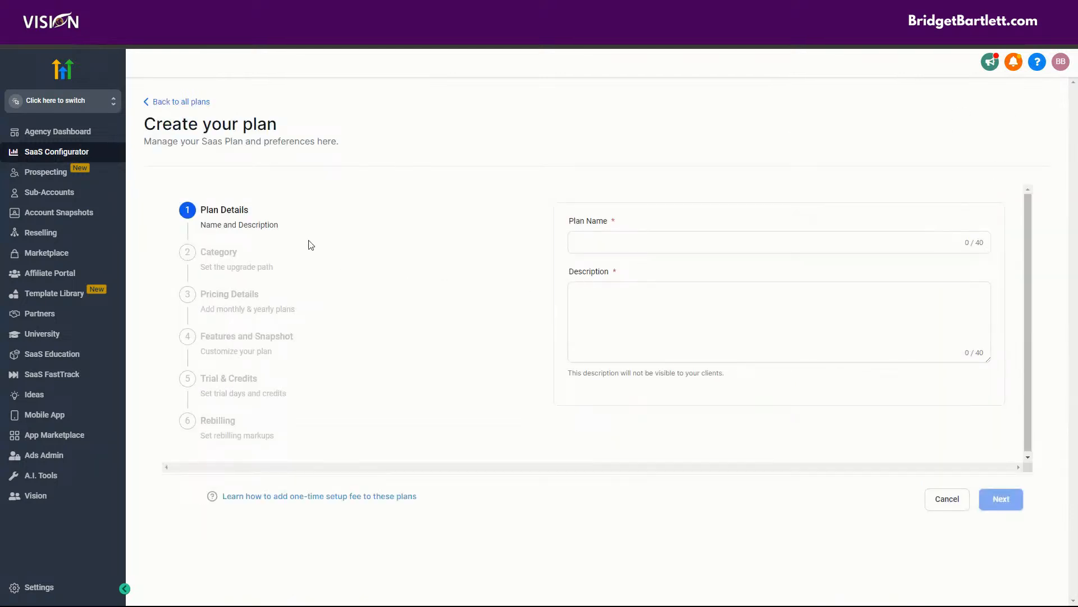
- Name the plan Basic Saas, copy that name into its description, and continue to the category settings
left_click(623, 242)
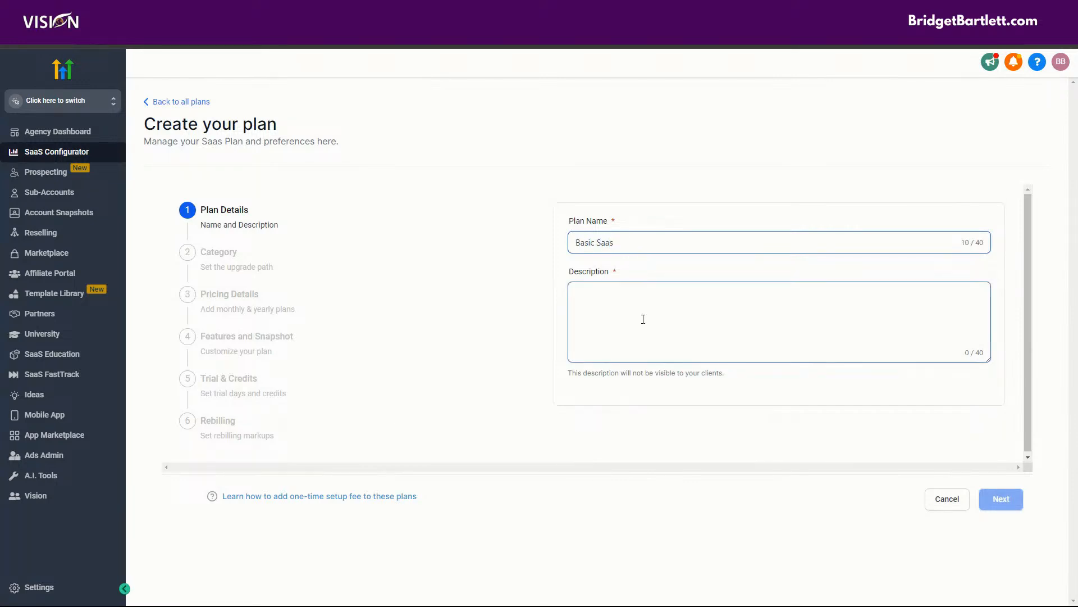
left_click(591, 302)
left_click_drag(616, 242, 559, 236)
key("ctrl+c")
left_click(730, 307)
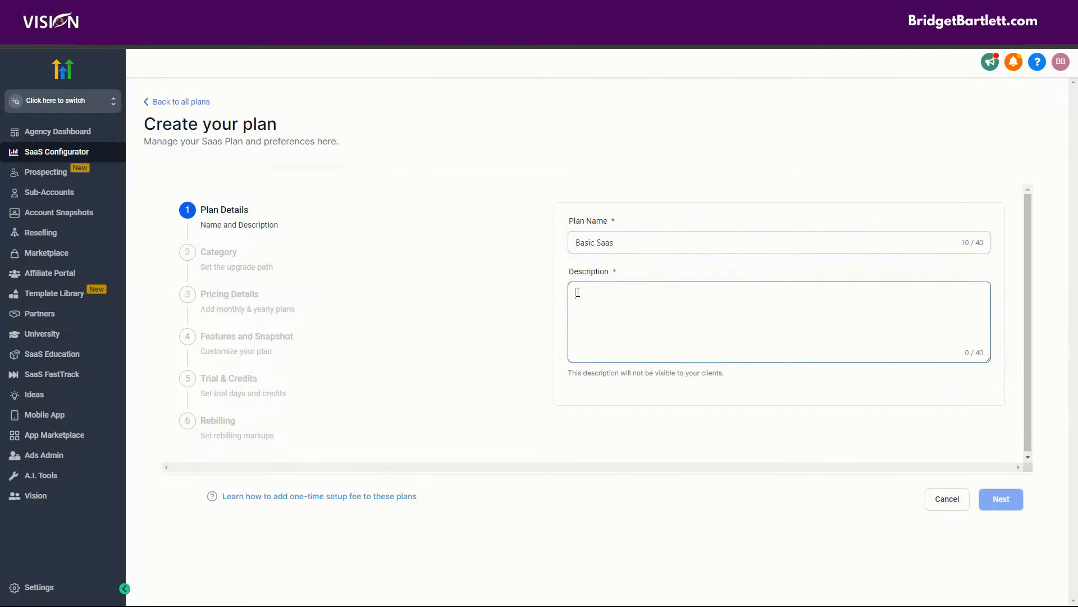
key("ctrl+v")
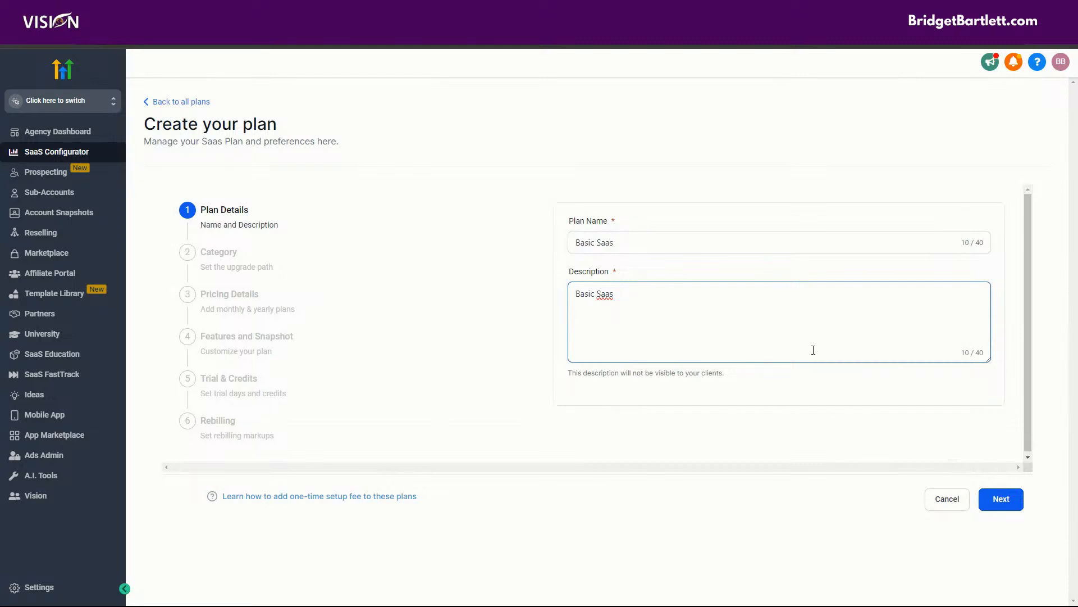
left_click(1001, 506)
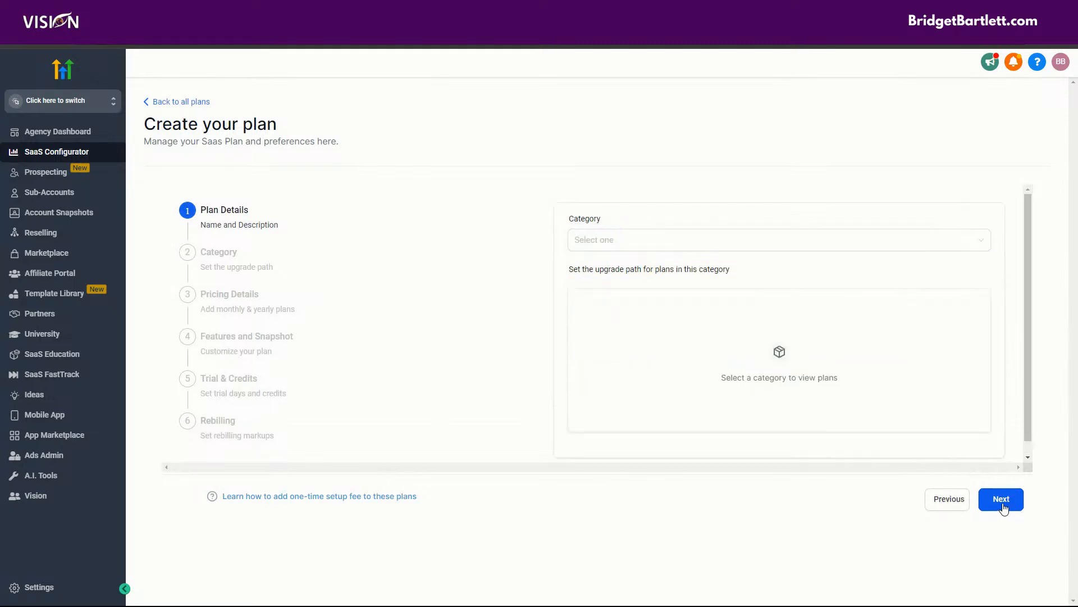
- Assign the Basic Saas plan to the default (USD) category
left_click(595, 239)
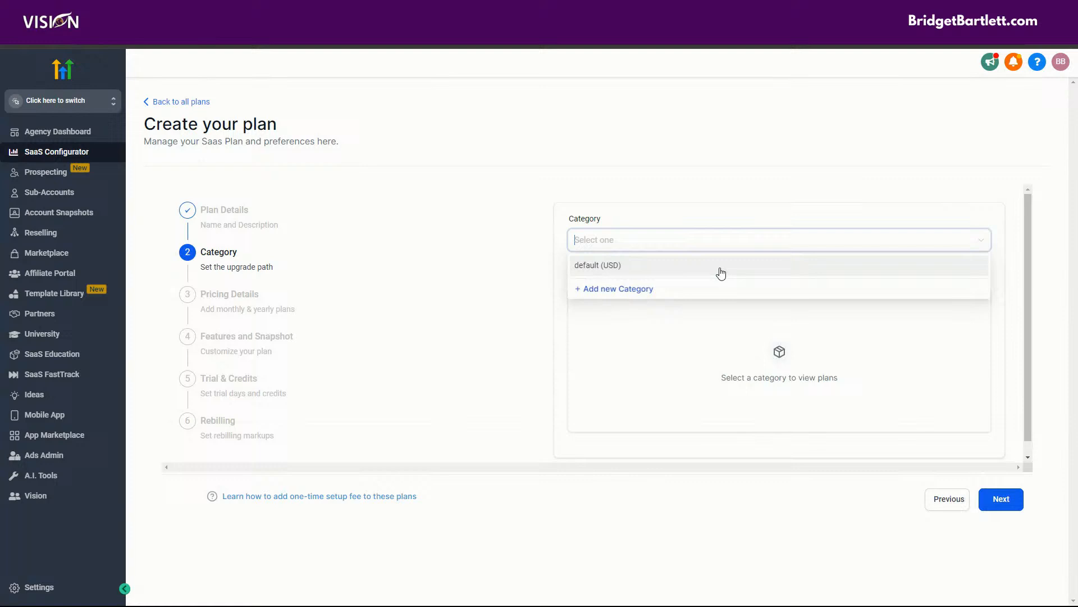
left_click(653, 291)
left_click(671, 209)
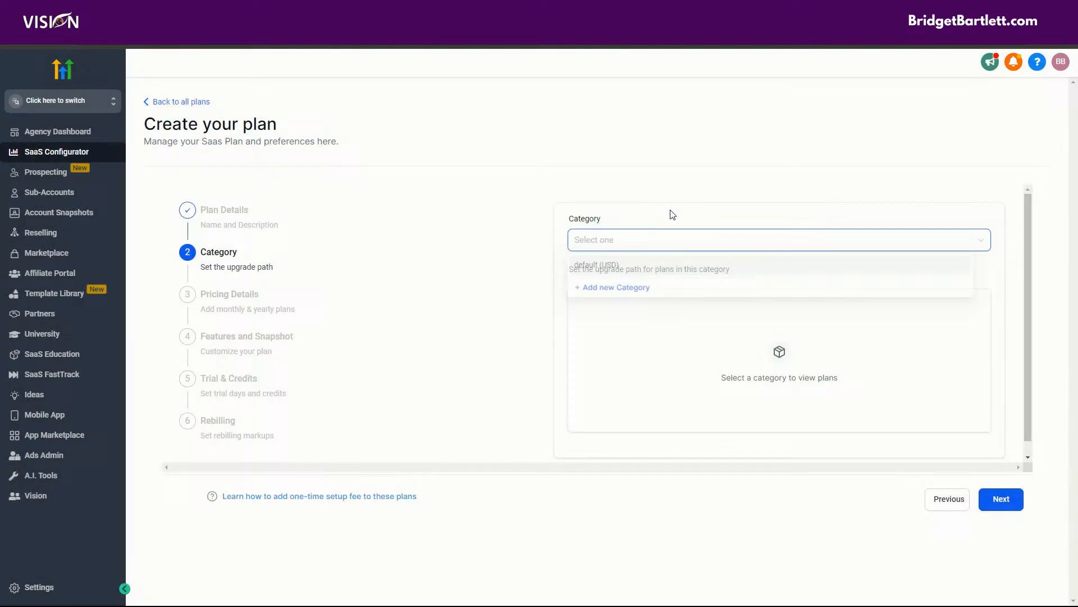
left_click(604, 242)
left_click(597, 265)
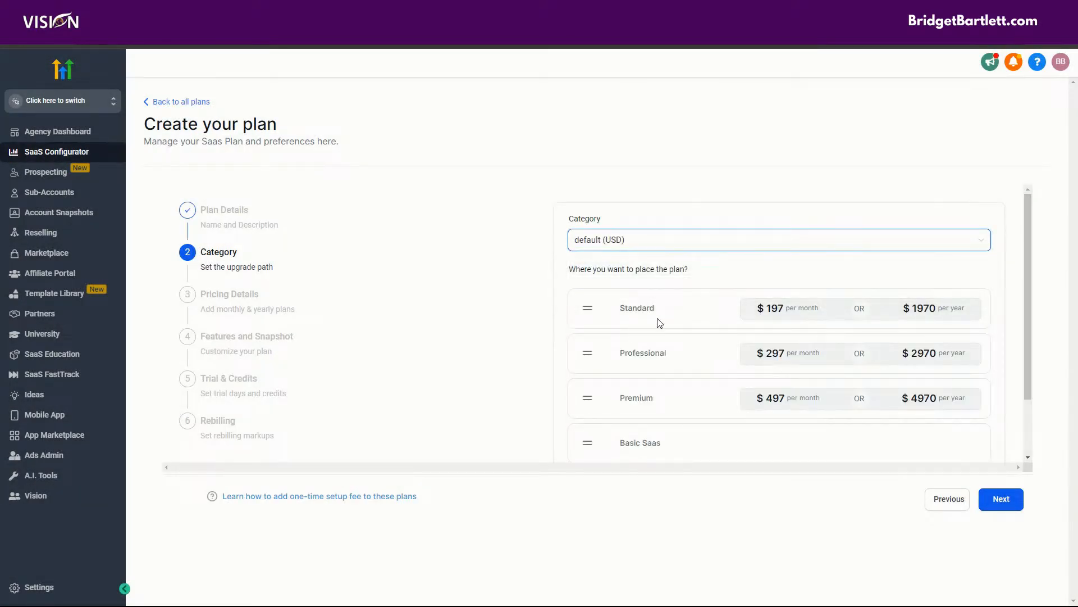
- Reorder the upgrade path so Basic Saas comes first, above Standard, and continue to the pricing details
scroll(678, 383, "down", 2)
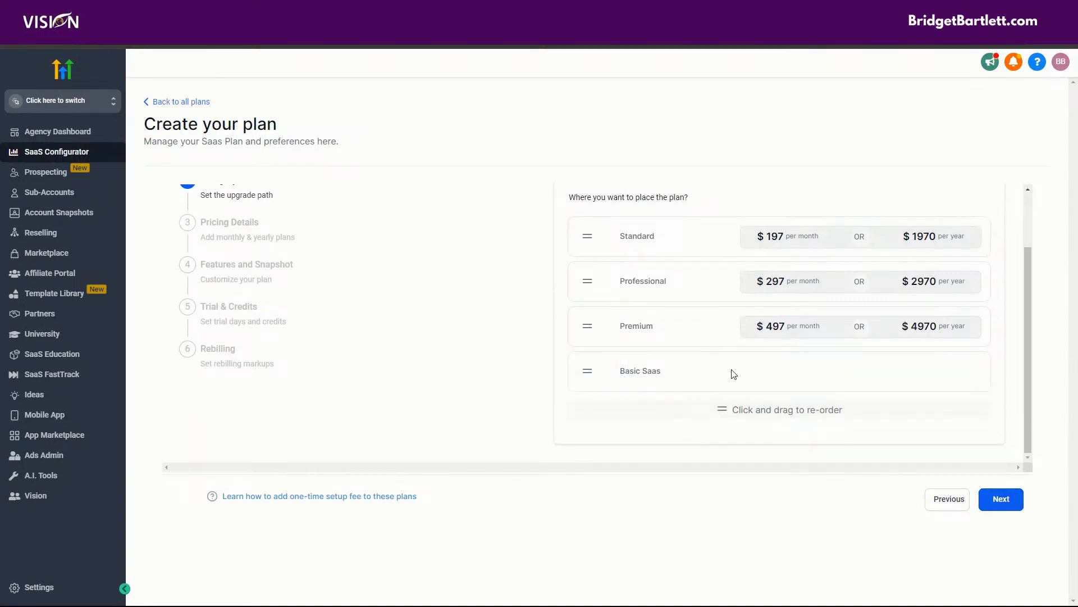
left_click_drag(589, 374, 586, 237)
scroll(650, 308, "up", 2)
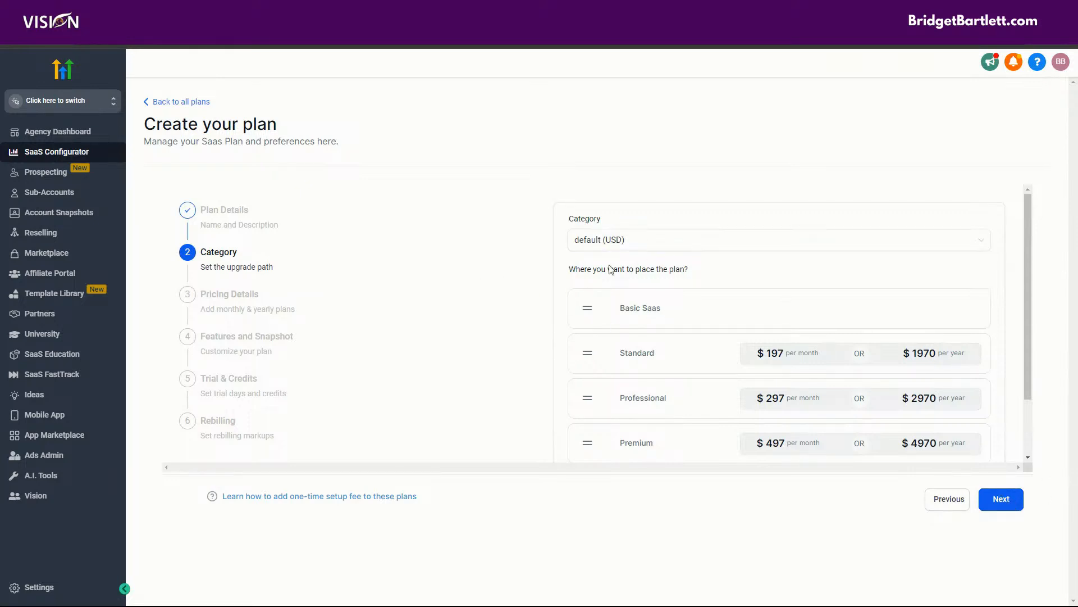
left_click(1001, 499)
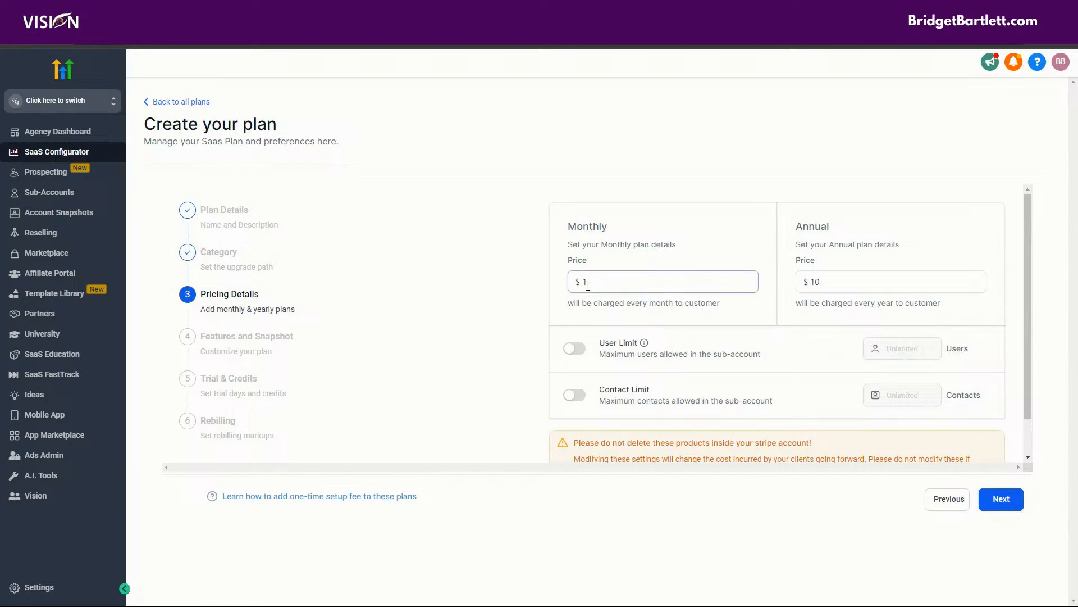
- Set the plan's monthly price to $97 and its annual price to $970
left_click(607, 288)
left_click_drag(596, 278, 577, 275)
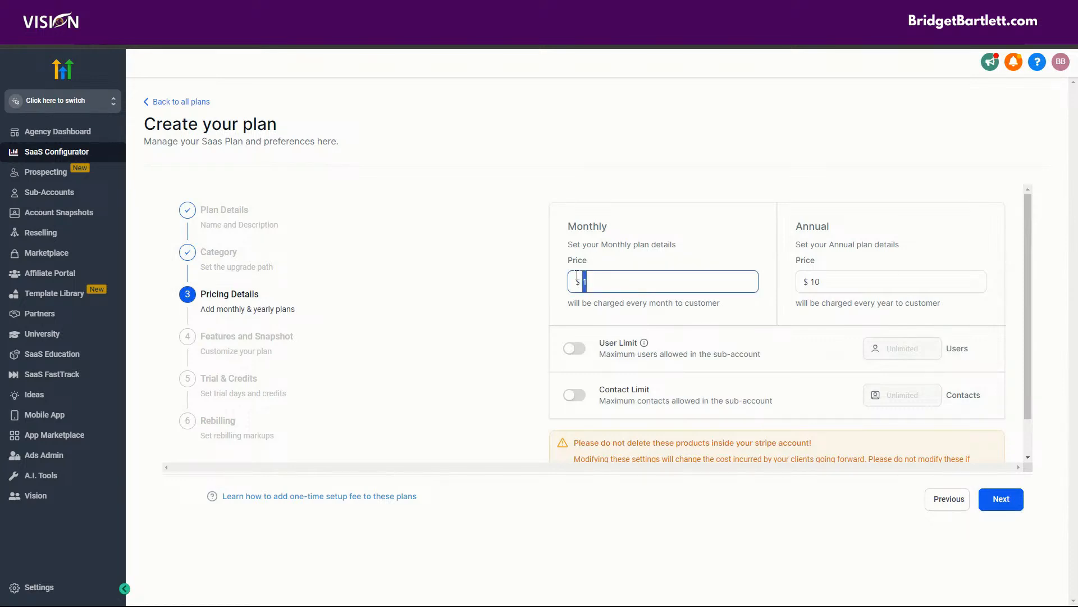
type("97")
left_click_drag(856, 287, 809, 275)
type("97")
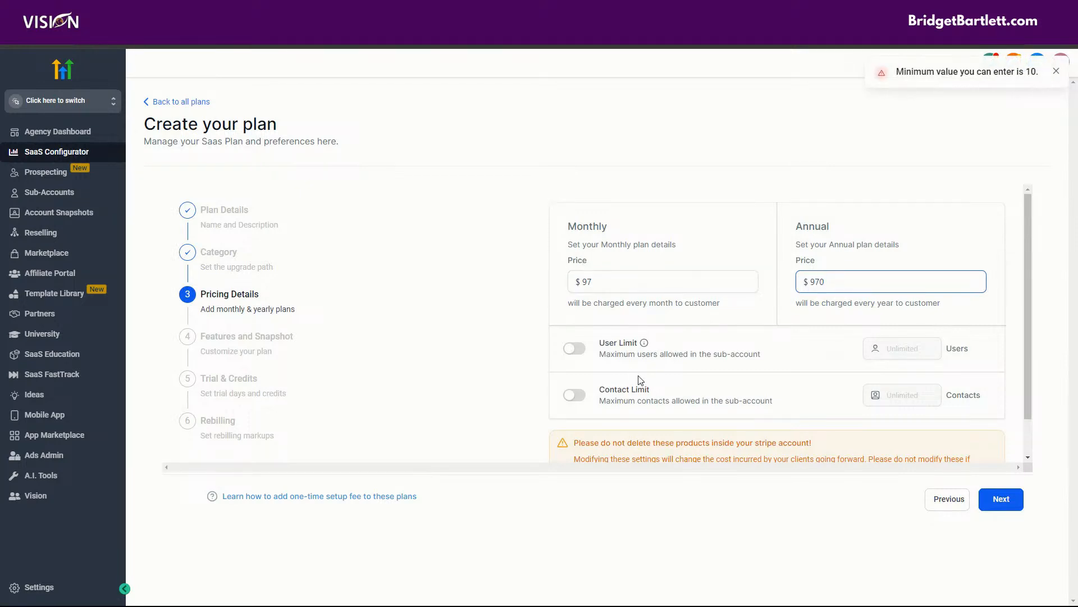
- Enable the plan's user limit with a maximum of 50 users
scroll(602, 304, "down", 1)
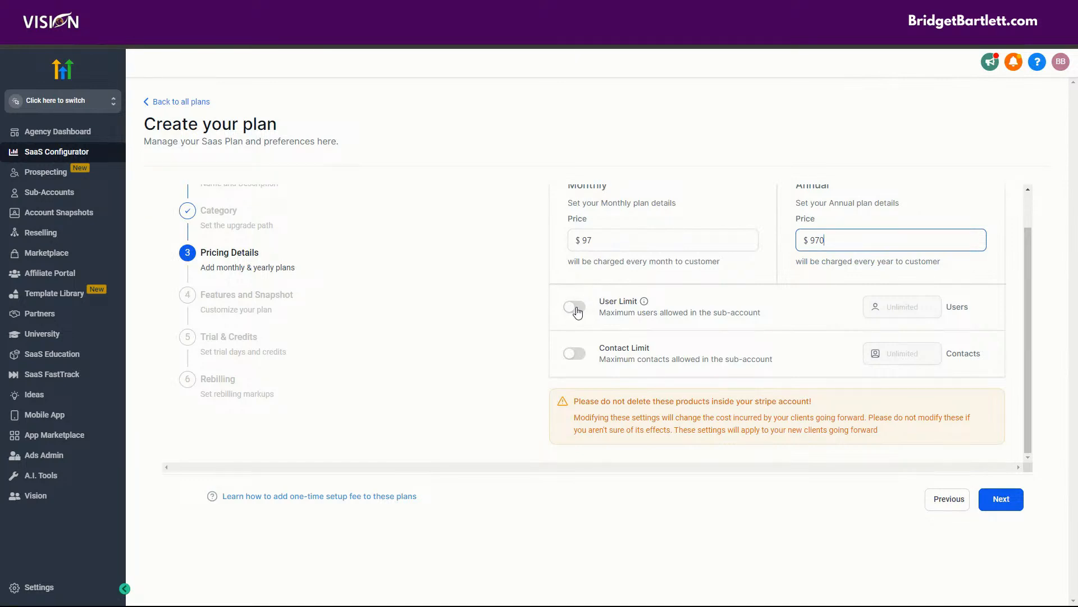
left_click(577, 310)
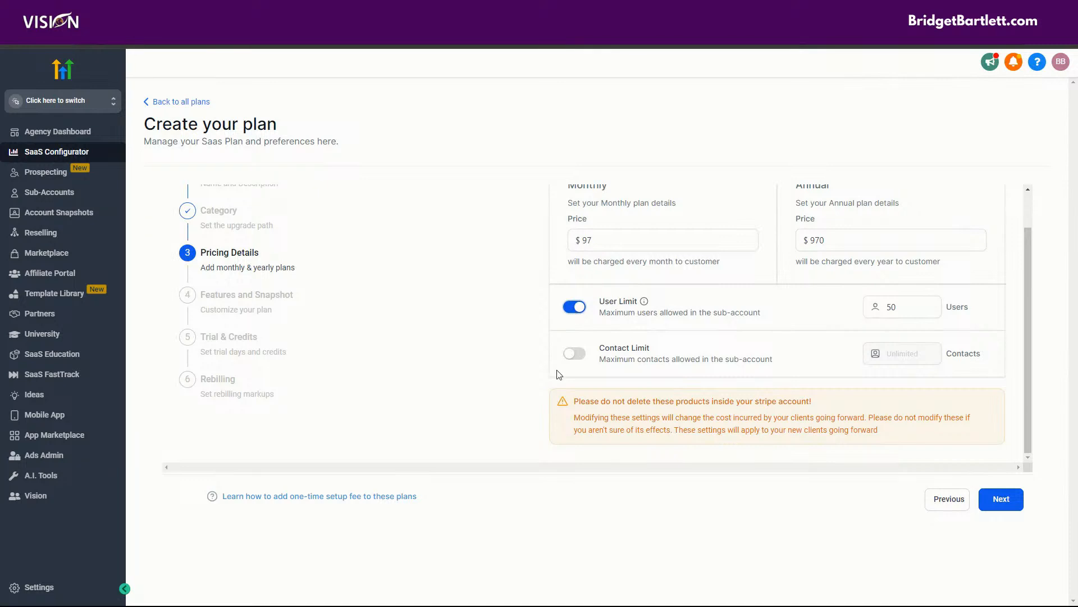
- Turn off the plan's user and contact limits so both are unlimited, and continue to the features and snapshot settings
left_click(579, 358)
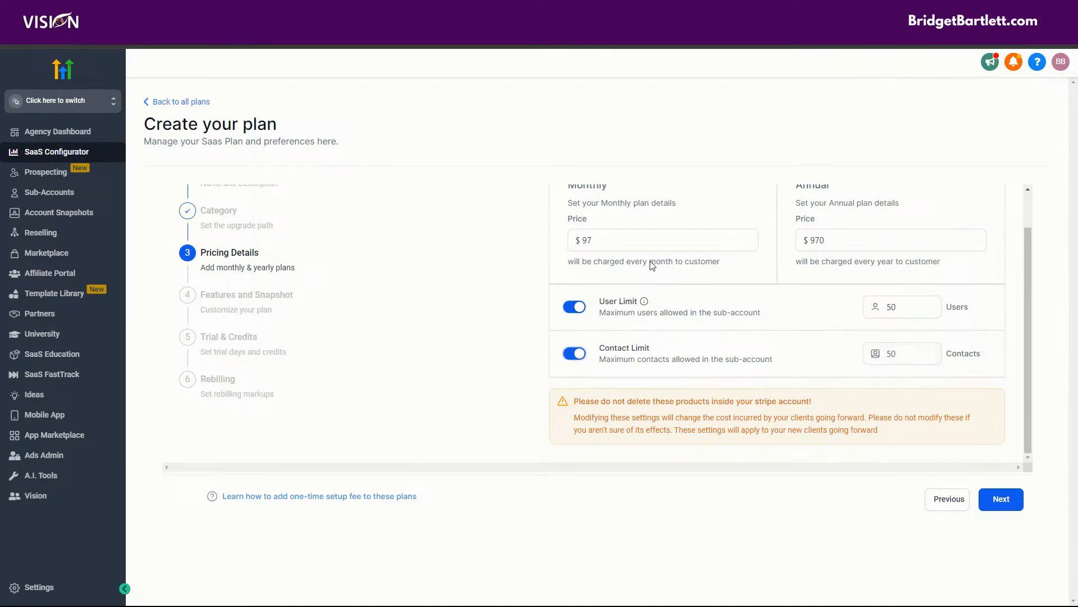
left_click(573, 309)
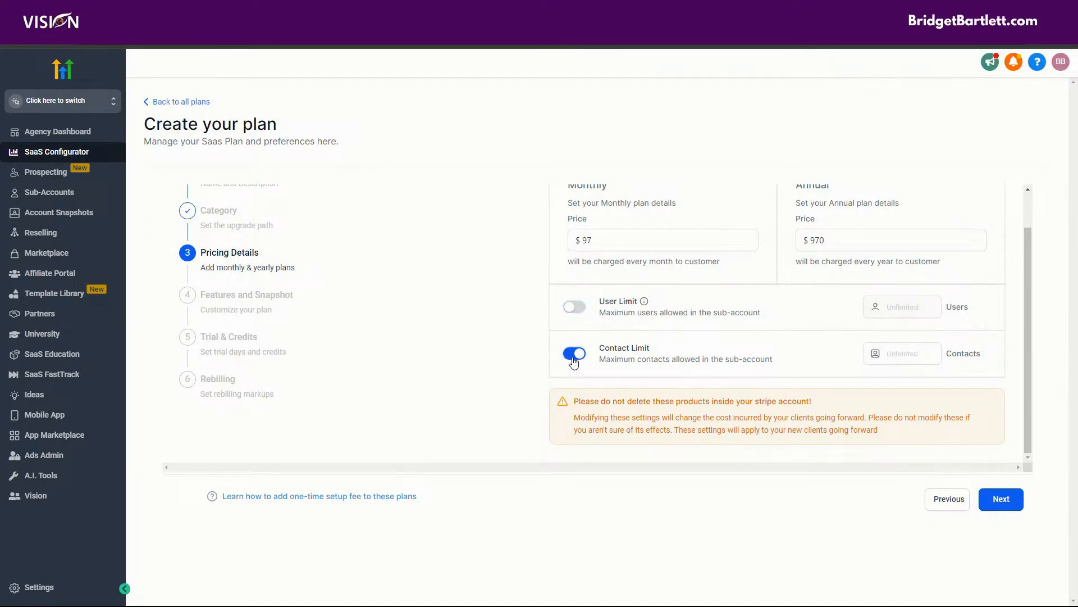
left_click(569, 354)
scroll(504, 363, "up", 1)
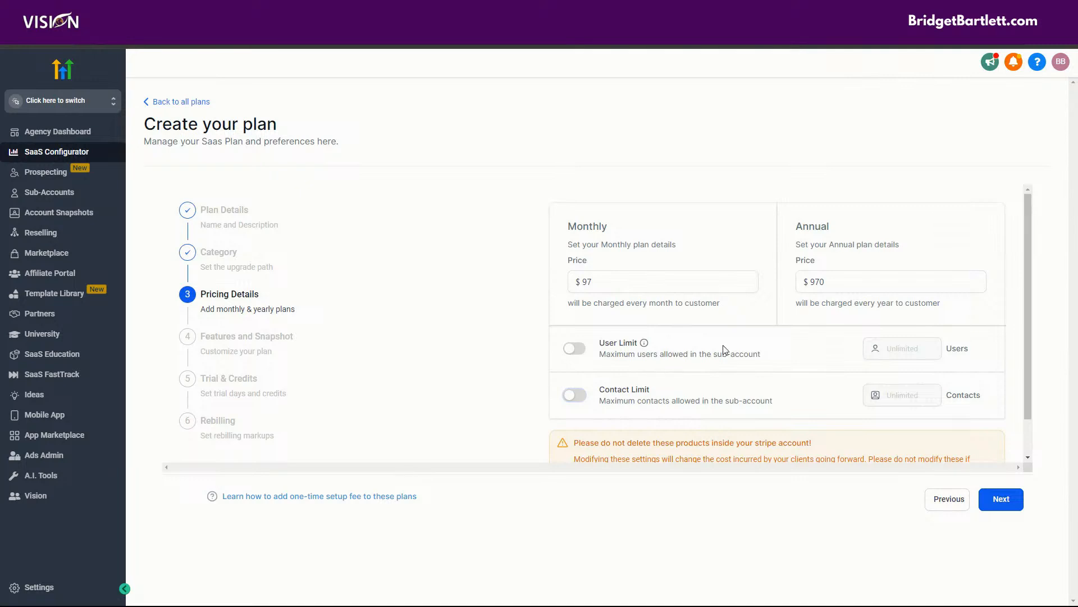
scroll(781, 309, "down", 1)
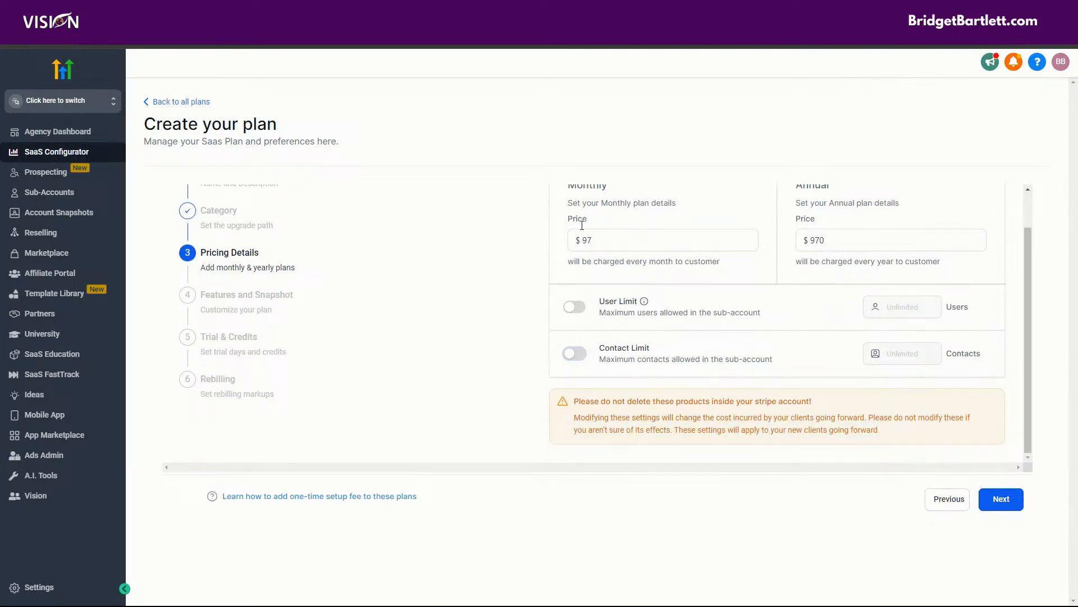
left_click_drag(597, 240, 570, 239)
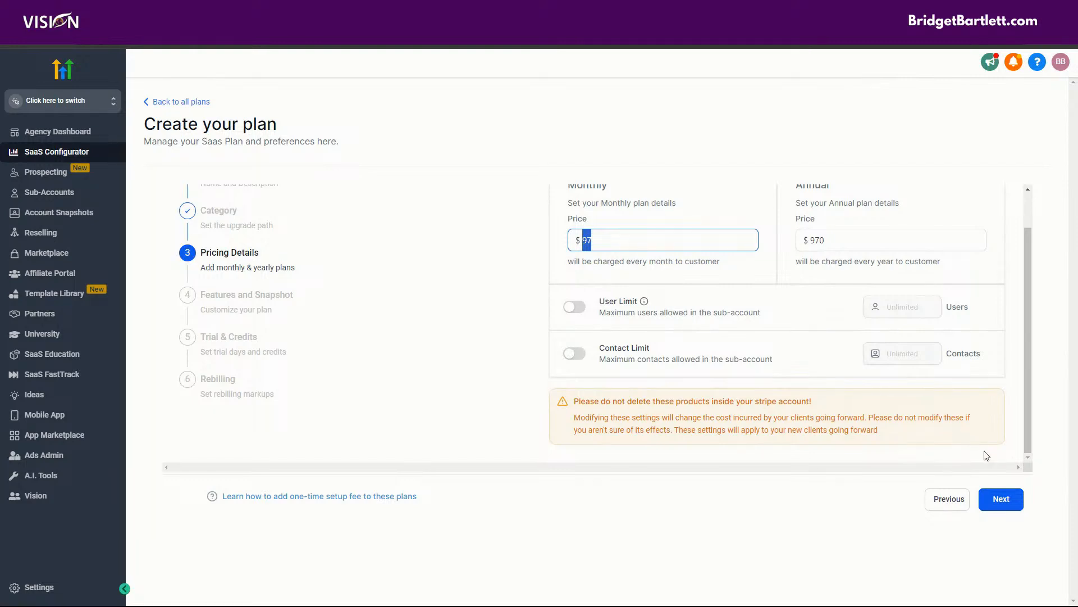
left_click(1000, 499)
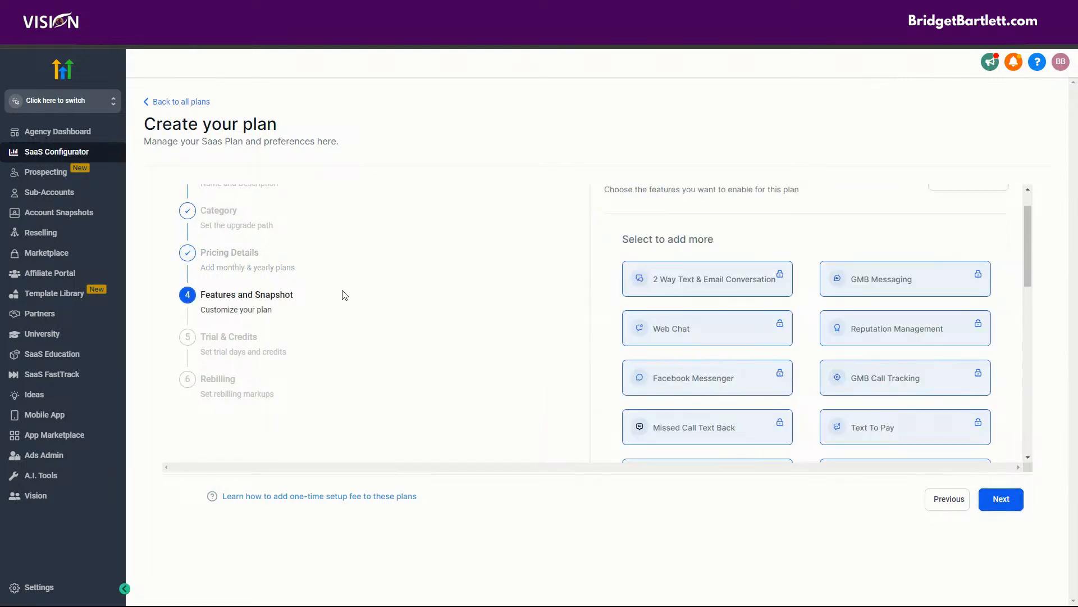
- Deselect Social Planner, Invoice, Calendar, CRM, Opportunities, Email Marketing, Forms and Surveys from the plan's features
scroll(788, 322, "down", 3)
scroll(787, 315, "up", 3)
scroll(739, 348, "down", 5)
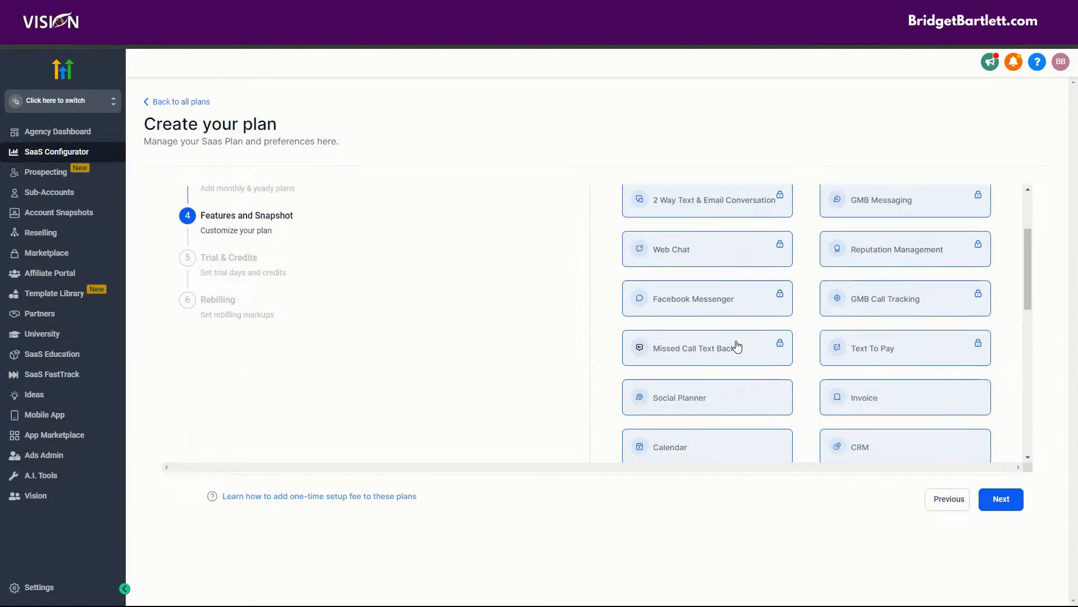
scroll(734, 345, "up", 1)
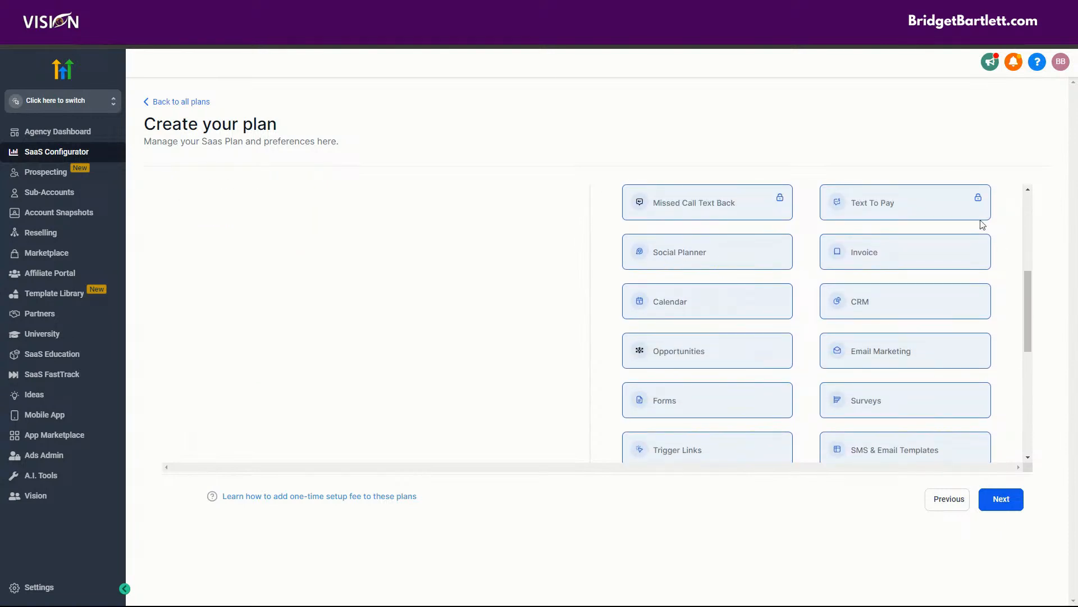
left_click(731, 262)
left_click(893, 262)
left_click(733, 311)
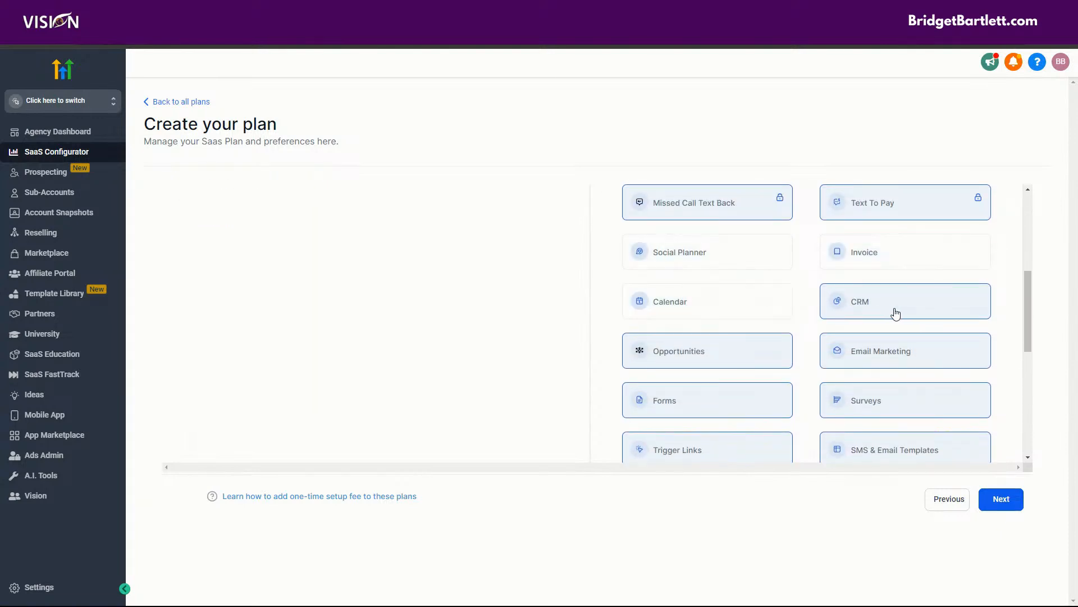
left_click(895, 314)
left_click(721, 352)
left_click(897, 351)
left_click(693, 396)
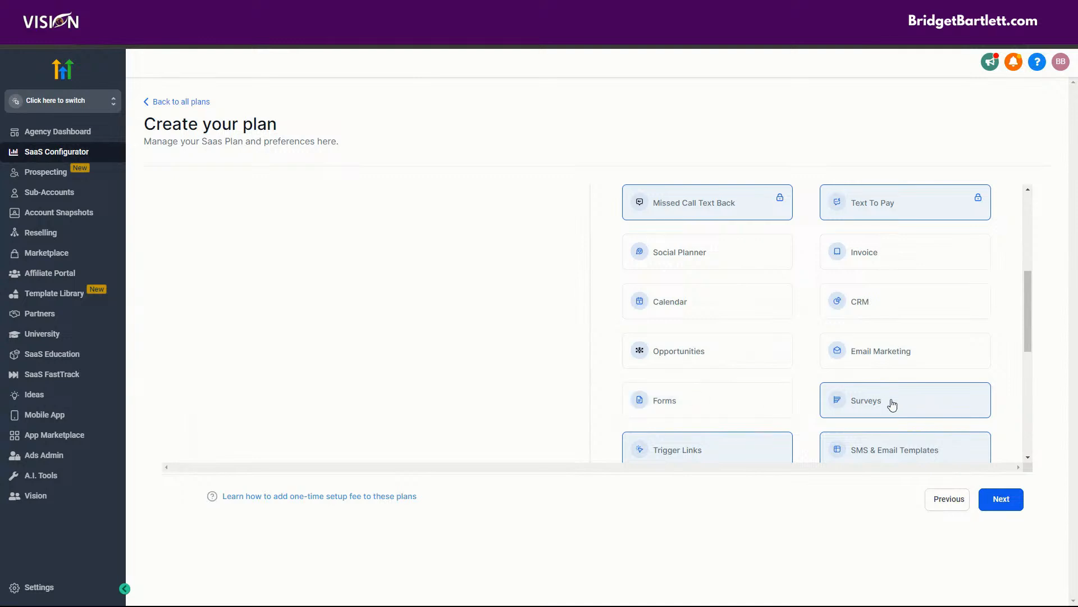
left_click(891, 403)
- Deselect Trigger Links, SMS & Email Templates, Funnels, Websites, Workflows and Memberships from the plan's features
scroll(739, 405, "down", 2)
left_click(719, 352)
left_click(905, 344)
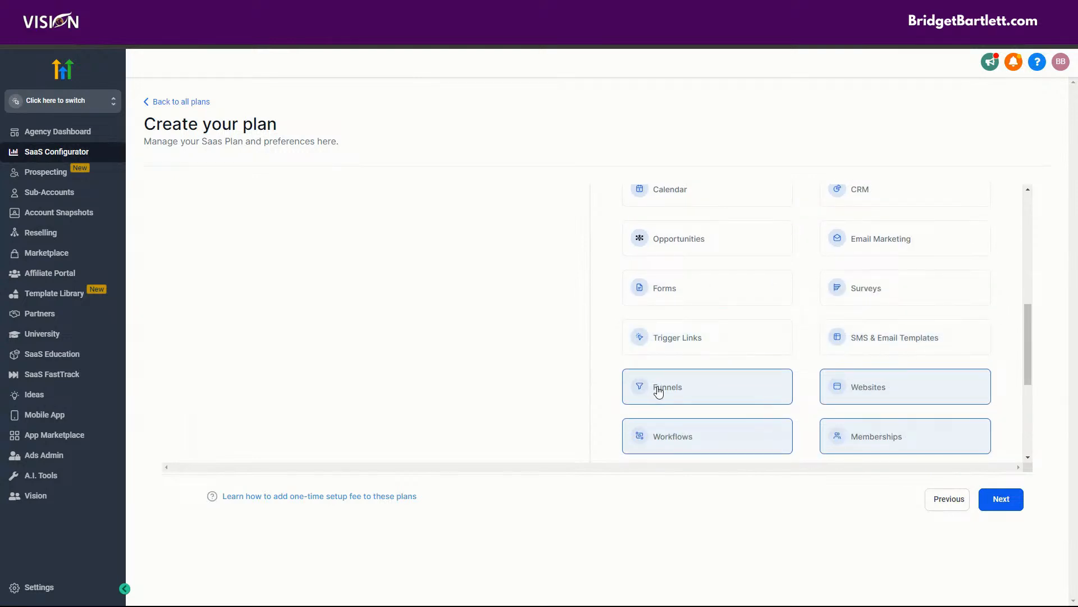
left_click(656, 390)
left_click(853, 395)
left_click(640, 443)
left_click(910, 440)
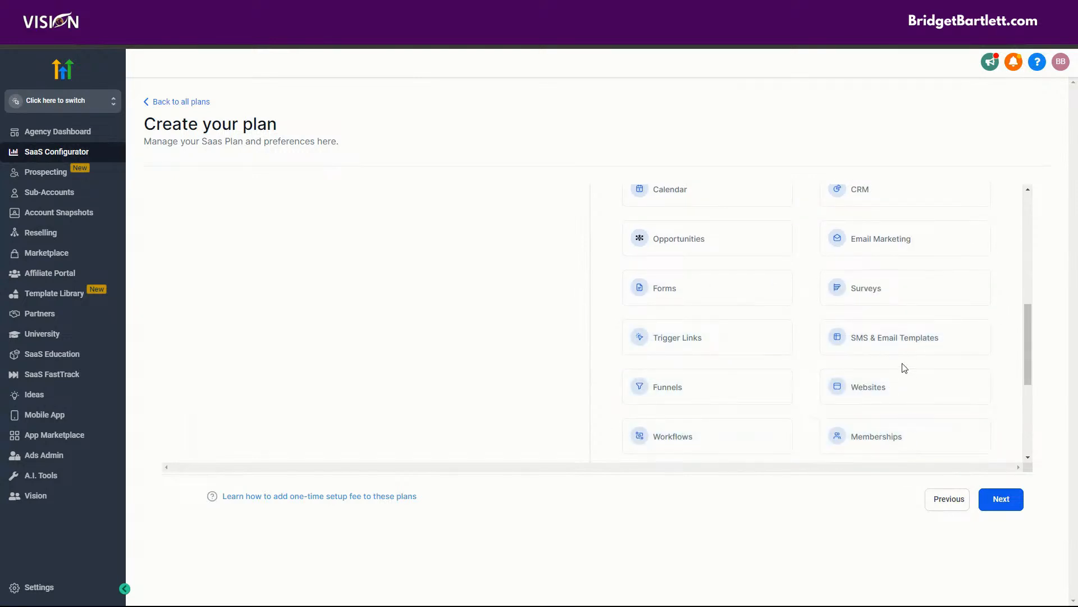
- Deselect All Reporting, Triggers, Blogs, Campaigns and Affiliate Manager, and continue to the trial and credits settings
scroll(887, 368, "down", 4)
left_click(715, 259)
left_click(903, 274)
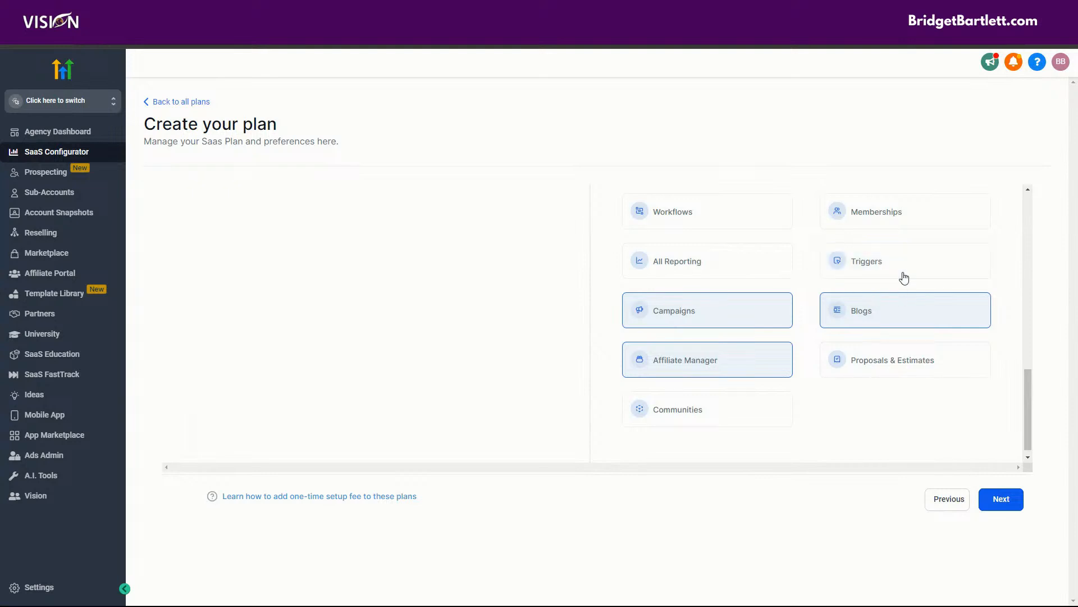
left_click(903, 316)
left_click(705, 316)
left_click(715, 368)
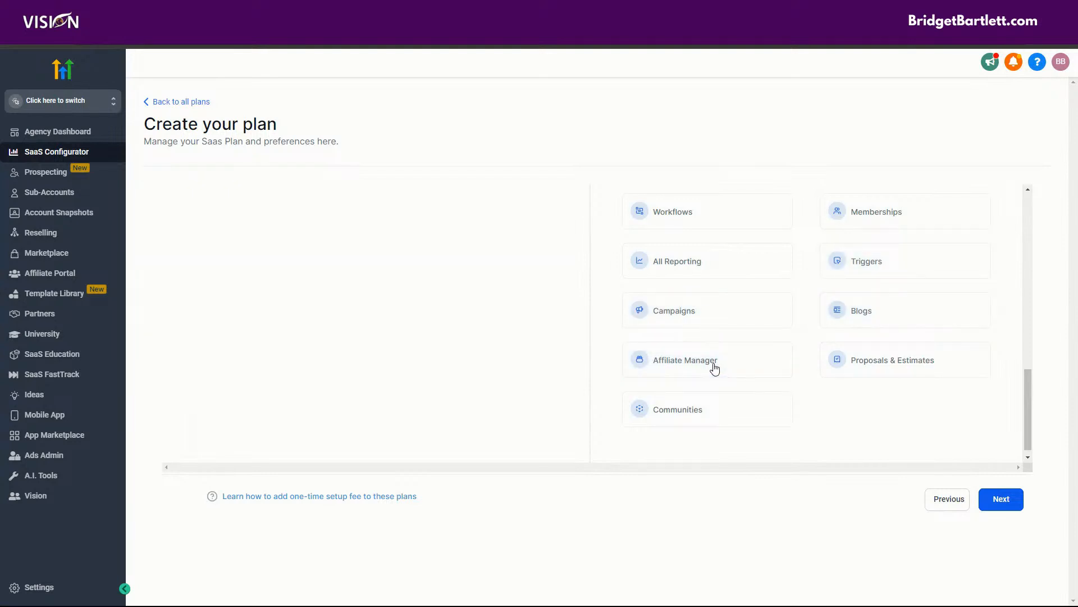
scroll(955, 420, "down", 1)
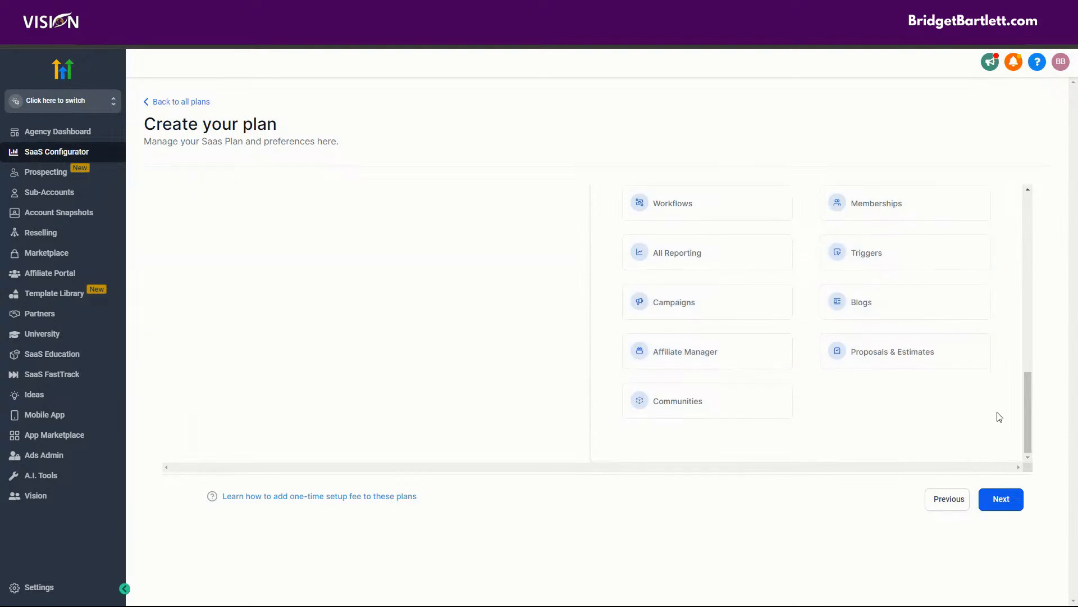
scroll(878, 458, "up", 10)
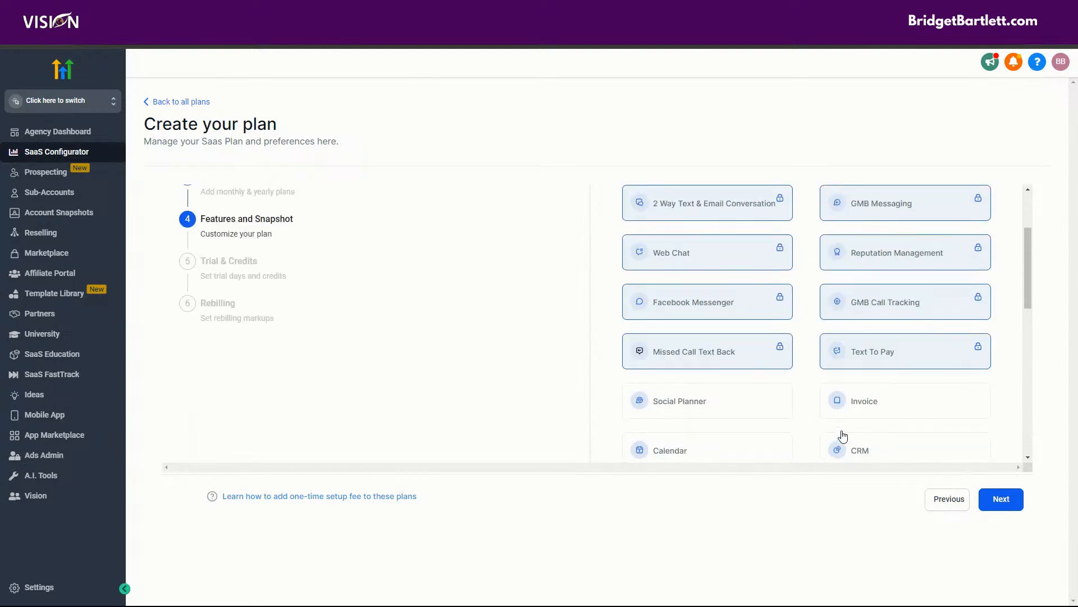
scroll(843, 435, "down", 2)
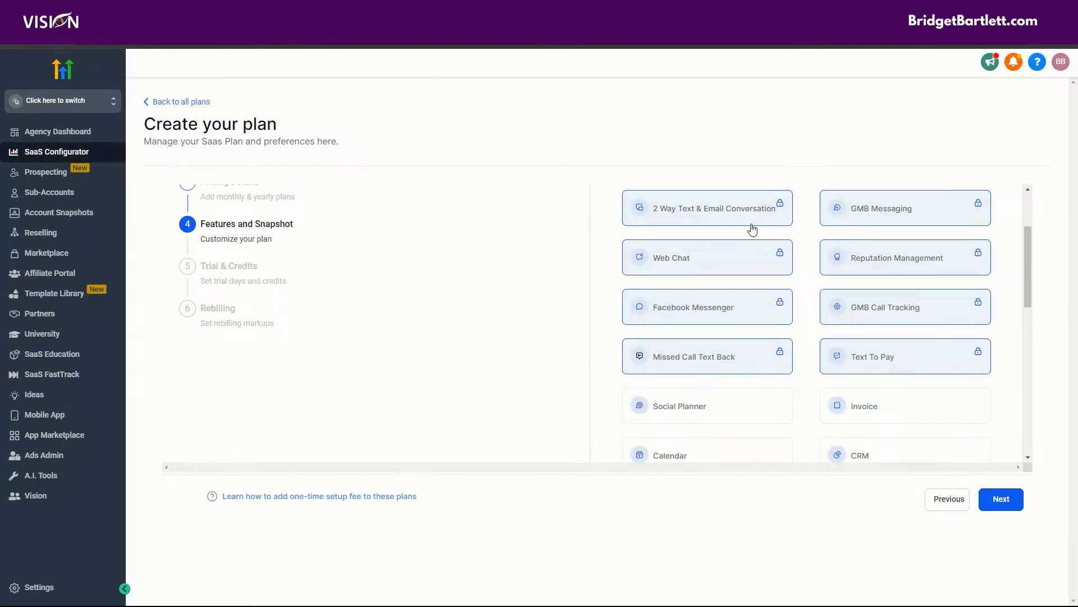
left_click(1001, 499)
- Deactivate the plan's trial period, leave signup credits off, and continue to the rebilling settings
scroll(725, 326, "up", 3)
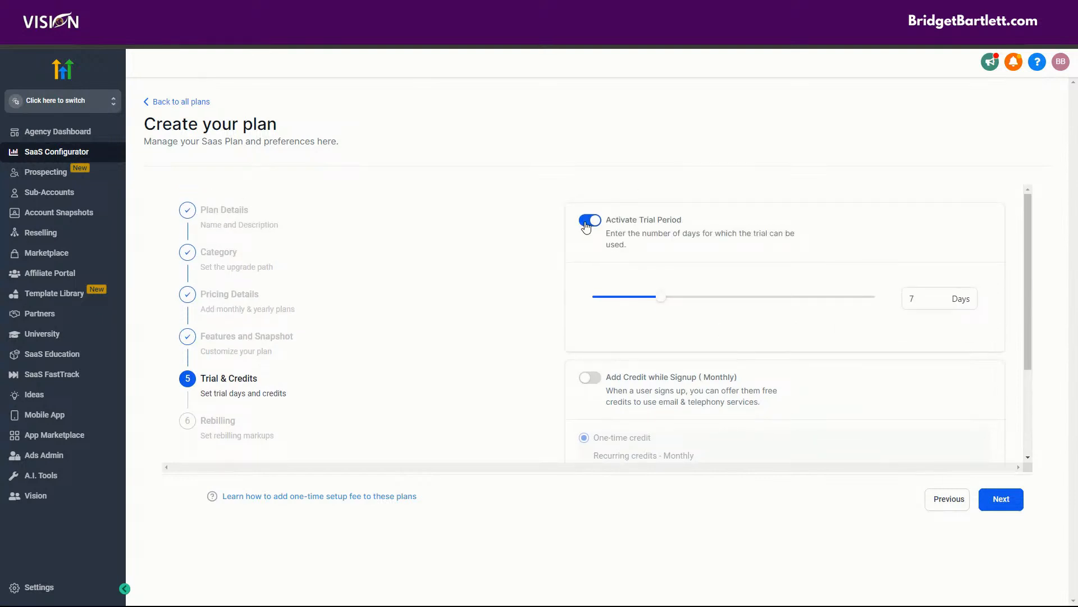
left_click(587, 222)
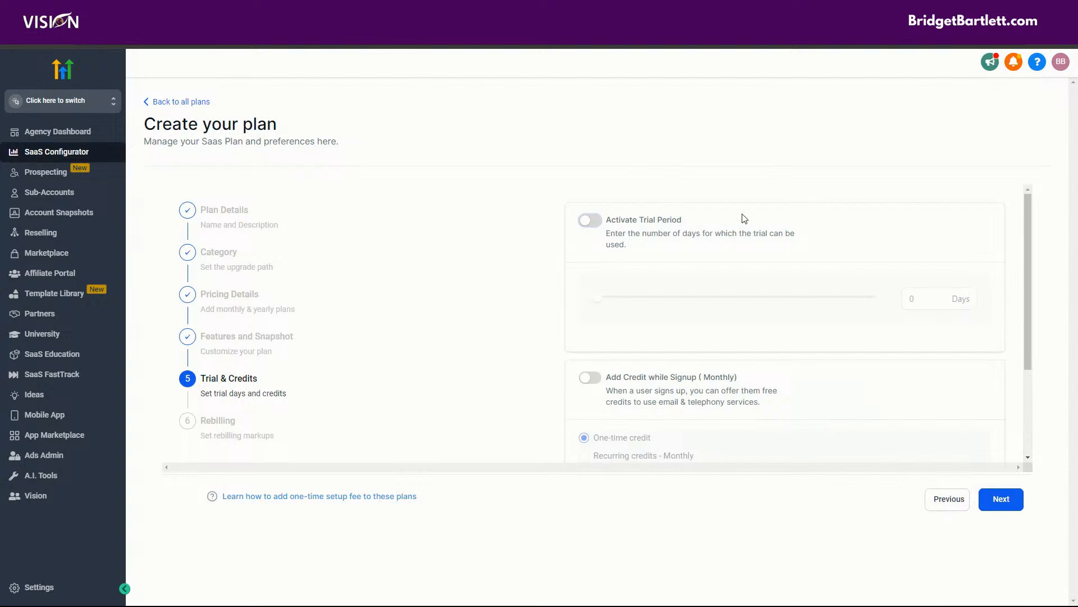
scroll(743, 218, "down", 1)
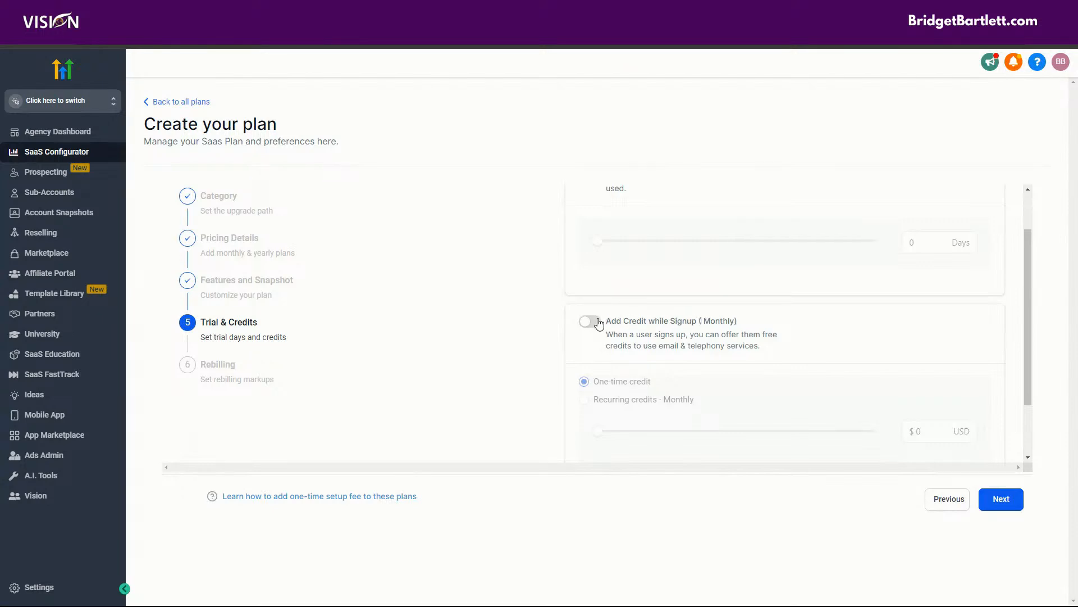
scroll(722, 330, "down", 1)
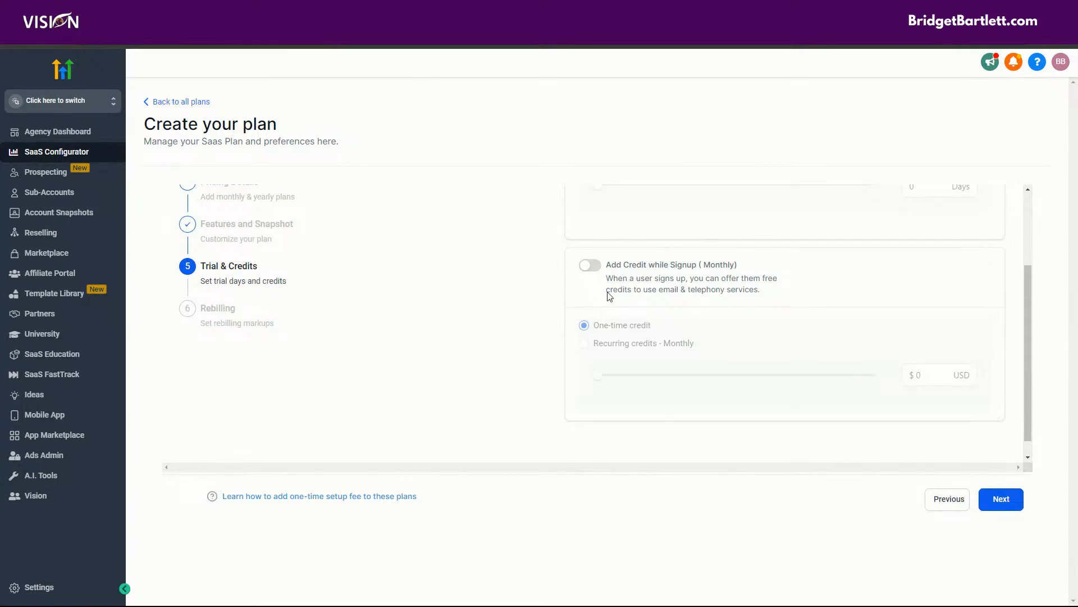
scroll(679, 305, "up", 3)
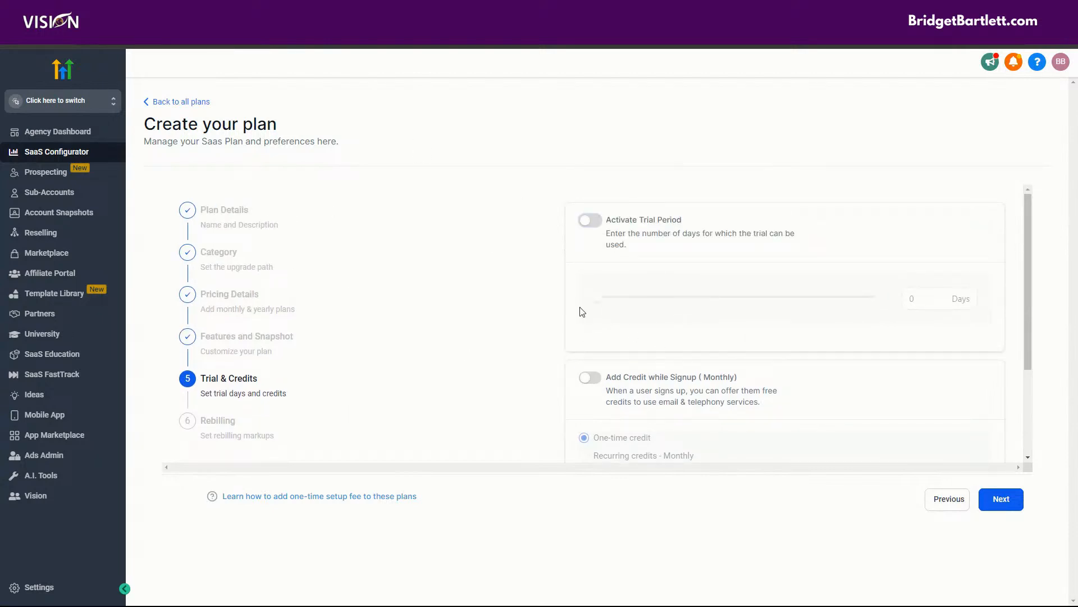
scroll(781, 391, "down", 3)
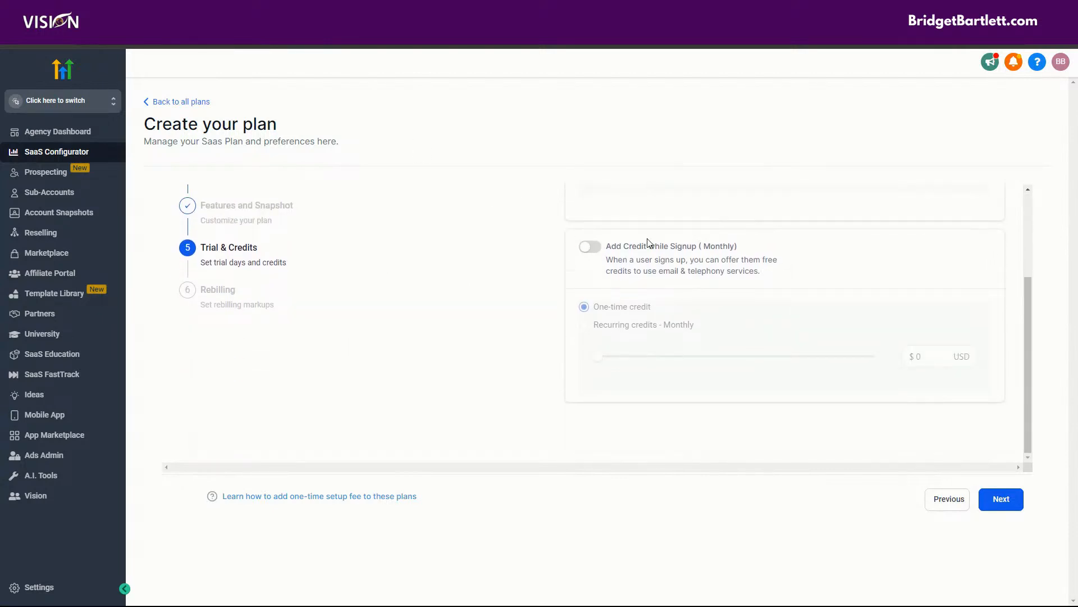
left_click(994, 509)
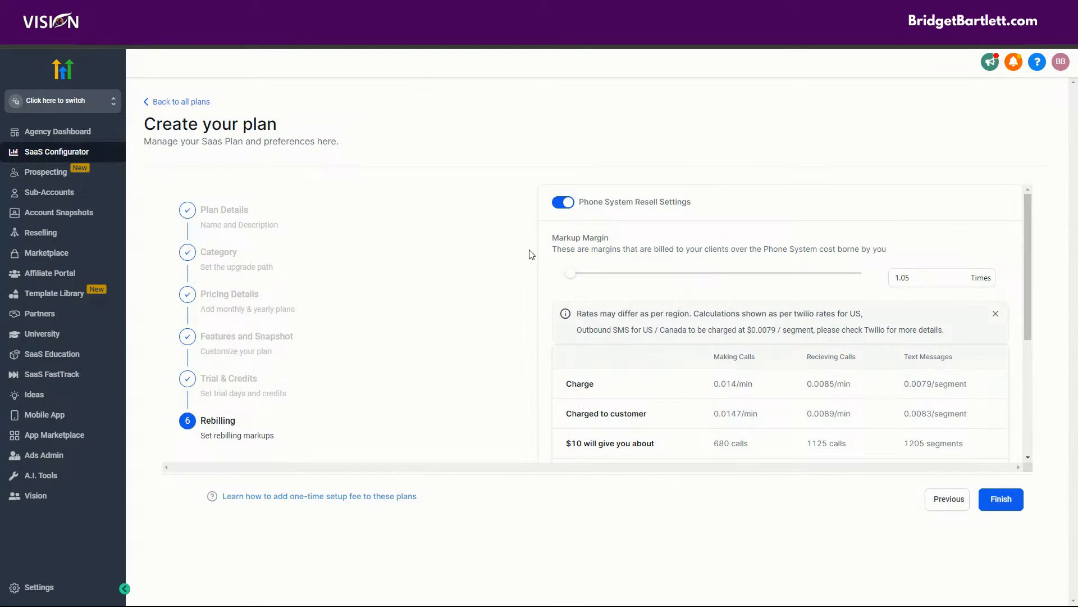
- Set the Phone System markup margin to 3 times and review the customer charges and profit for calls and texts
left_click_drag(571, 273, 633, 286)
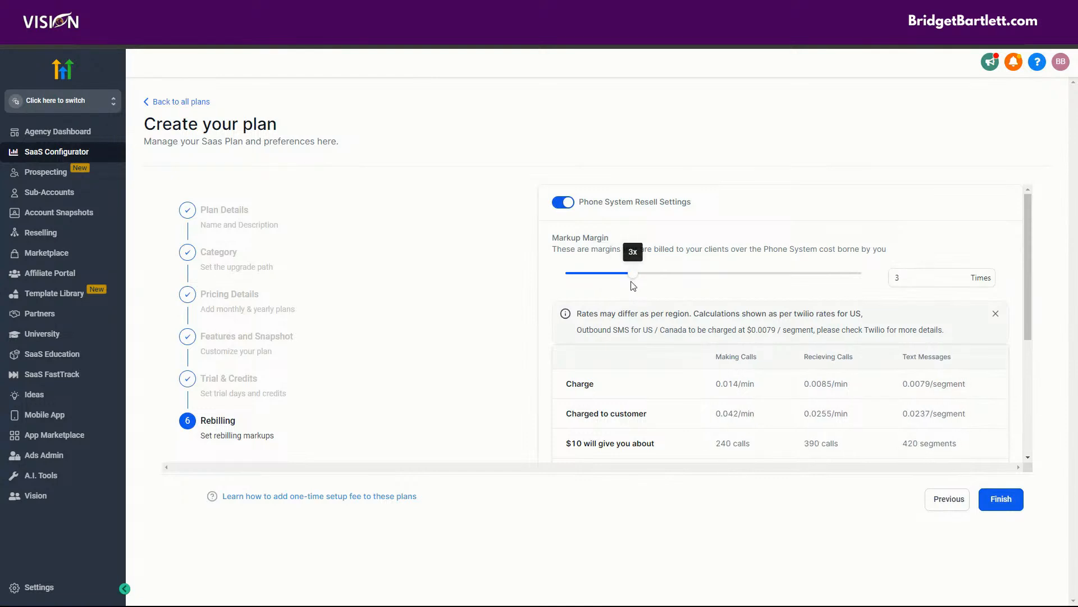
scroll(752, 249, "down", 2)
scroll(751, 249, "up", 1)
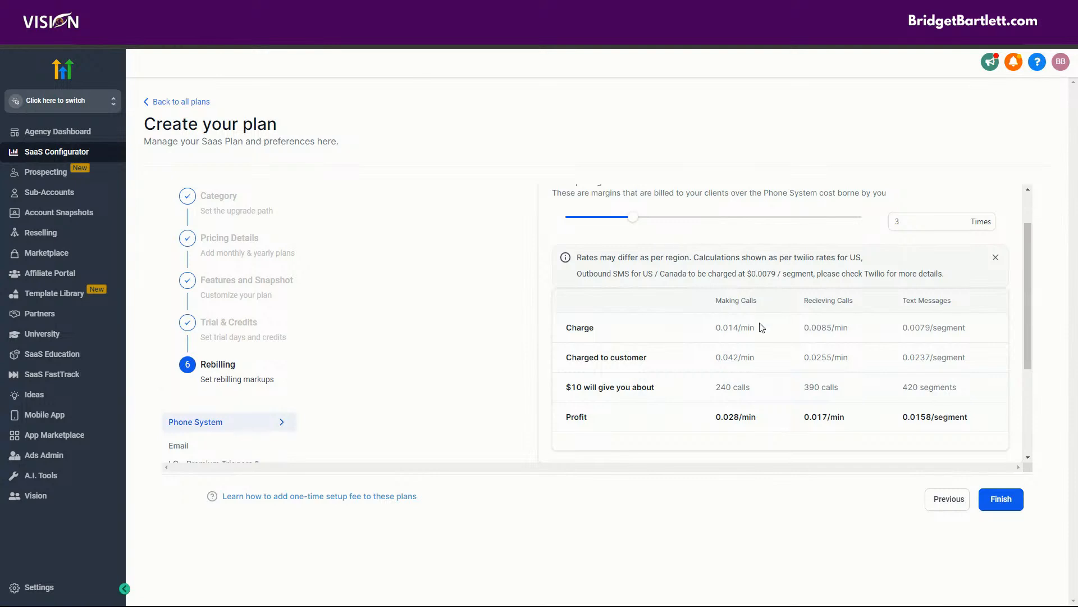
scroll(764, 331, "up", 1)
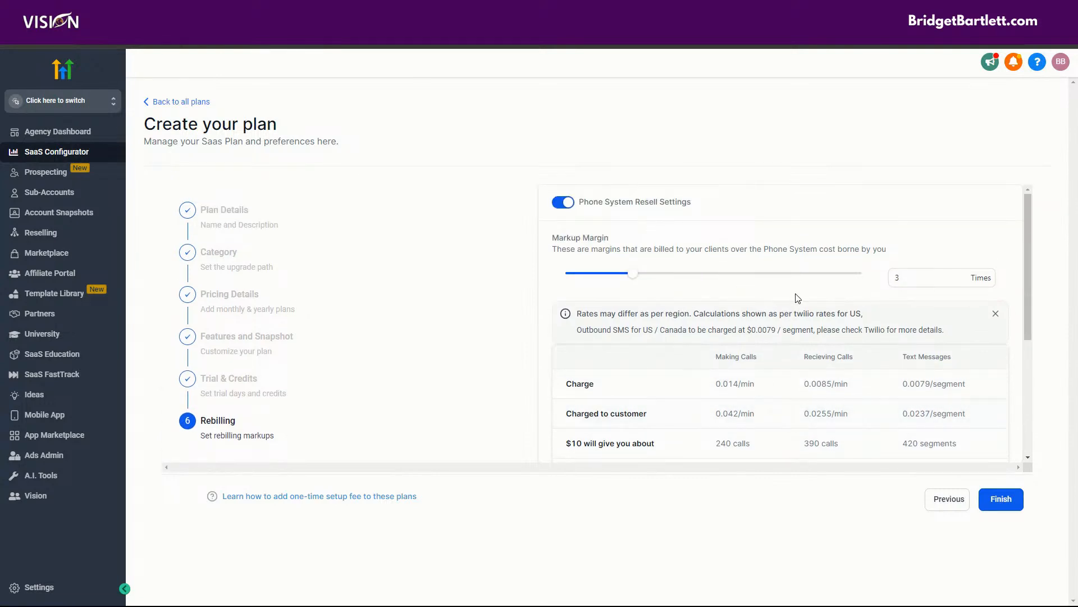
scroll(735, 272, "down", 2)
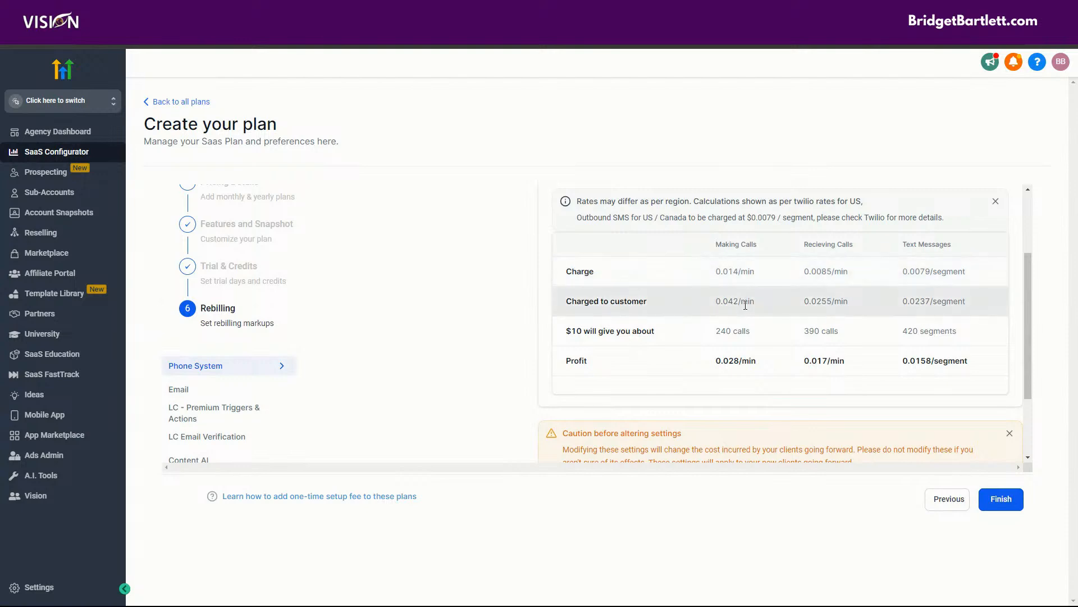
scroll(744, 300, "up", 2)
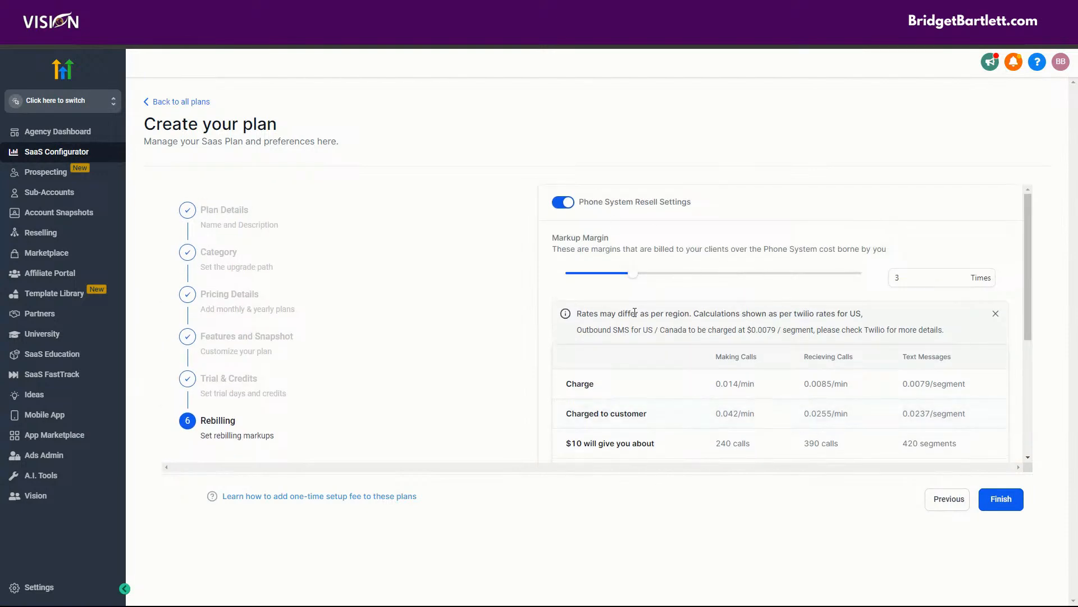
scroll(807, 330, "down", 2)
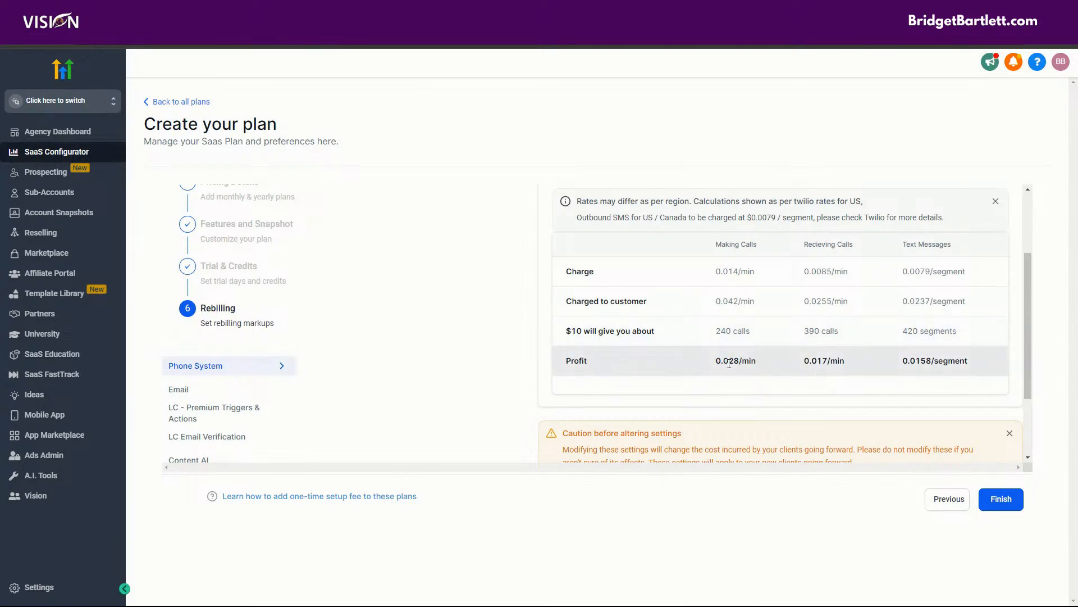
scroll(618, 355, "down", 2)
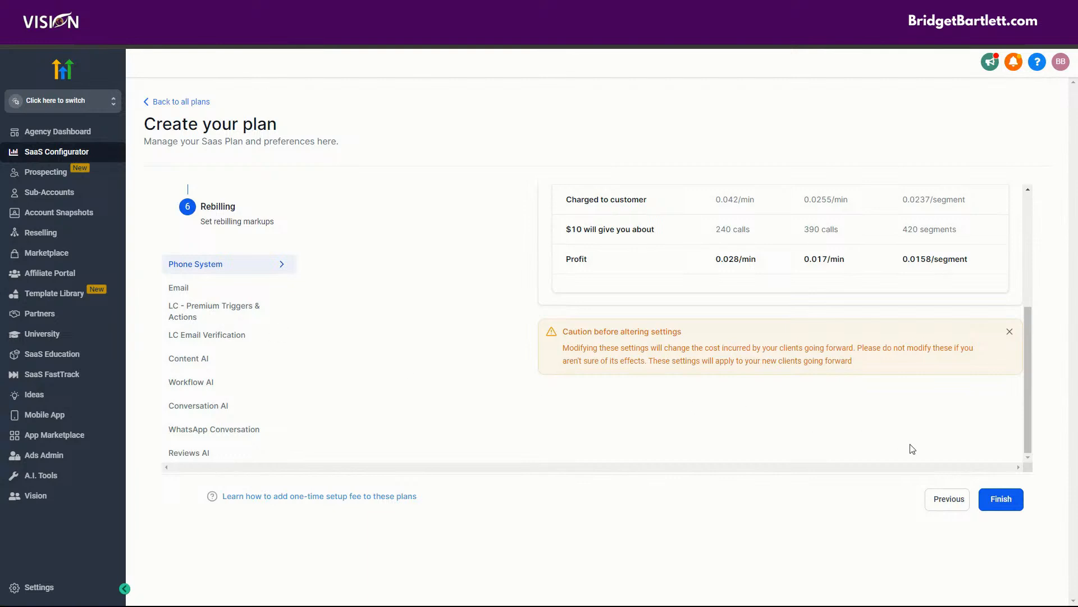
- Set the Email rebilling markup margin to 3 times
left_click(204, 290)
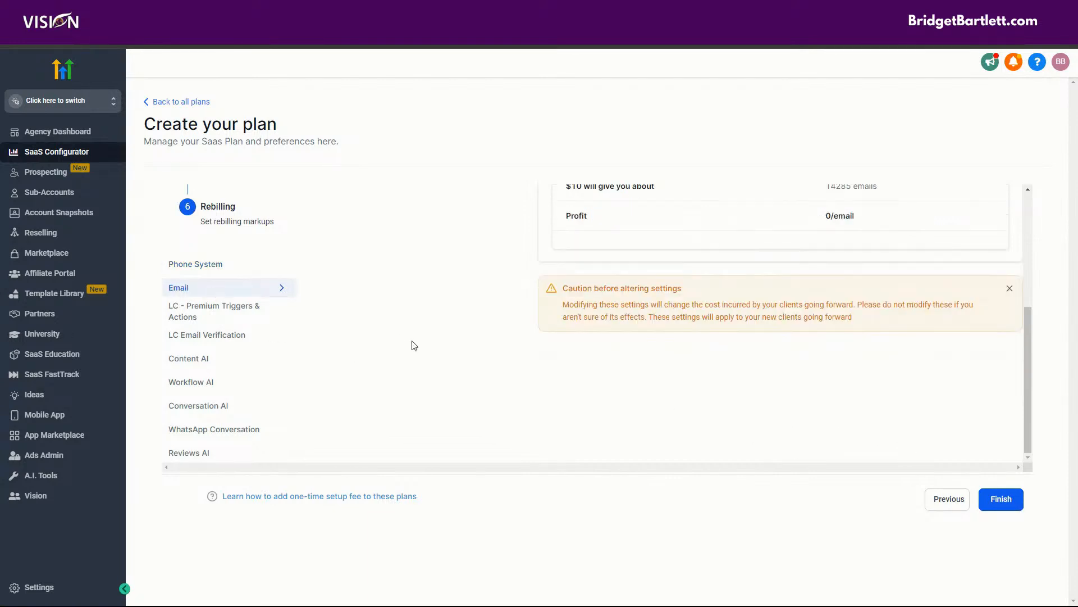
scroll(672, 349, "up", 4)
left_click_drag(573, 275, 637, 283)
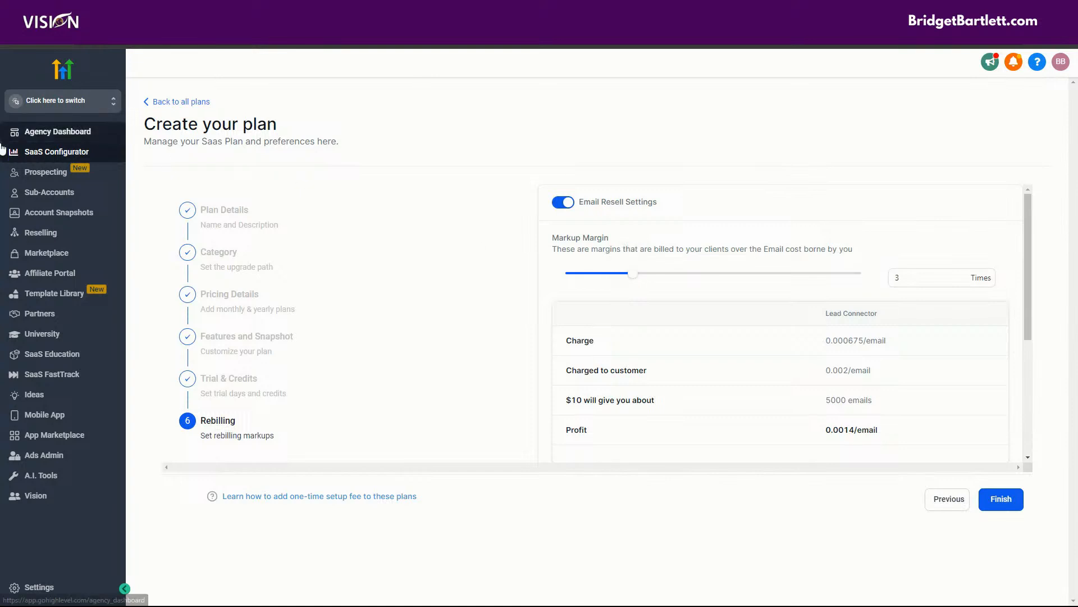
- Review the remaining rebilling categories from LC - Premium Triggers & Actions through Reviews AI and finish creating the plan
scroll(439, 334, "down", 1)
scroll(439, 335, "down", 4)
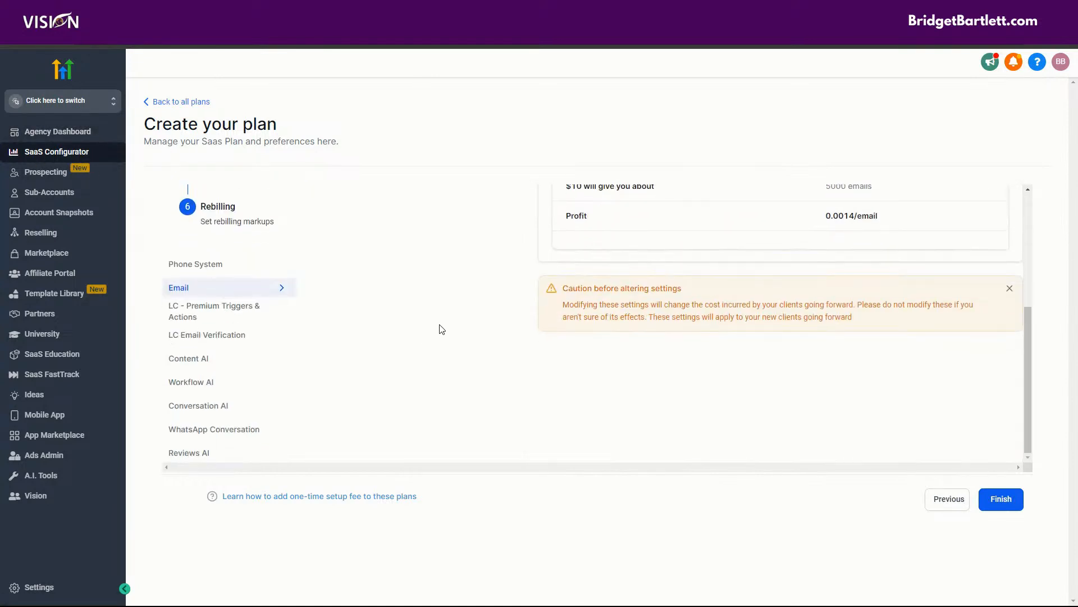
left_click(211, 310)
left_click(206, 339)
scroll(408, 372, "up", 2)
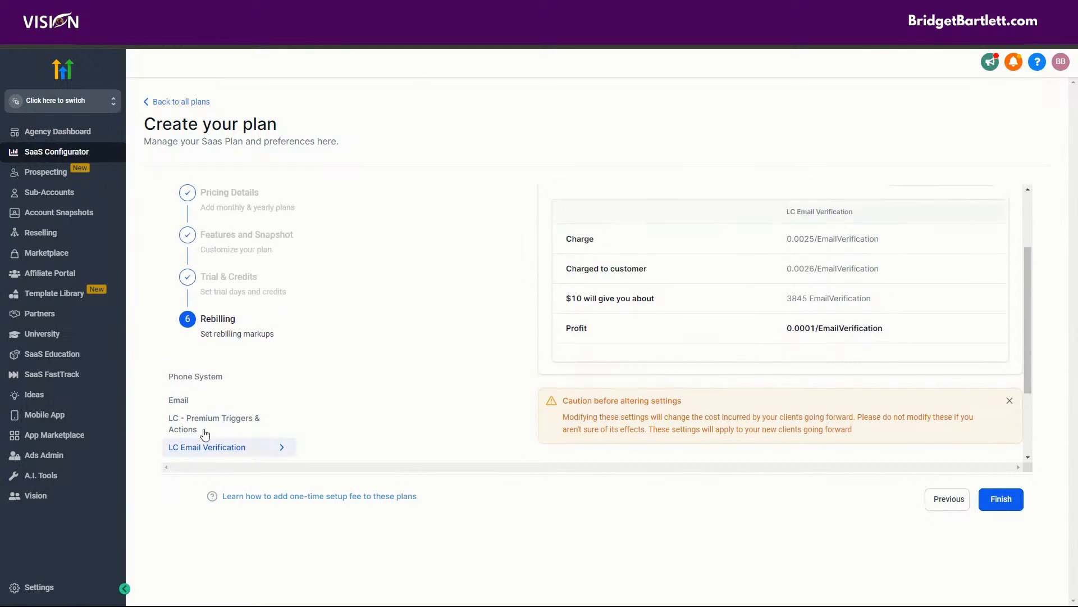
scroll(252, 416, "down", 3)
left_click(205, 362)
left_click(225, 382)
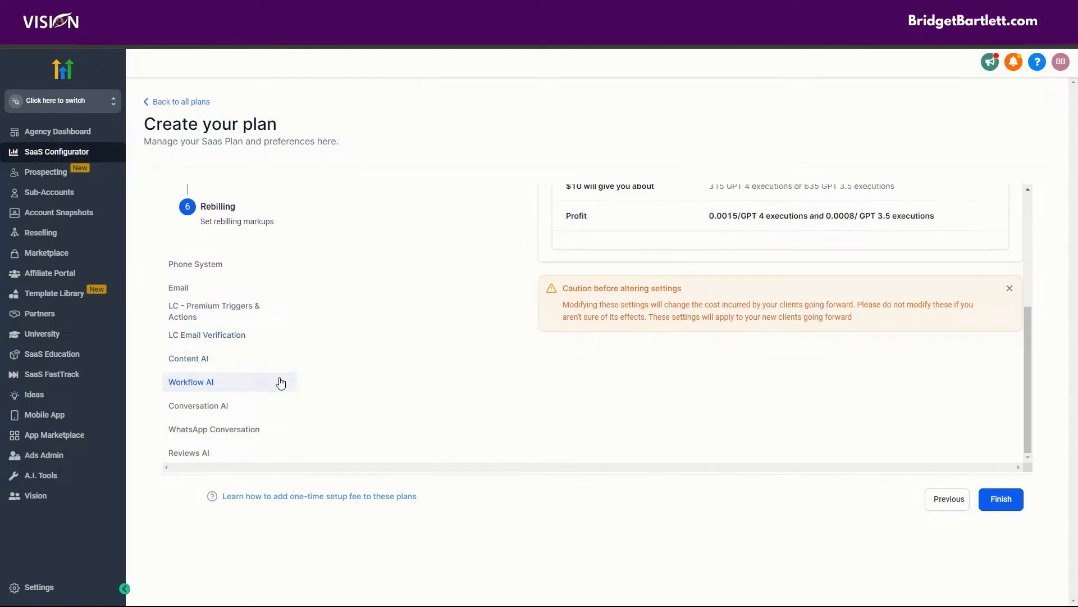
left_click(233, 407)
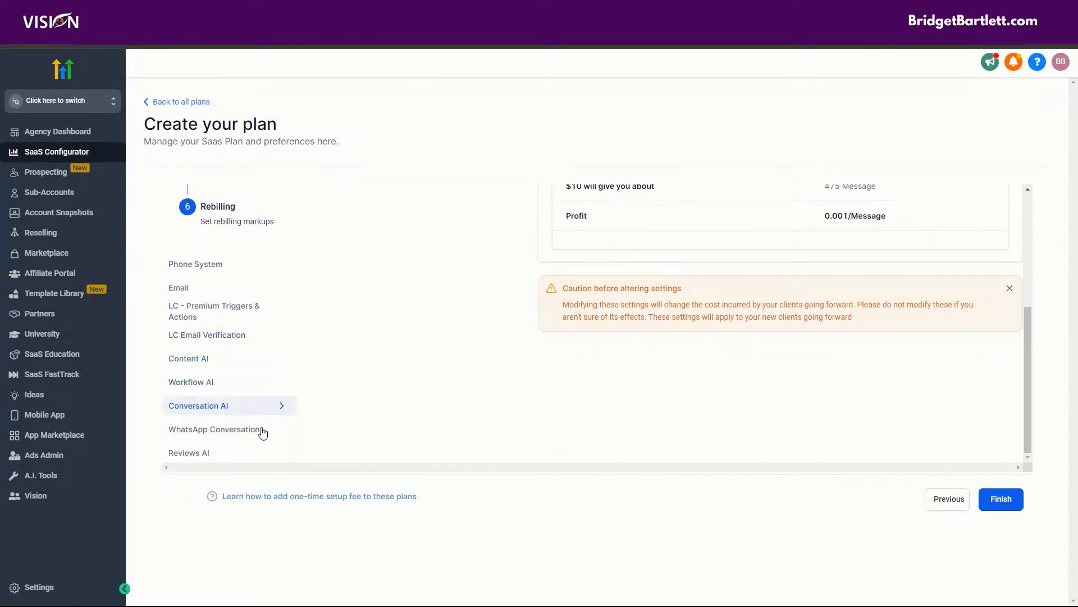
left_click(262, 430)
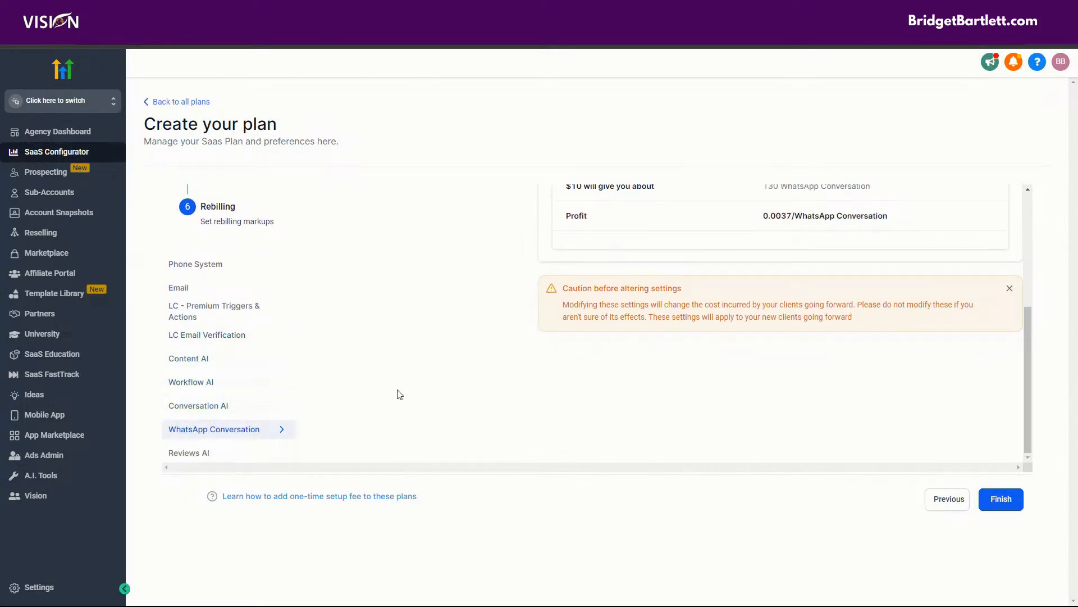
left_click(192, 452)
scroll(467, 329, "up", 4)
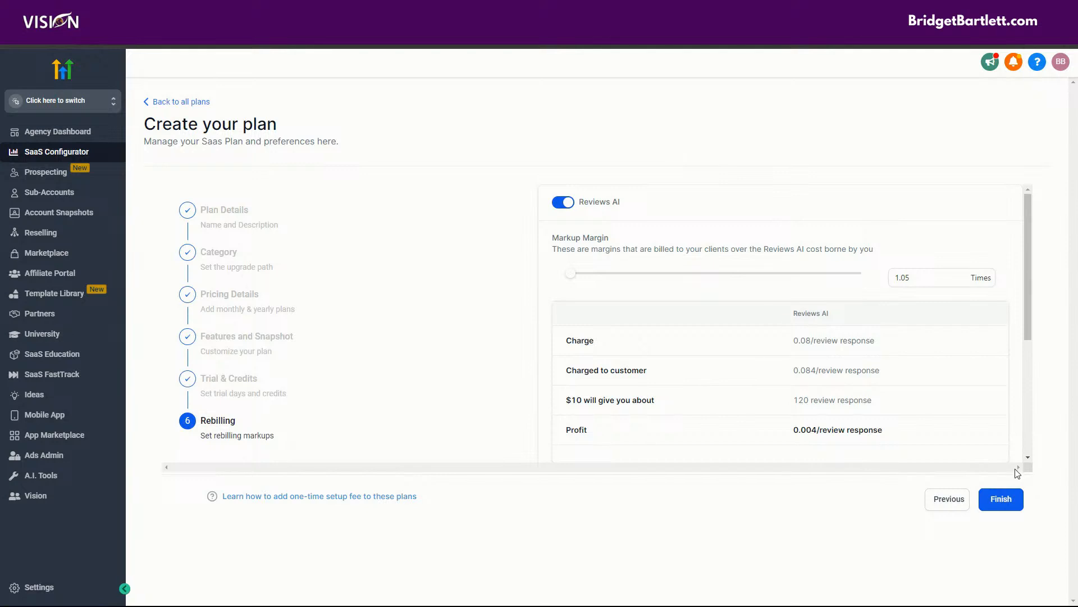
left_click(1003, 500)
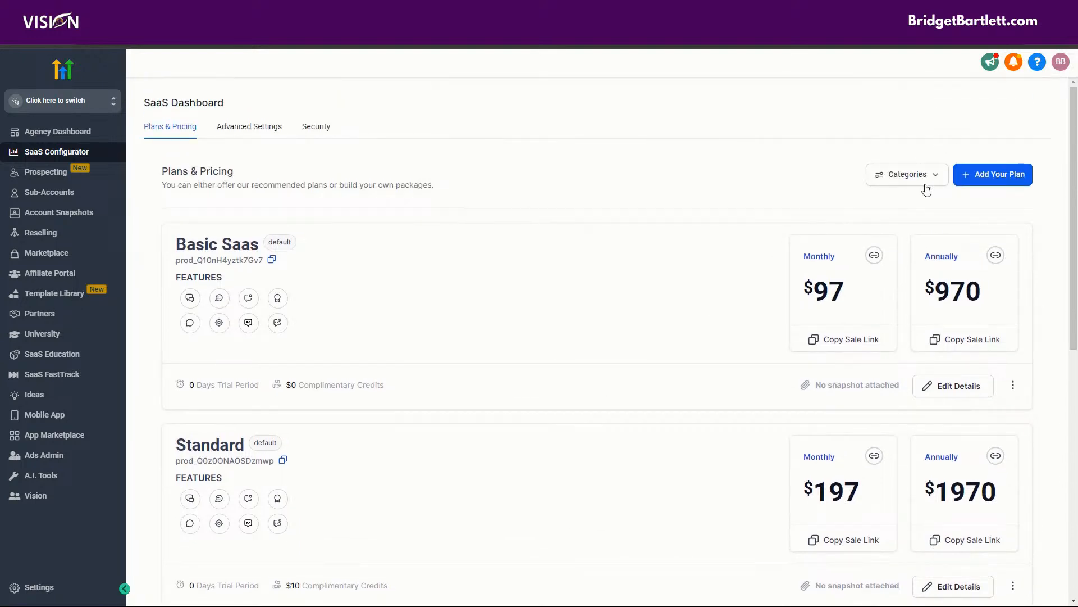
- View the plan category filter and review the Basic Saas plan's details, pricing, features, and trial and credits settings
left_click(925, 178)
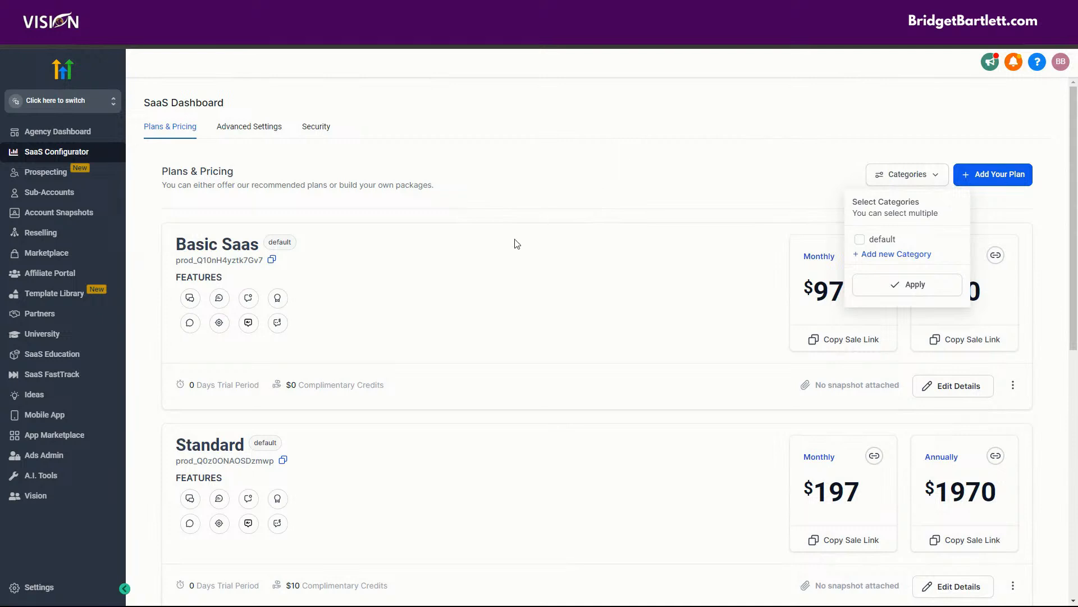
left_click(642, 177)
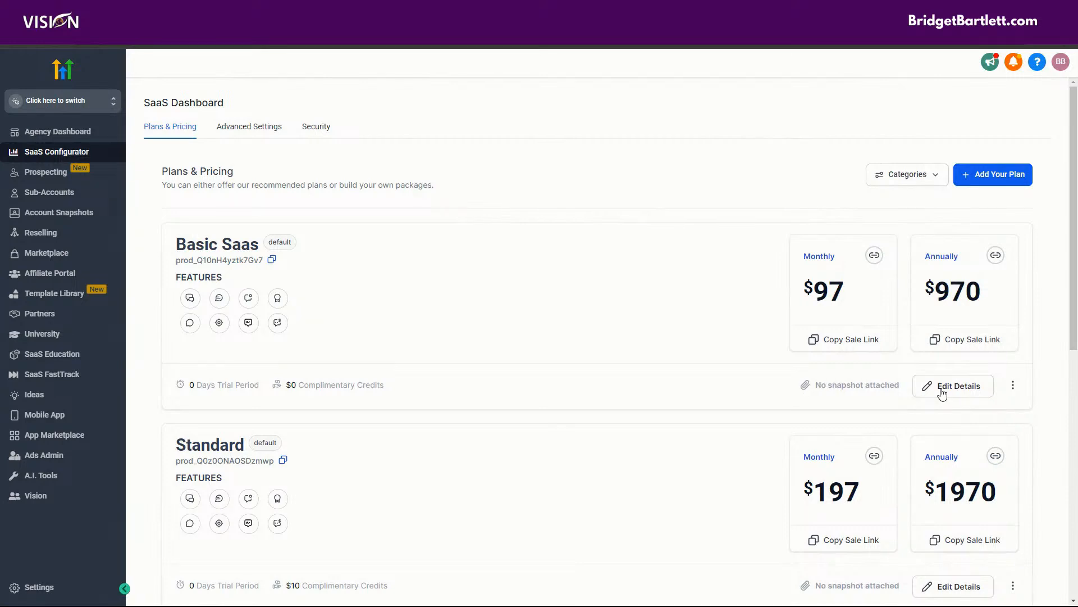
left_click(940, 393)
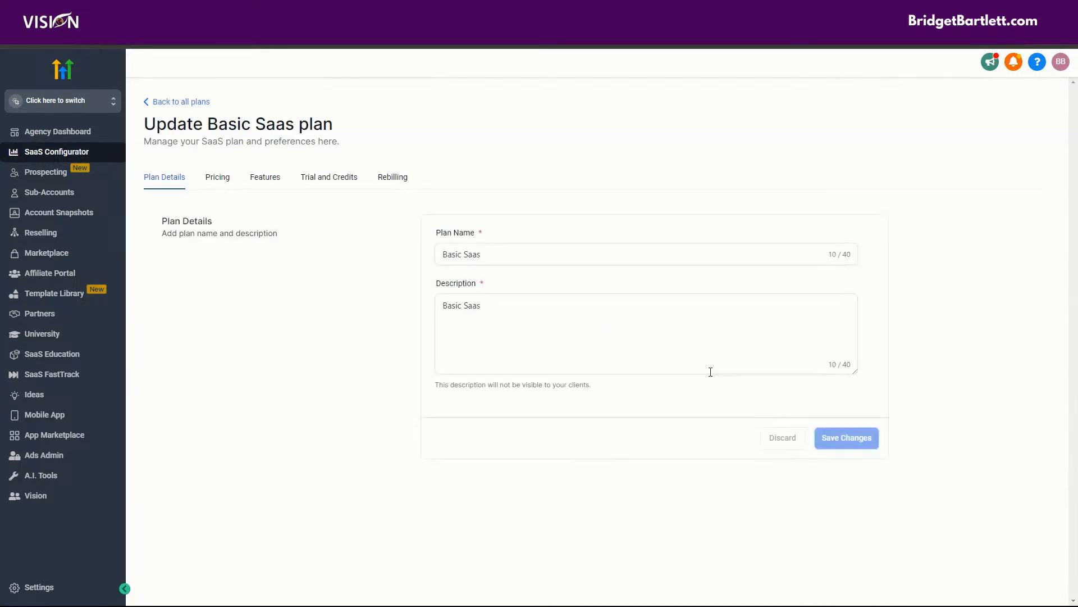
left_click(219, 178)
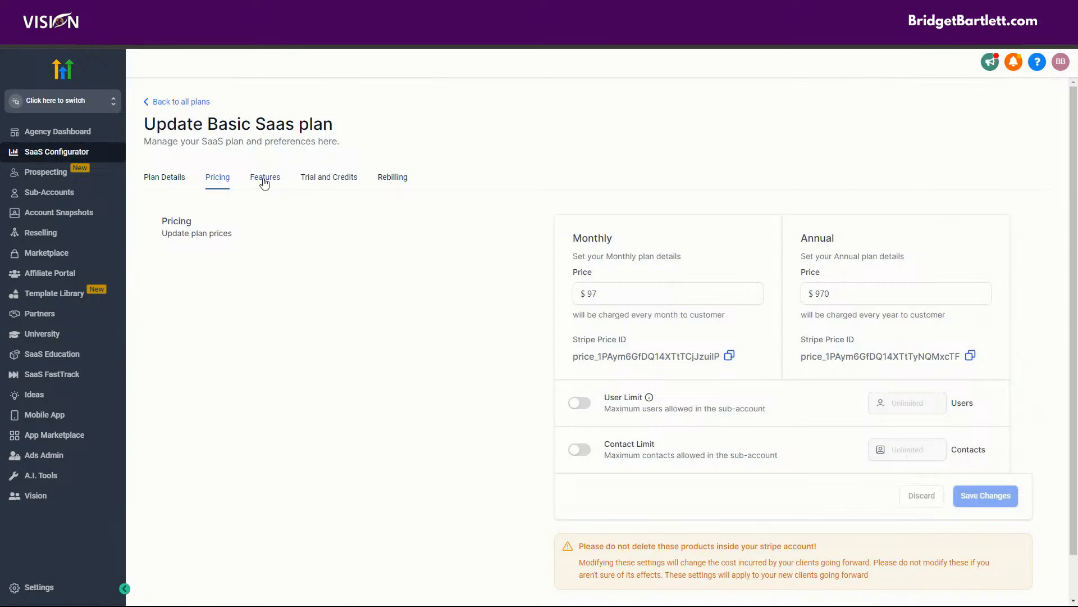
scroll(407, 313, "down", 1)
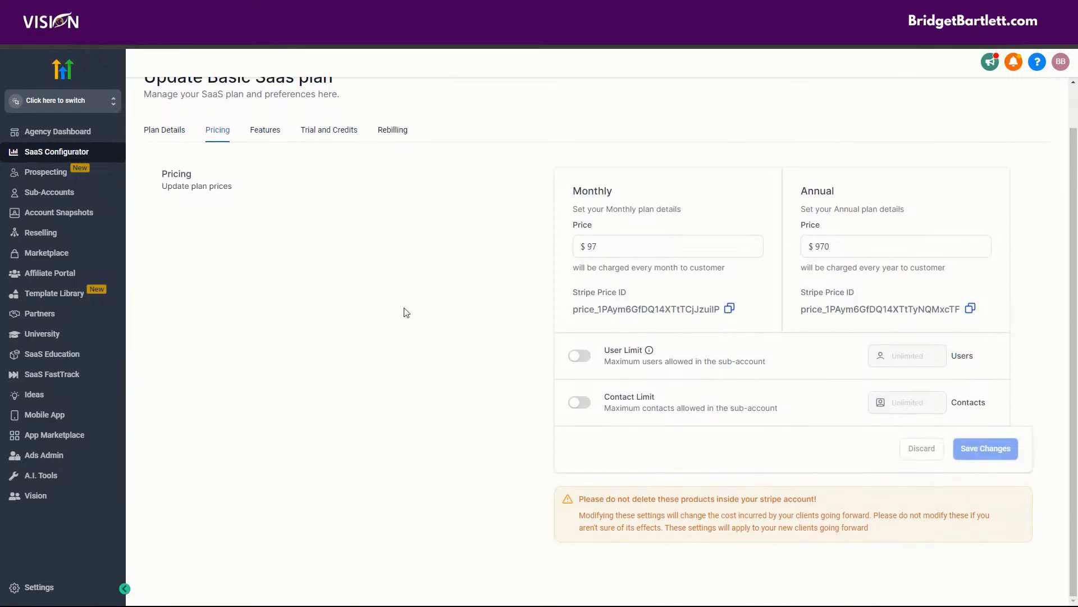
left_click(266, 131)
scroll(410, 292, "down", 5)
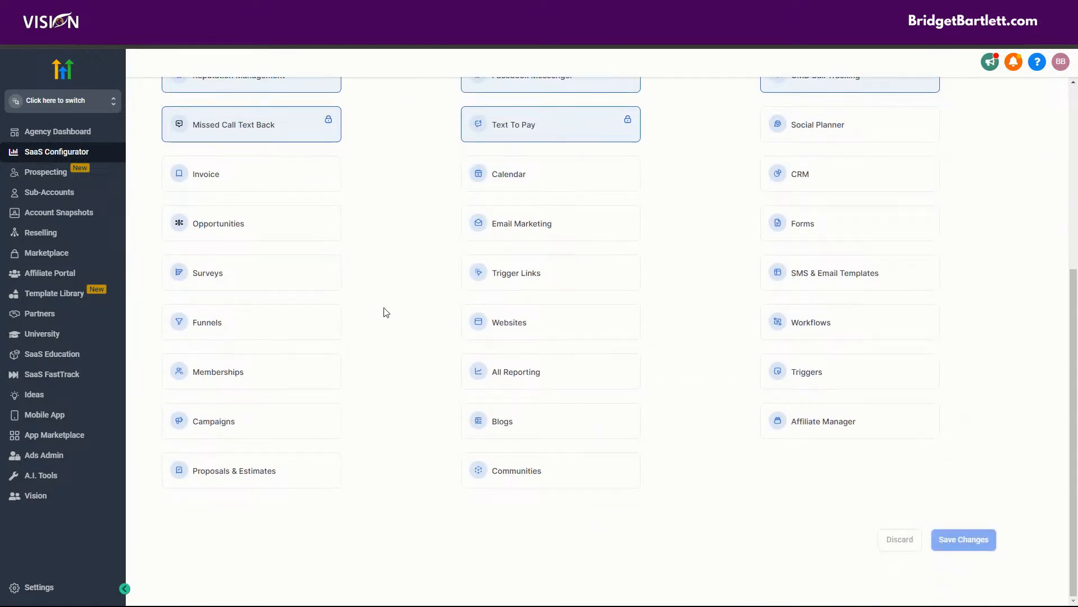
scroll(365, 300, "up", 6)
left_click(325, 176)
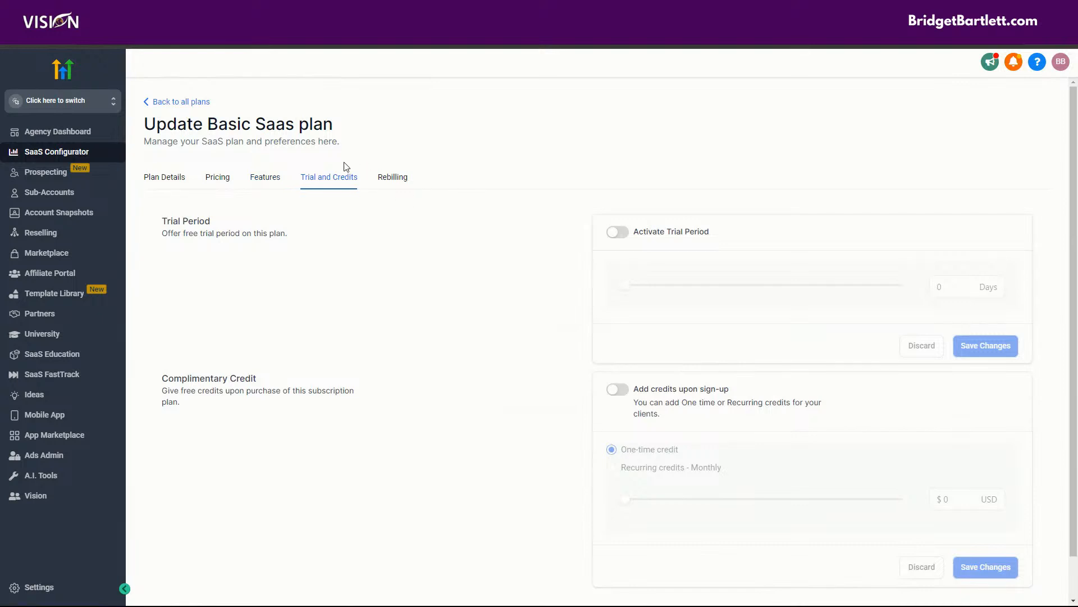
- Look at the snapshot attachment options in the Basic Saas plan's features and return to all plans without attaching one
left_click(264, 178)
left_click(1011, 220)
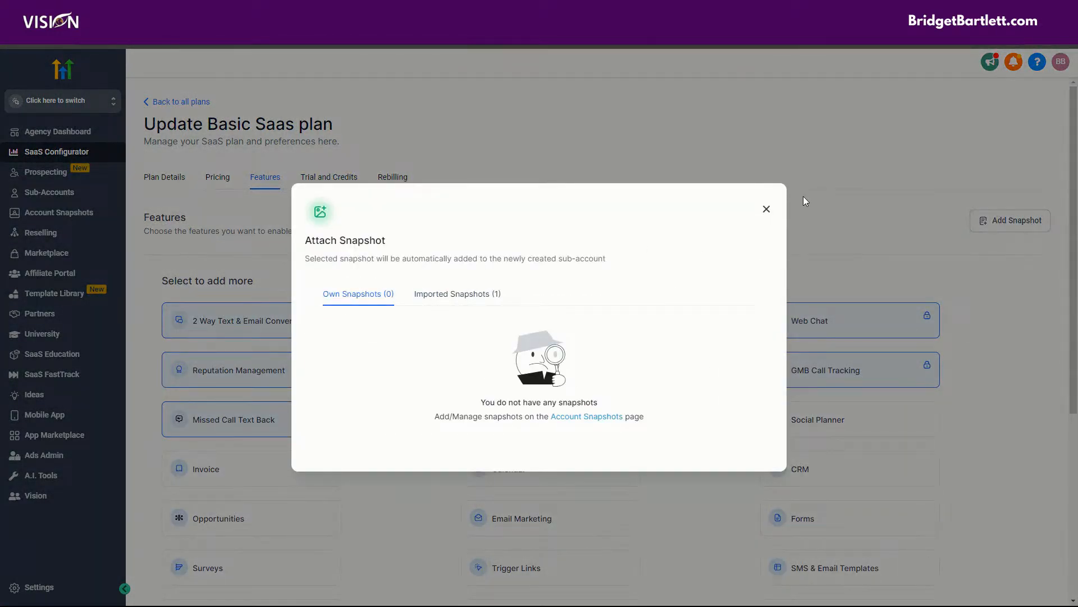
left_click(767, 208)
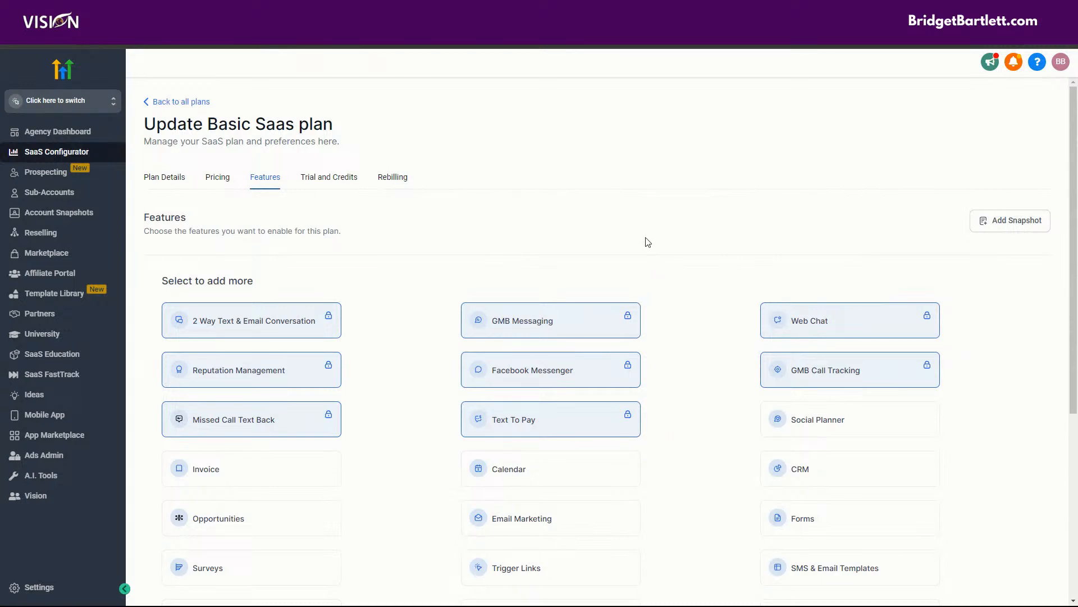
left_click(209, 103)
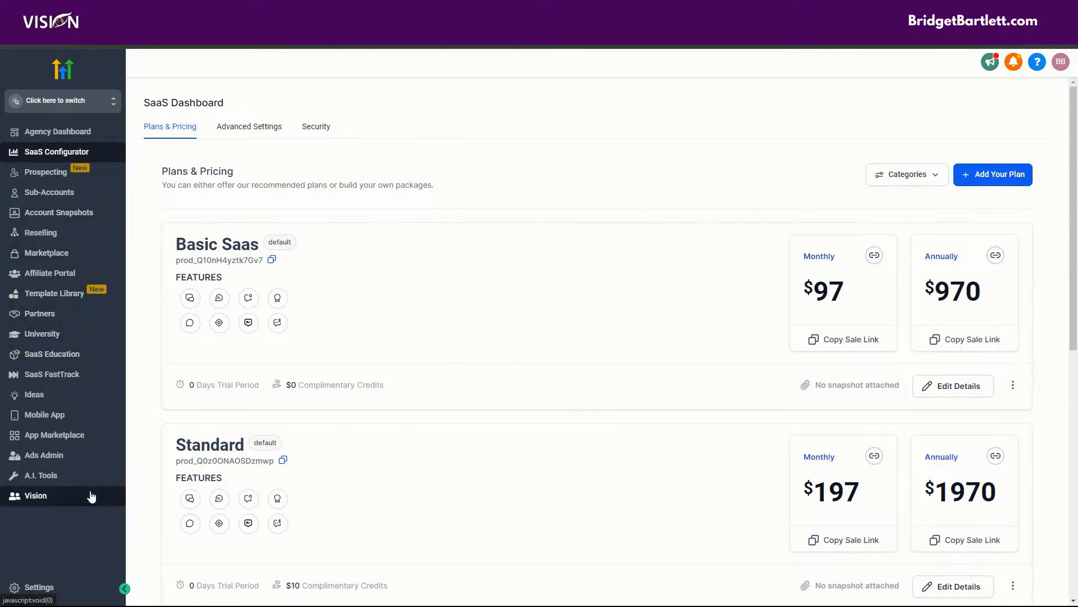
left_click(54, 103)
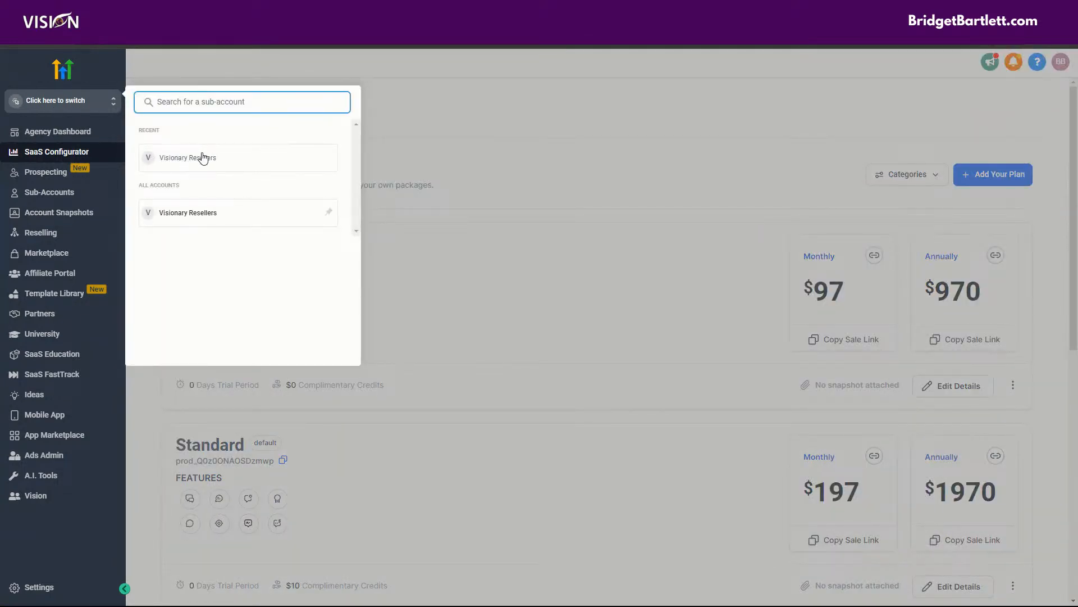
left_click(503, 157)
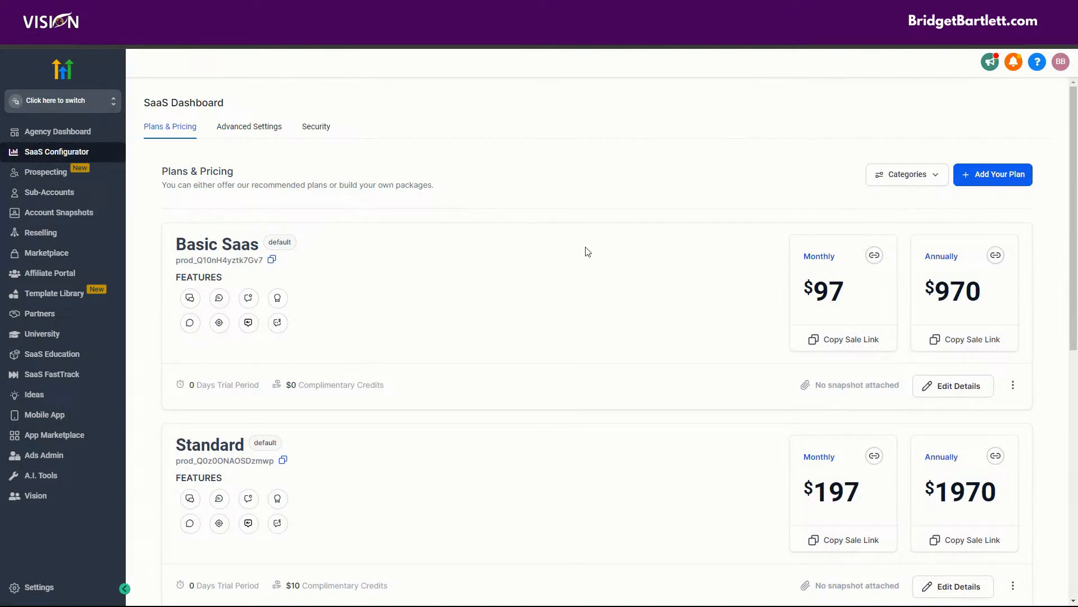
- Copy the Basic Saas monthly direct sale link, view its Stripe checkout page in a new browser tab, and return to the plans
left_click(880, 257)
left_click(825, 341)
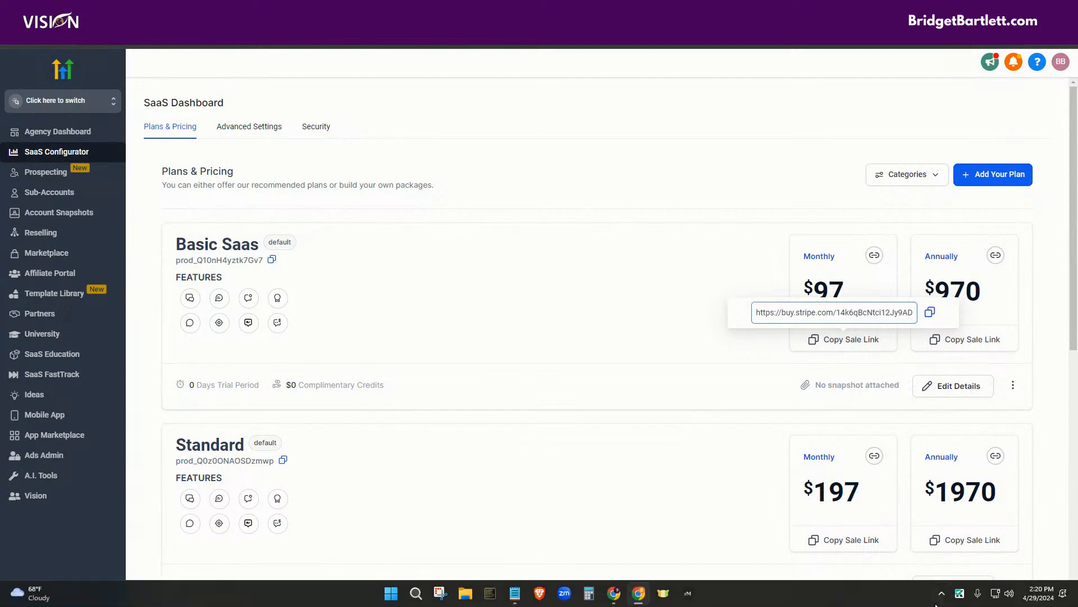
left_click(930, 312)
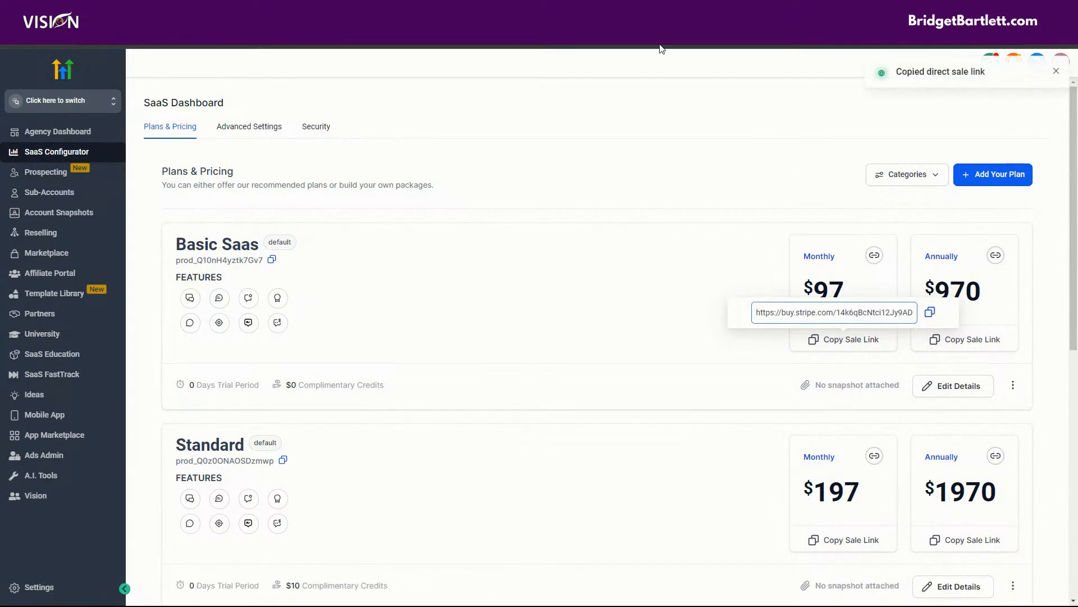
key("ctrl+t")
key("ctrl+v")
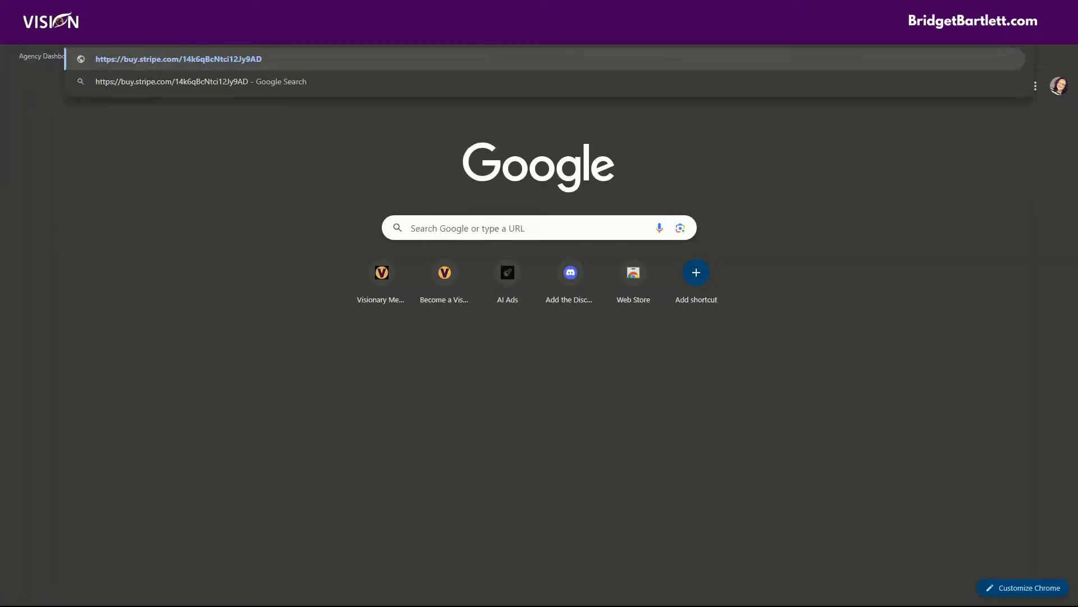
key("Return")
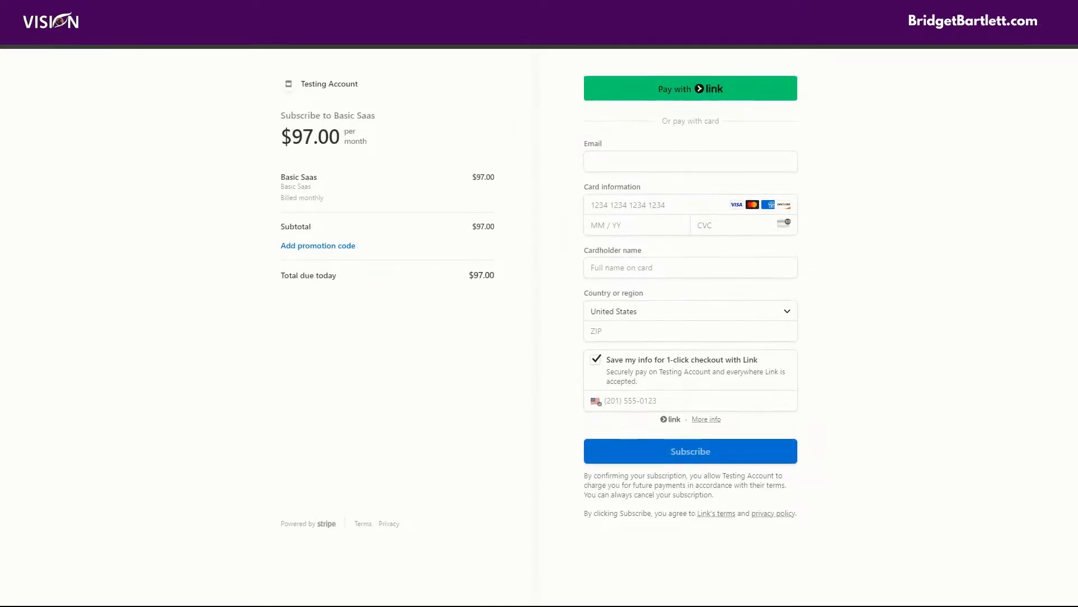
key("ctrl+w")
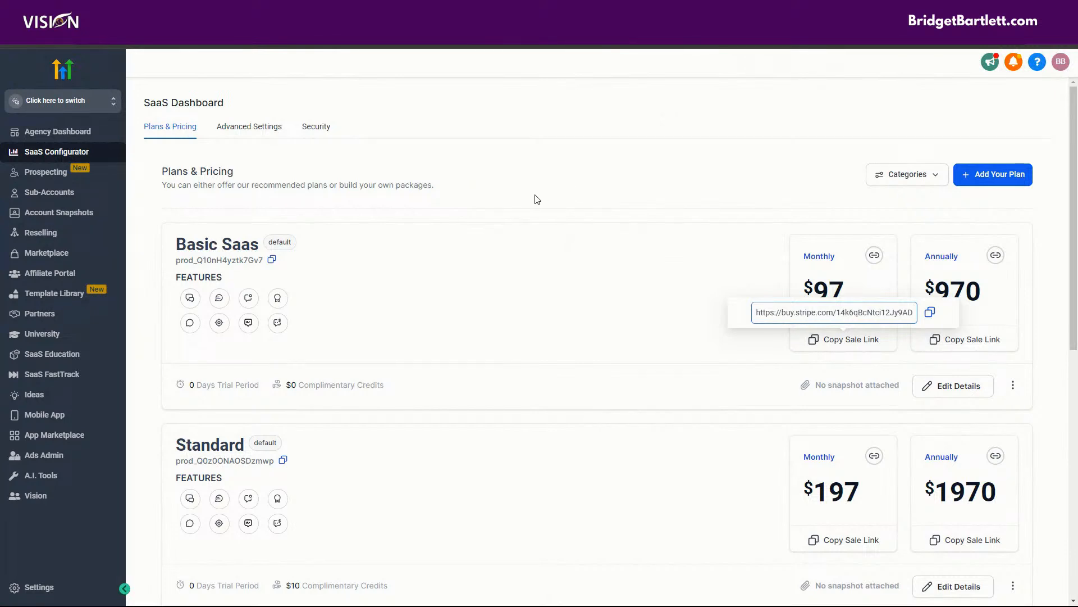
left_click(810, 364)
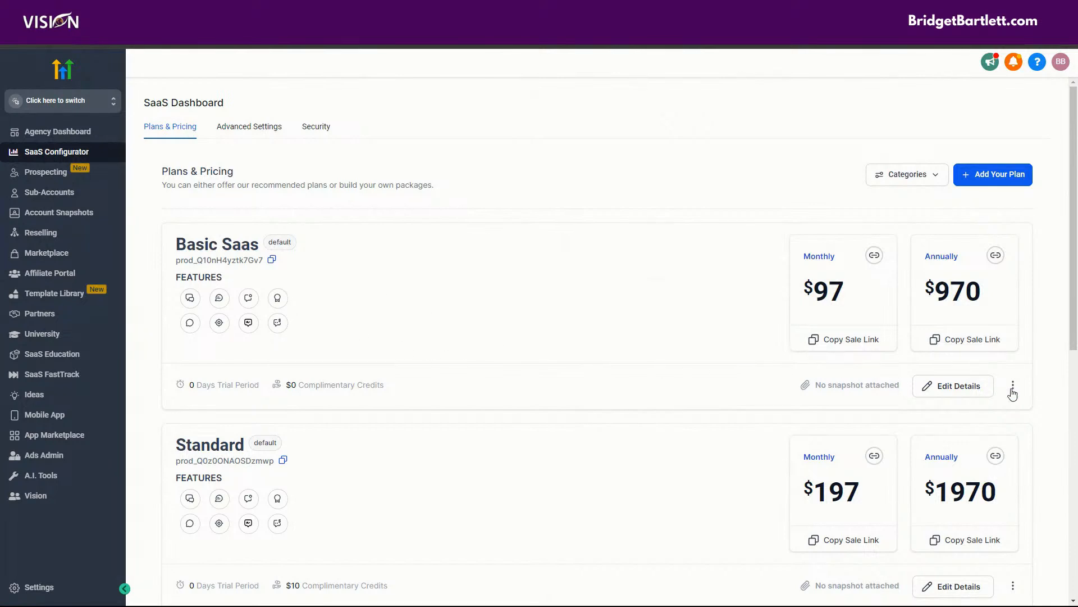
- Open the Basic Saas plan's pricing details and copy the Stripe Price ID of the monthly price
left_click(951, 387)
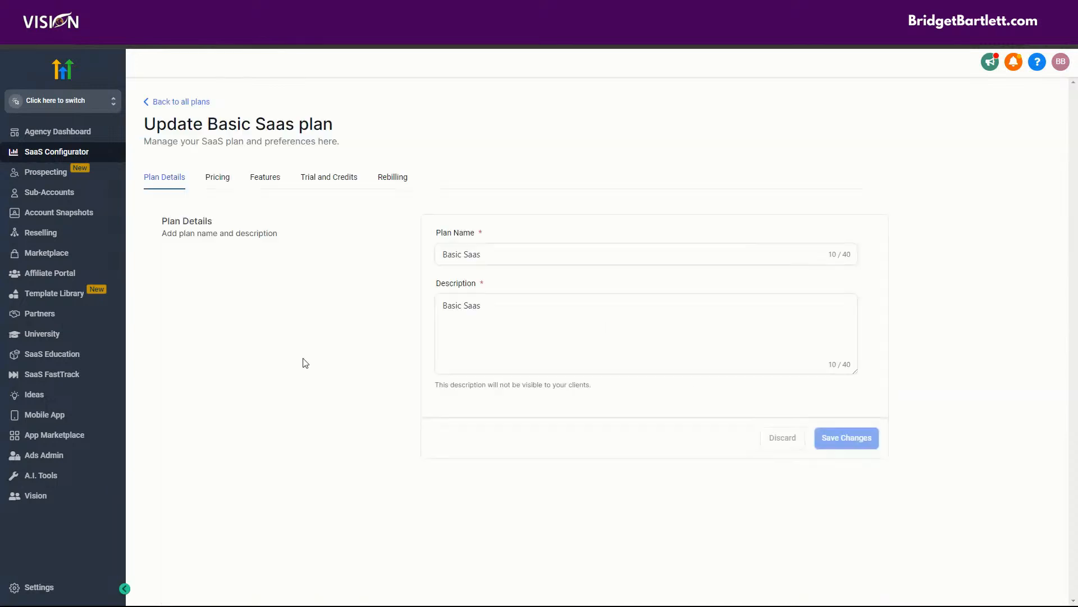
left_click(224, 186)
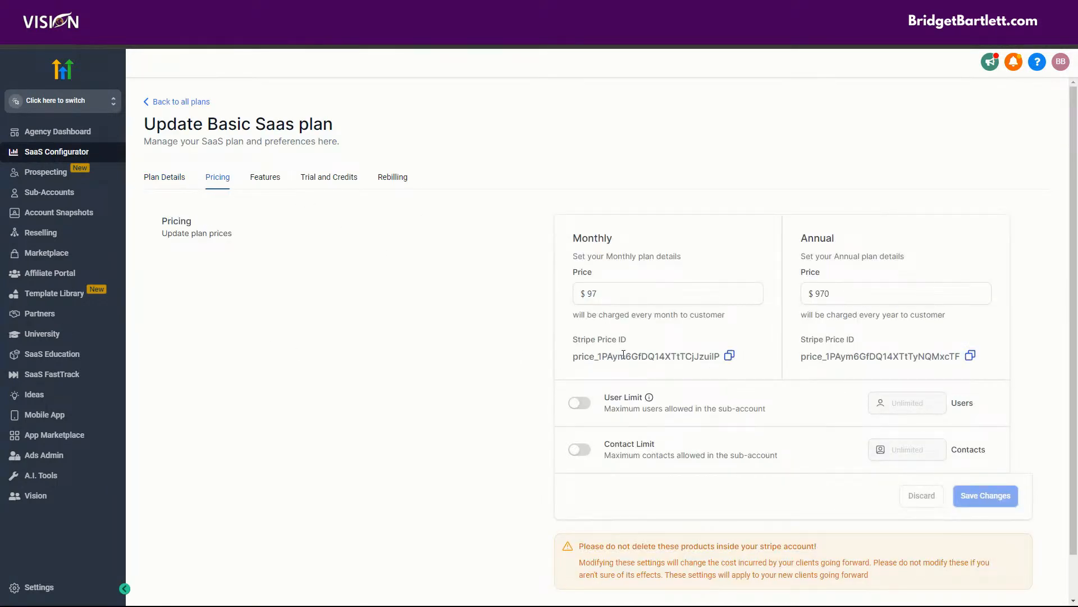
left_click_drag(573, 337, 746, 365)
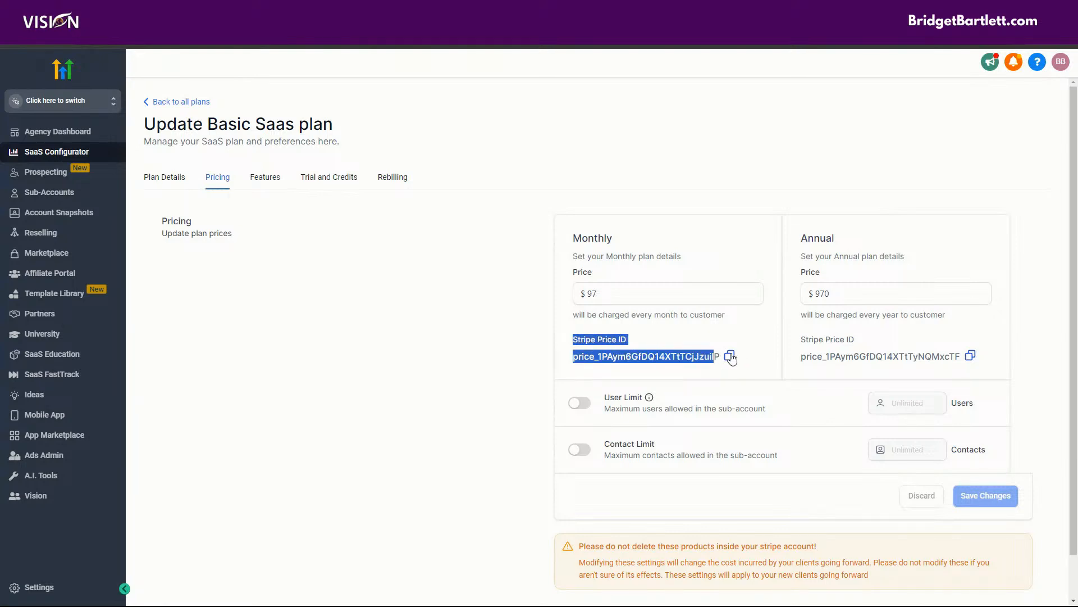
left_click(730, 355)
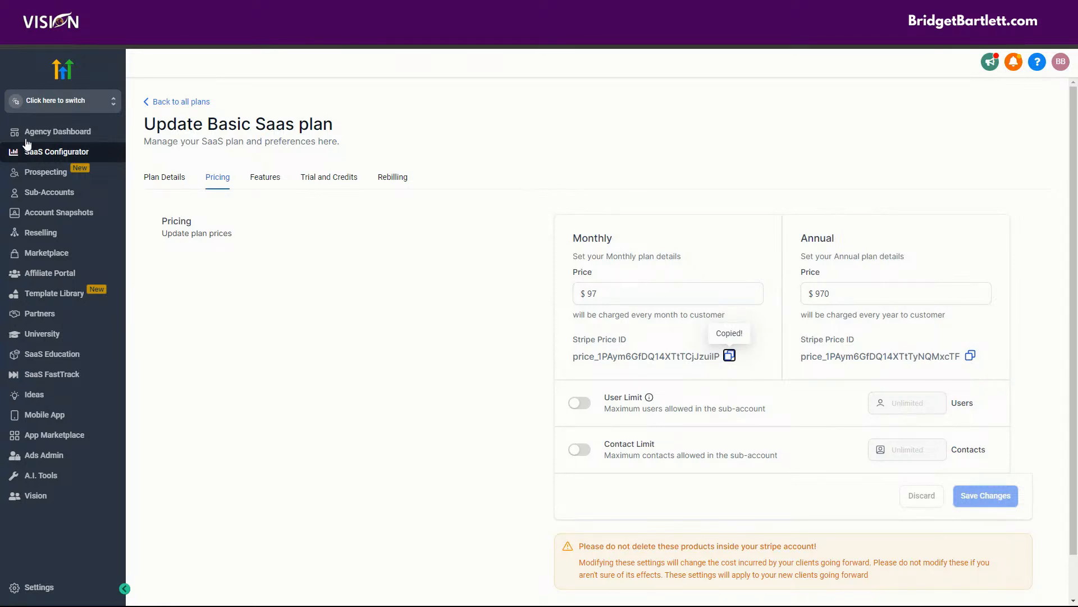
- Switch to the Visionary Resellers sub-account and open the Integrations page of its settings
left_click(31, 103)
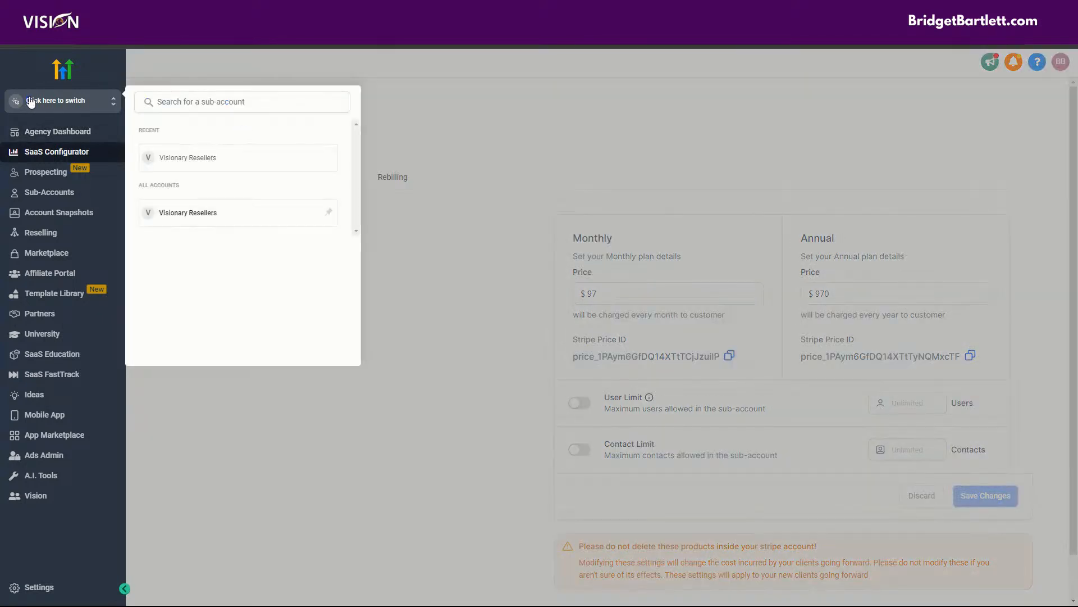
left_click(195, 160)
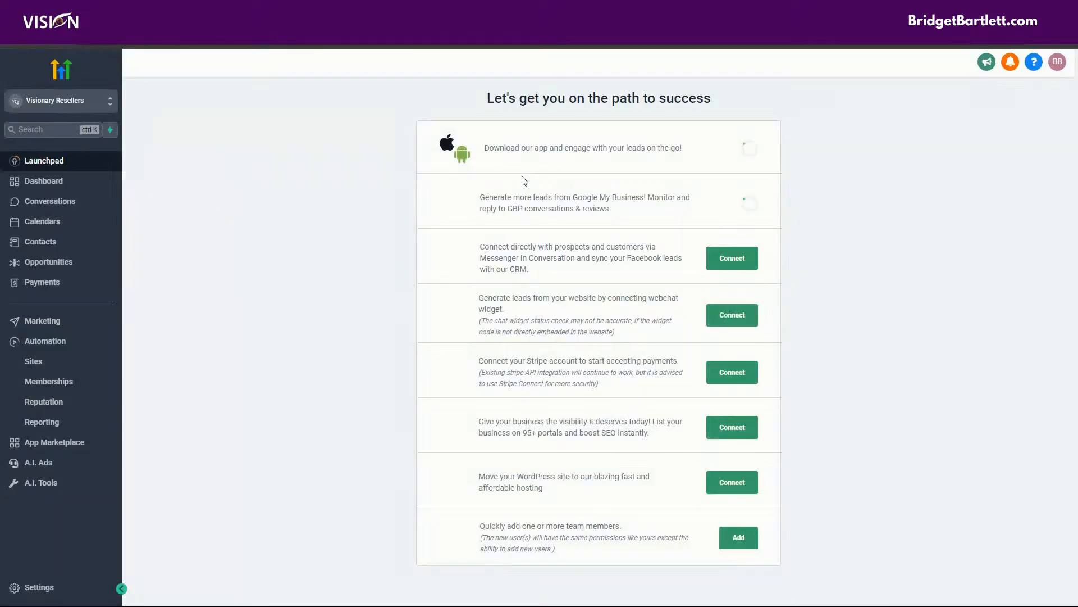
left_click(39, 587)
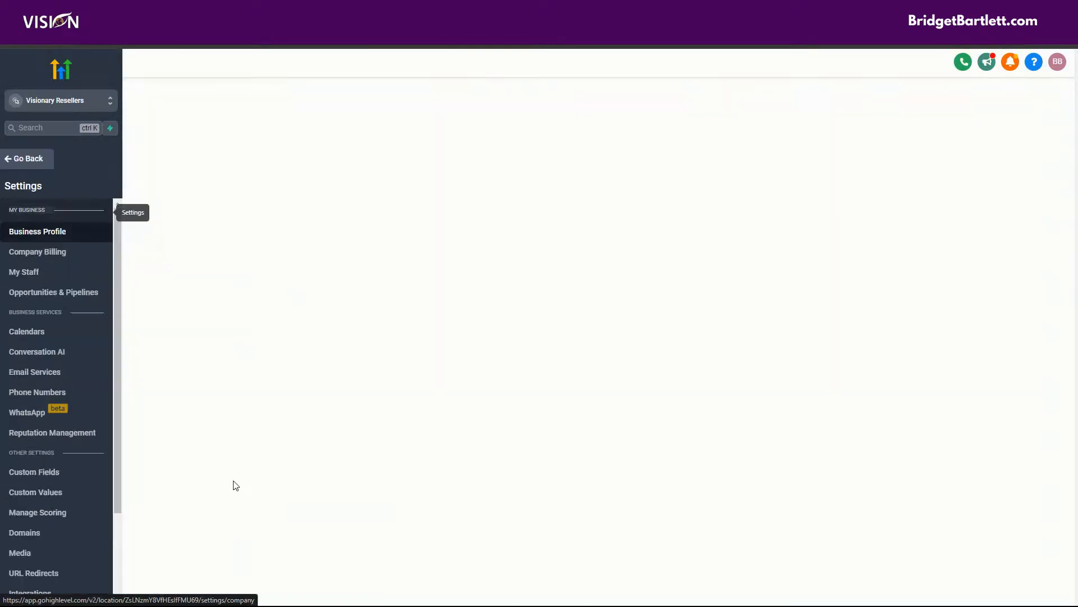
scroll(59, 464, "down", 2)
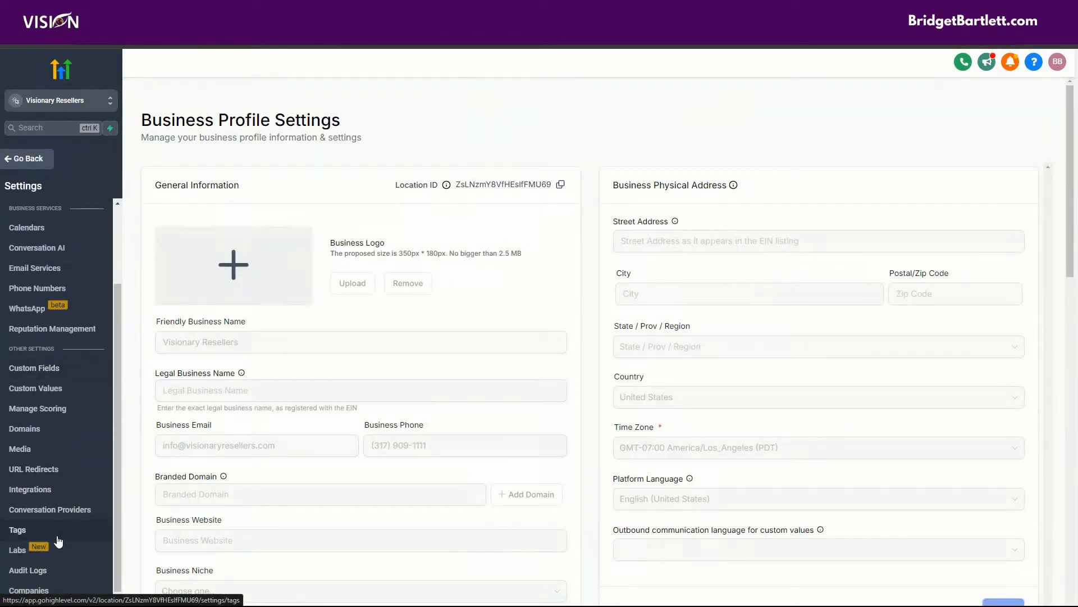
left_click(40, 489)
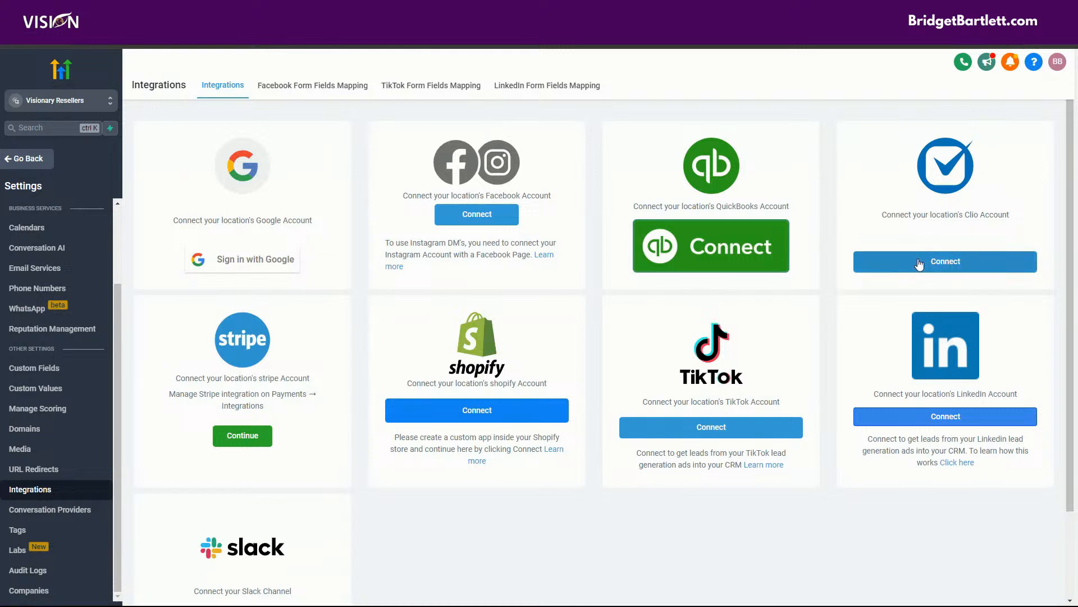
scroll(445, 544, "down", 1)
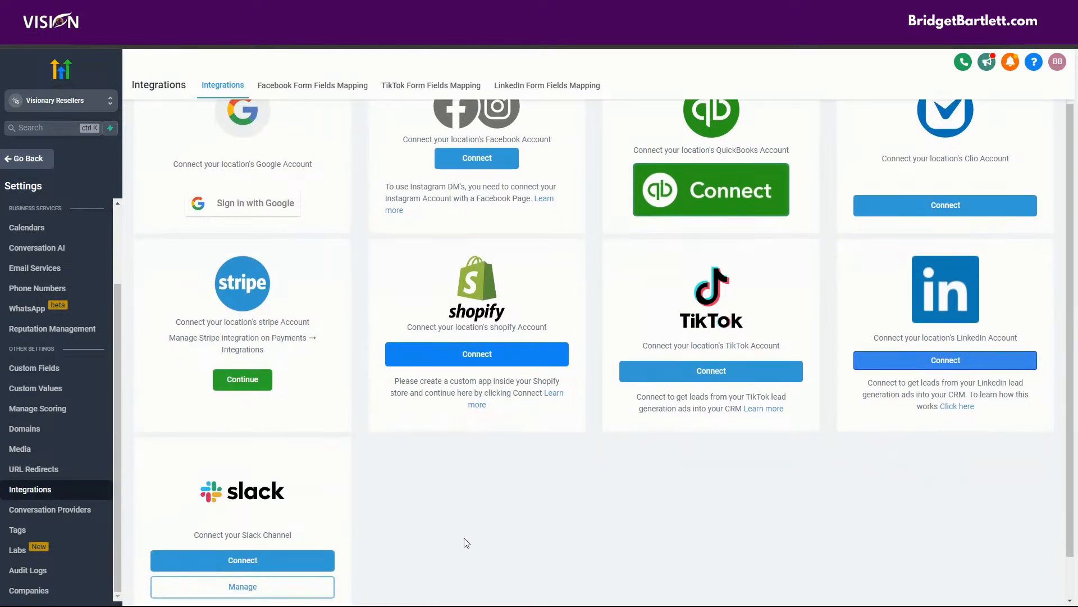
- View the Stripe connection page in the sub-account's payment integrations and return to the provider list without connecting
scroll(464, 539, "up", 1)
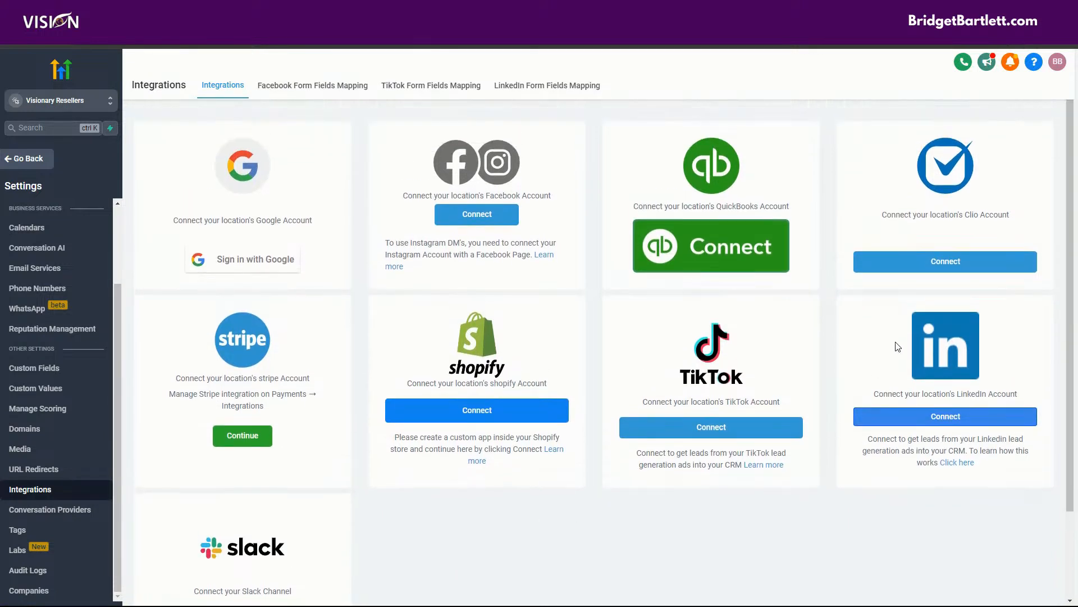
left_click(18, 151)
left_click(40, 282)
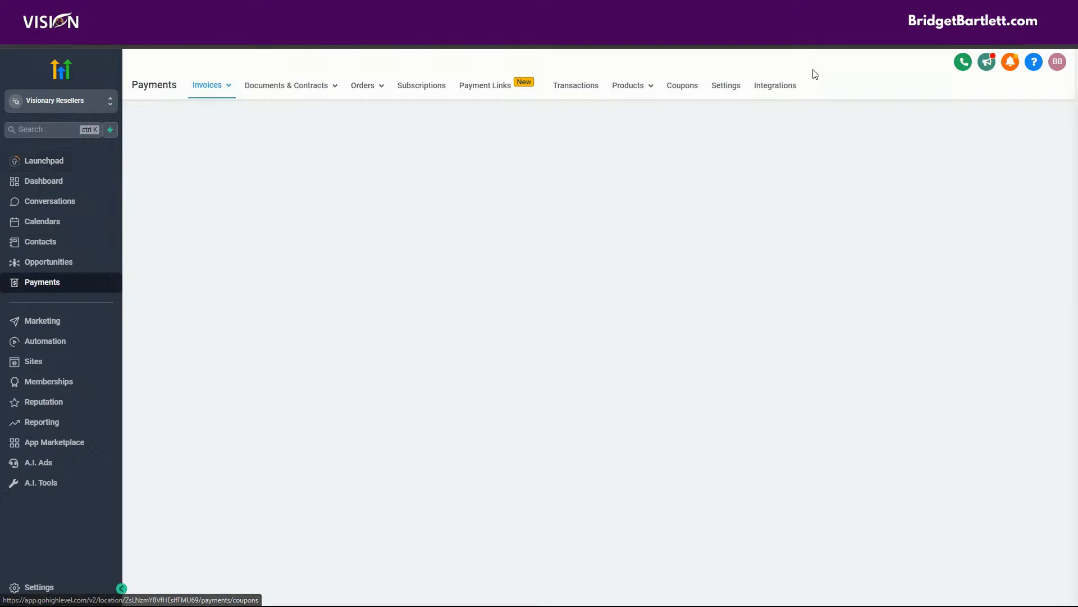
left_click(787, 85)
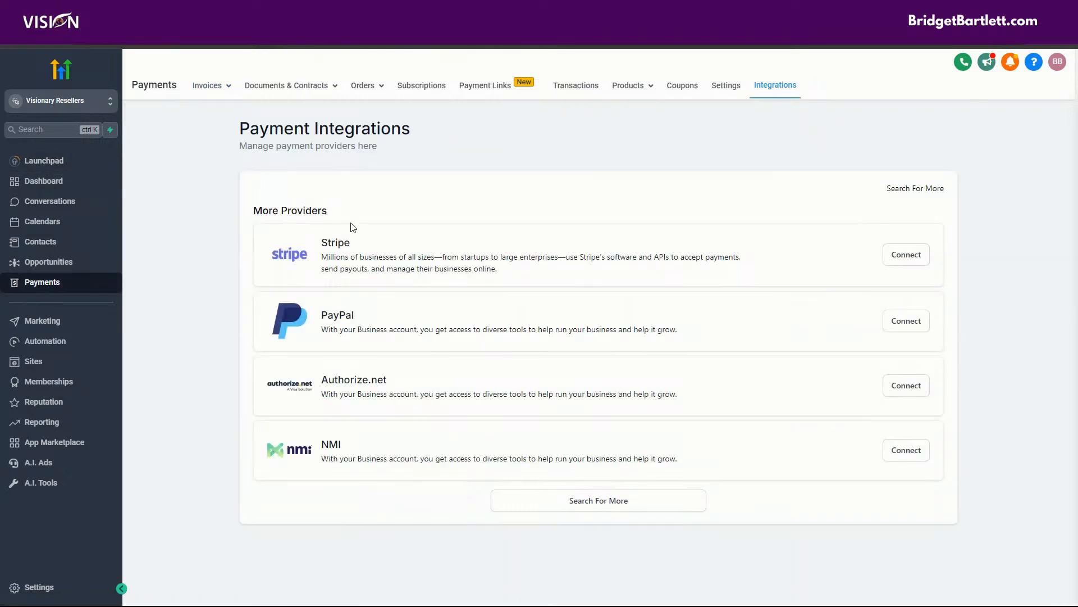
left_click(908, 255)
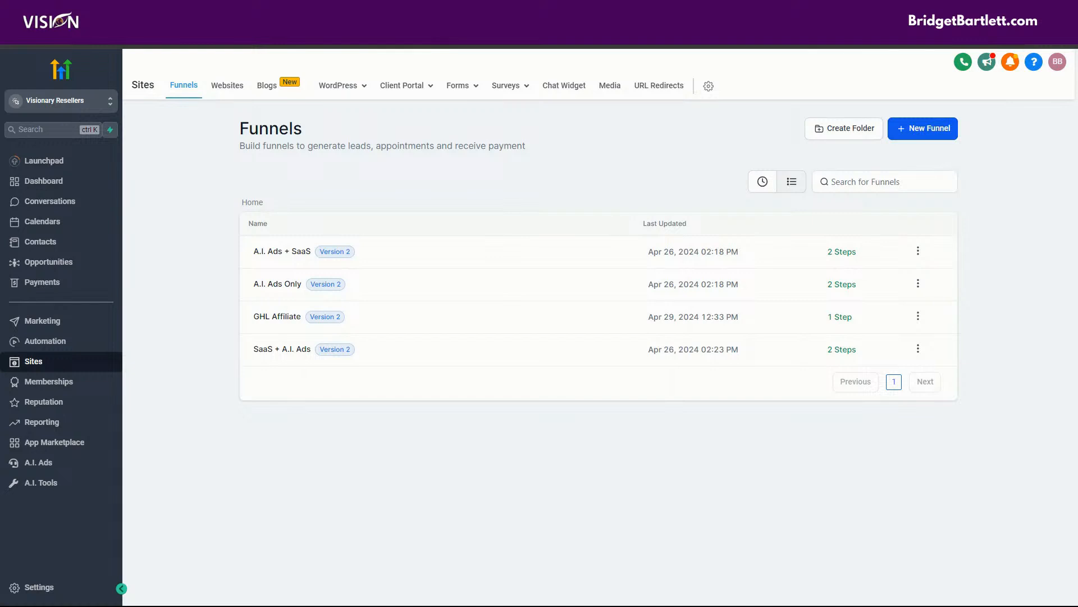
left_click_drag(252, 46, 232, 35)
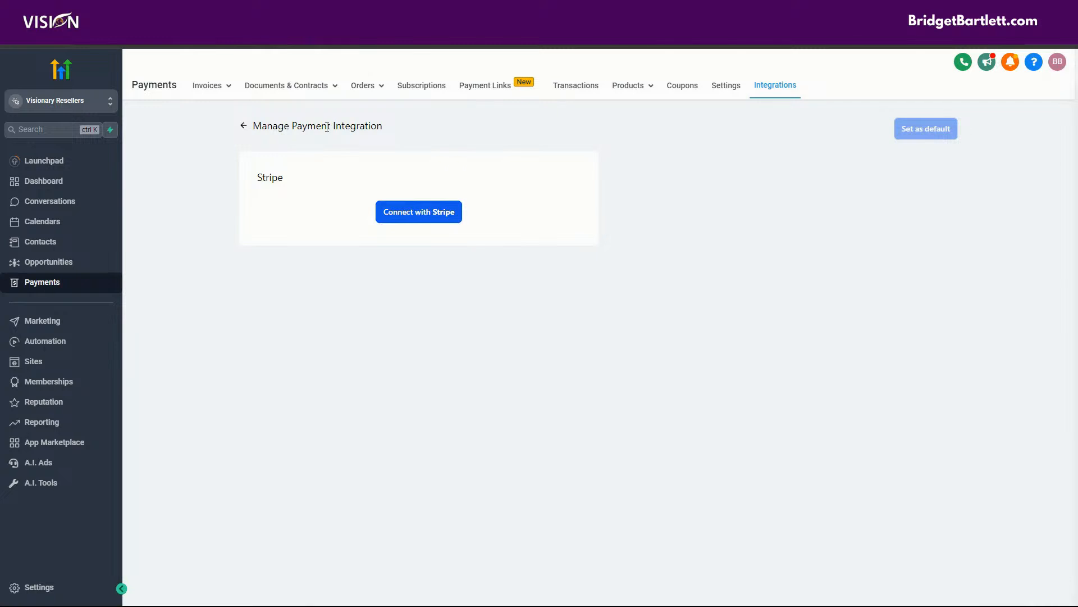
left_click(245, 127)
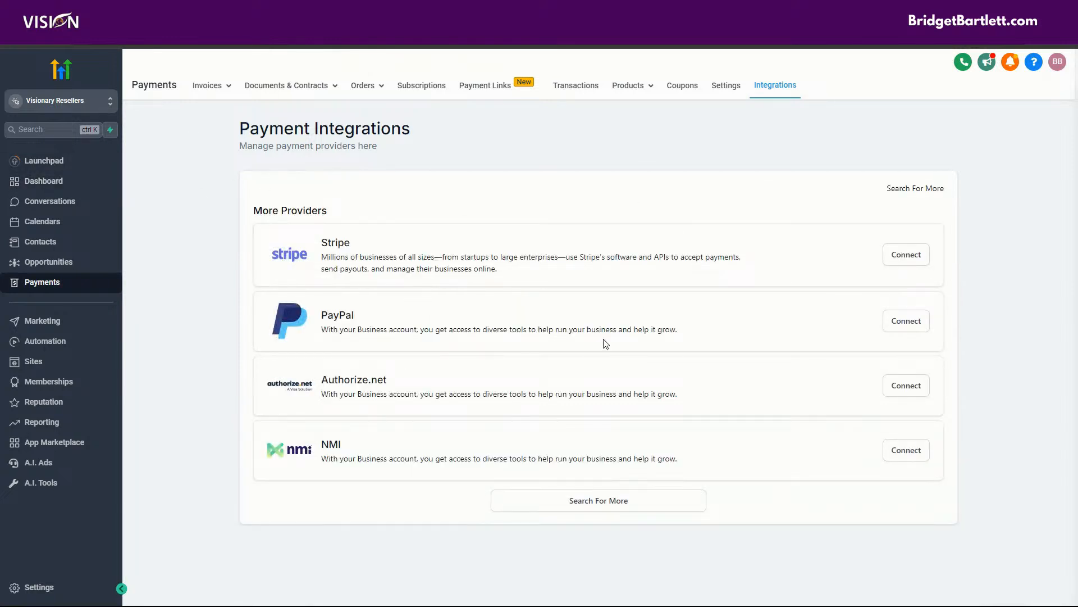
- Look at the Stripe product import page from the payment products and return to the product list without importing
mouse_move(629, 90)
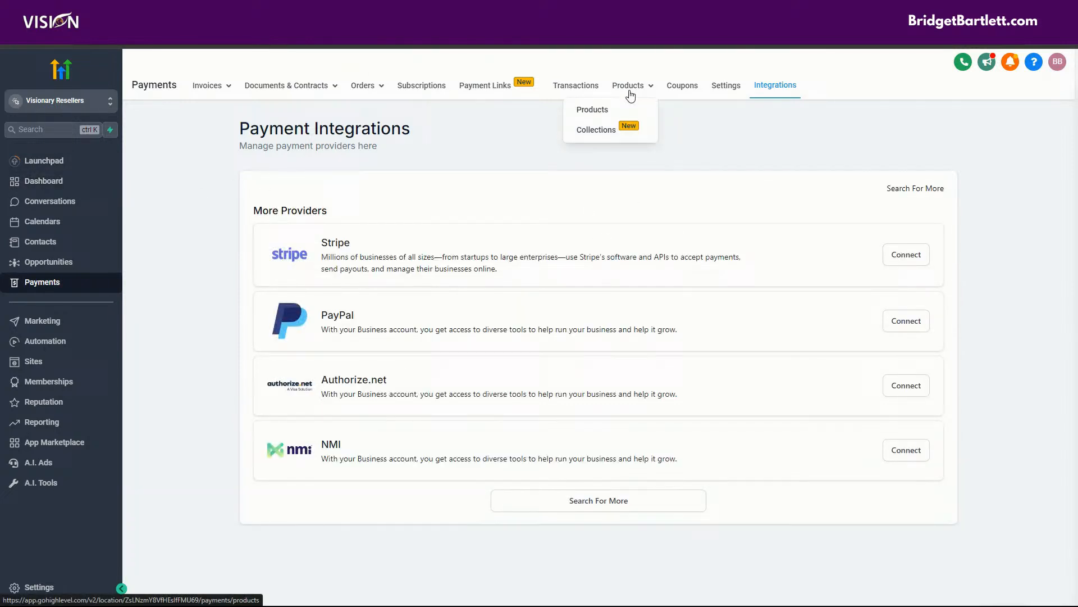
left_click(608, 112)
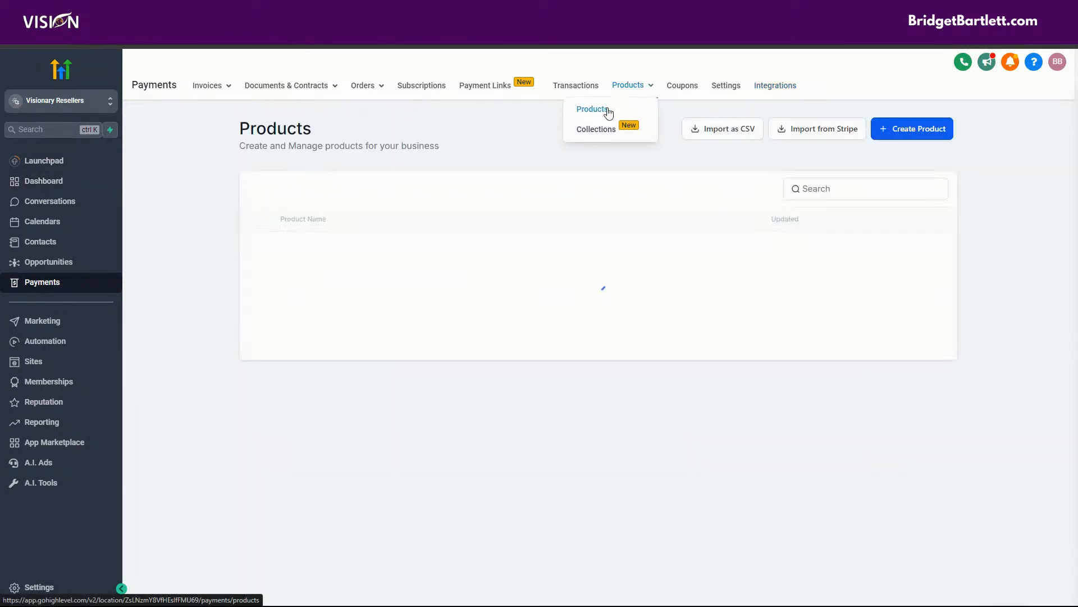
left_click(841, 130)
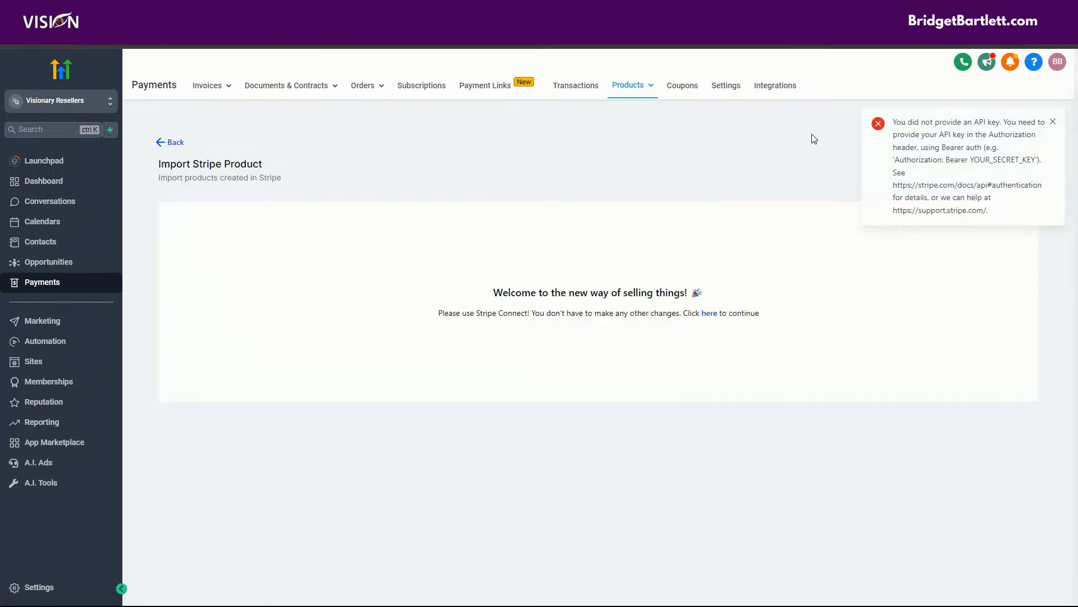
left_click(1053, 122)
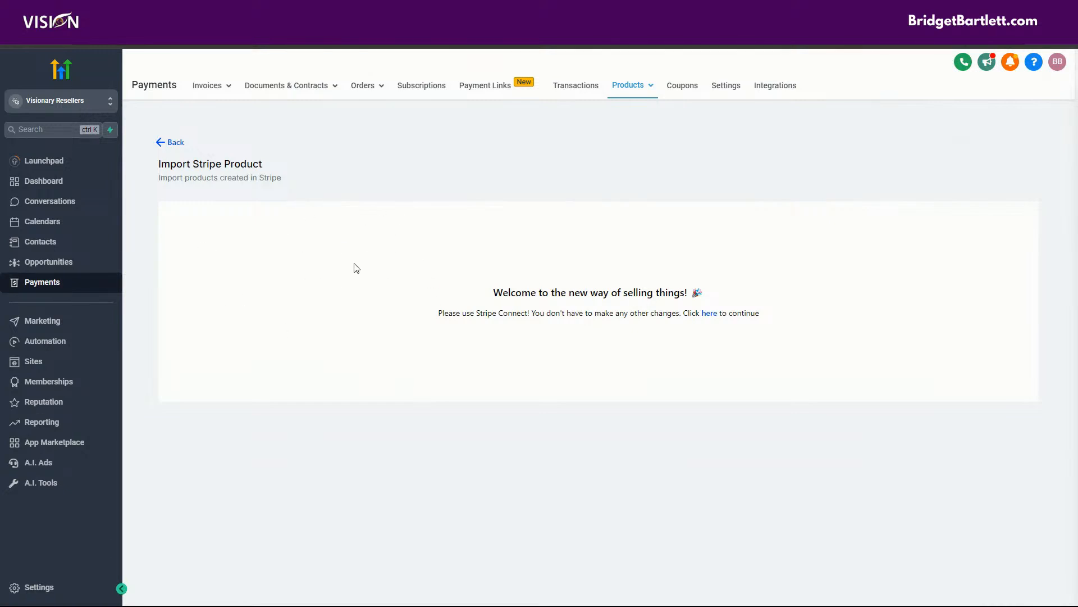
left_click(173, 142)
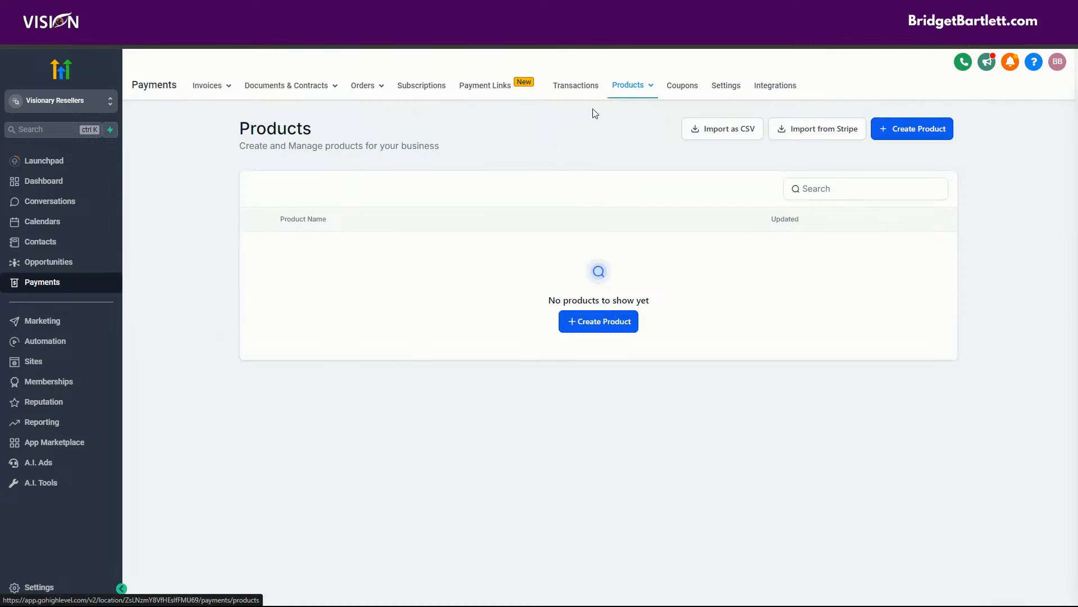
- Start a new product titled Basic SaaS and exclude it from the online store
mouse_move(633, 90)
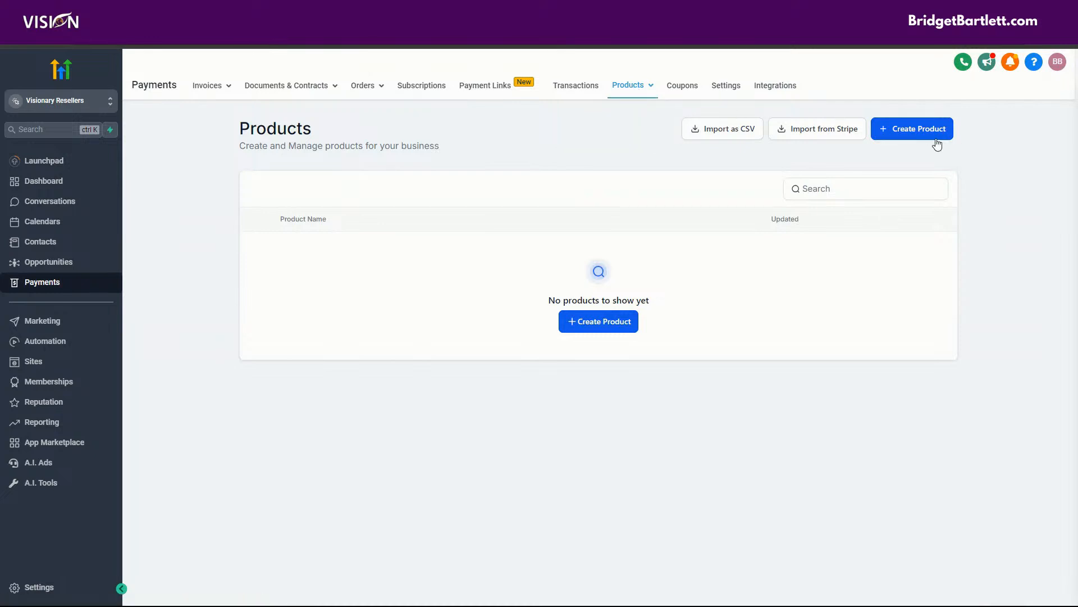
left_click(610, 324)
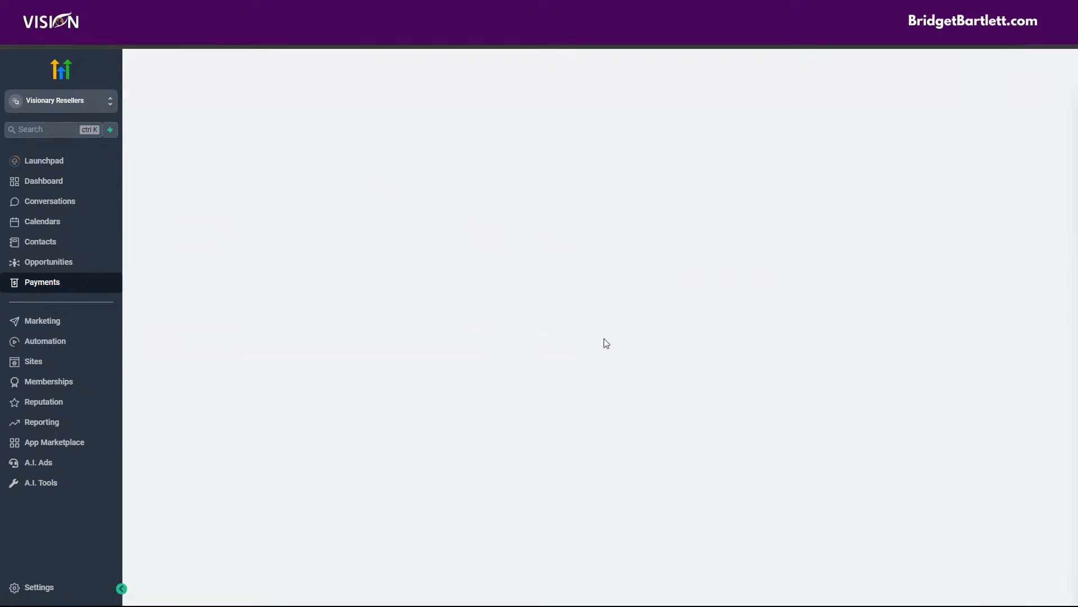
left_click(433, 225)
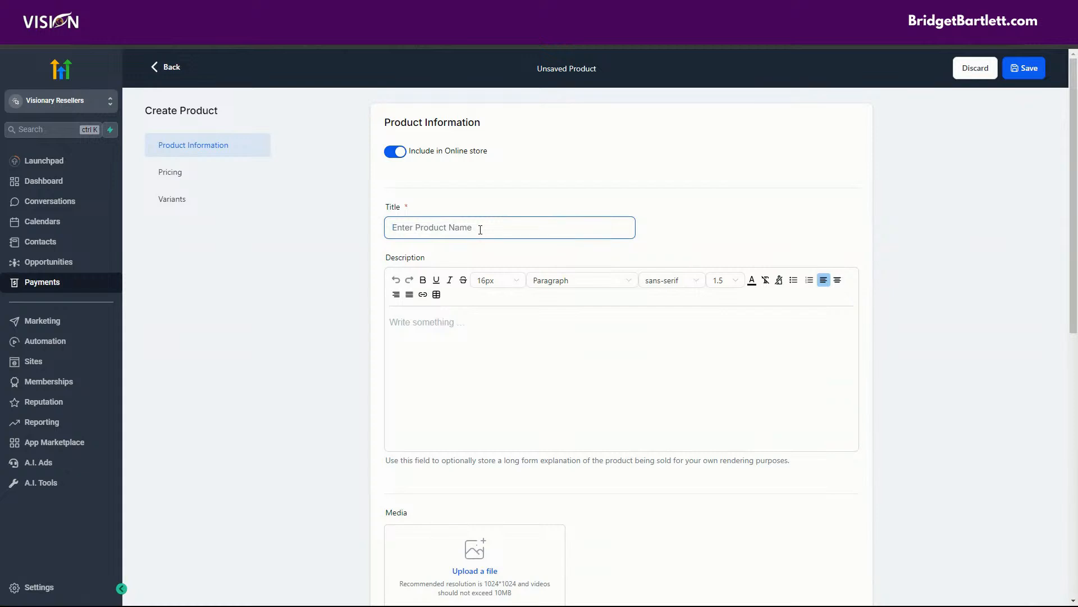
type("Basic SaaS")
scroll(488, 315, "down", 2)
scroll(469, 303, "up", 1)
scroll(469, 303, "up", 1)
left_click(395, 153)
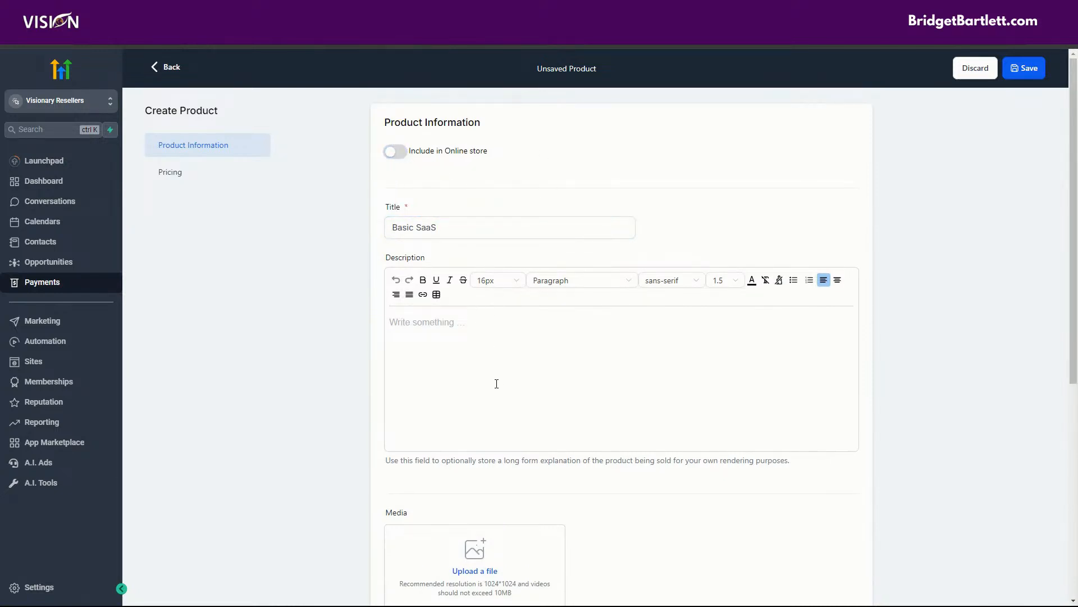
- Give the Basic SaaS product a recurring monthly price of 97 USD and save the product
scroll(489, 356, "down", 1)
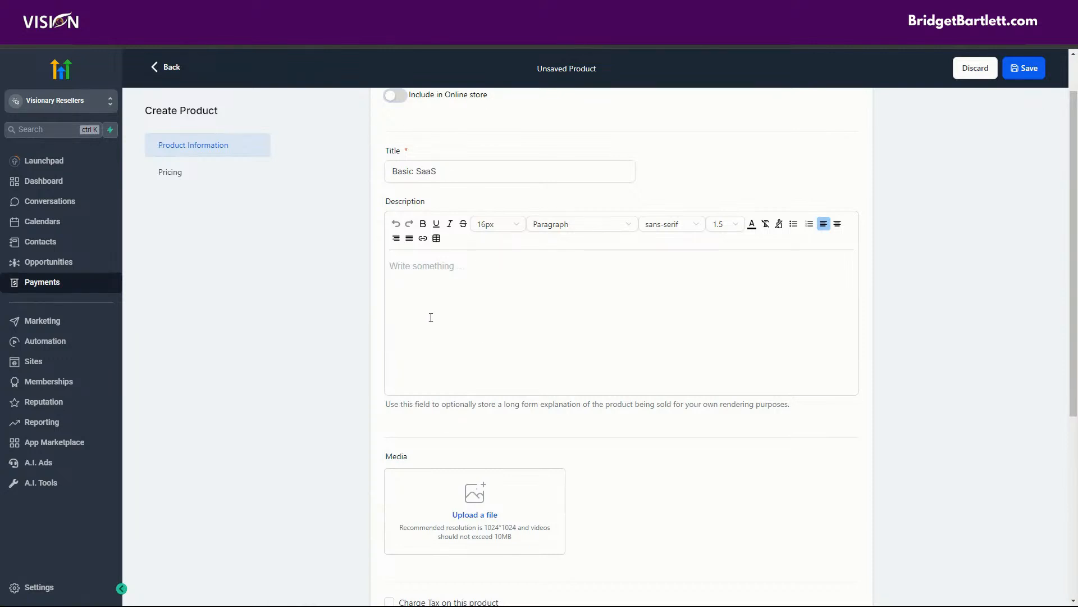
scroll(438, 278, "down", 4)
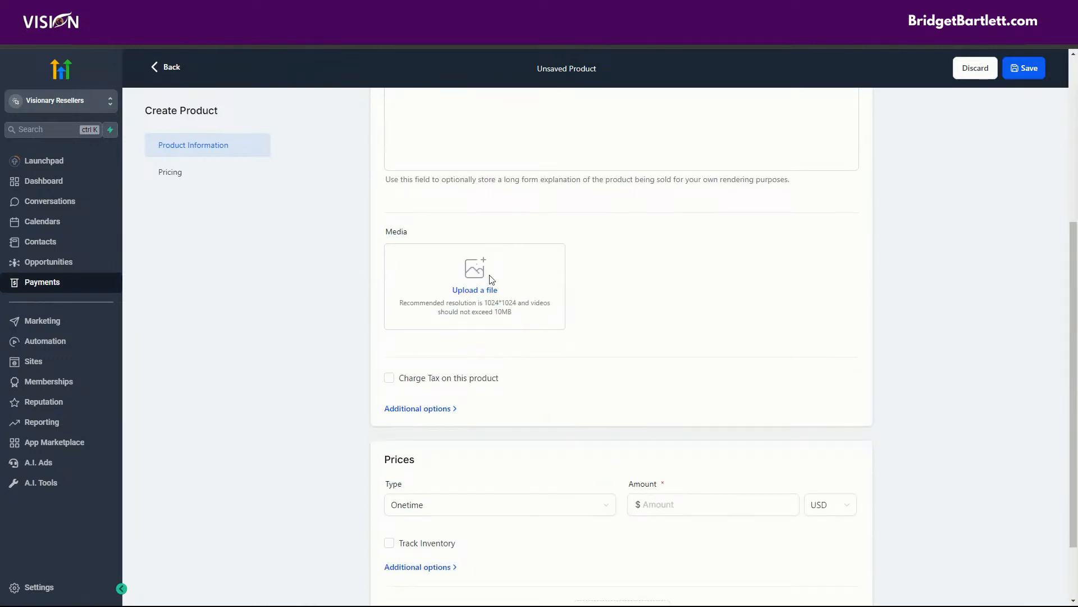
scroll(526, 328, "down", 1)
left_click(481, 431)
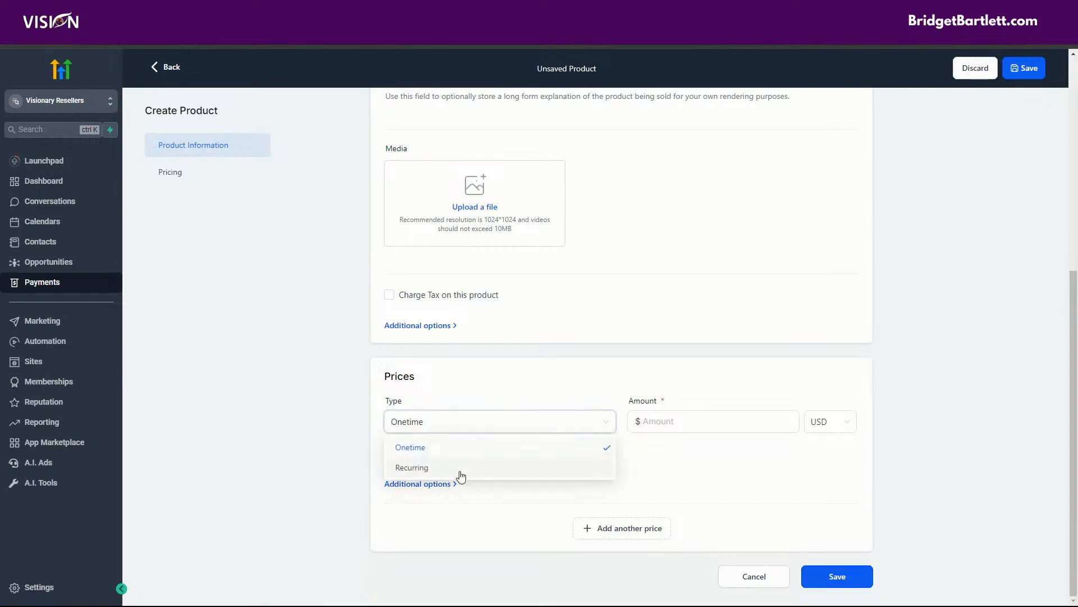
left_click(459, 472)
left_click(743, 423)
type("97")
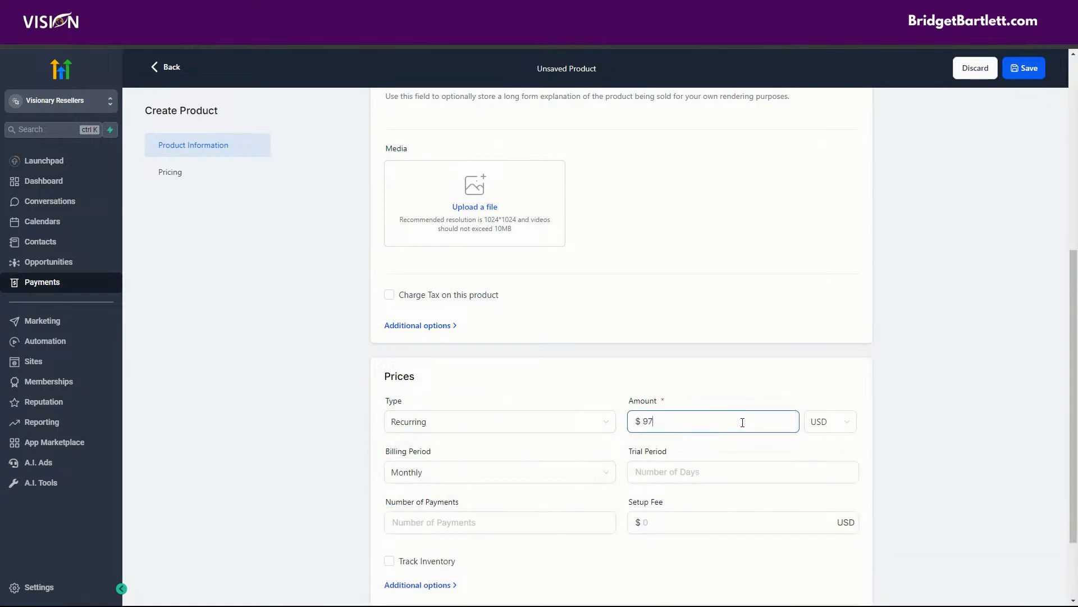
scroll(743, 423, "down", 2)
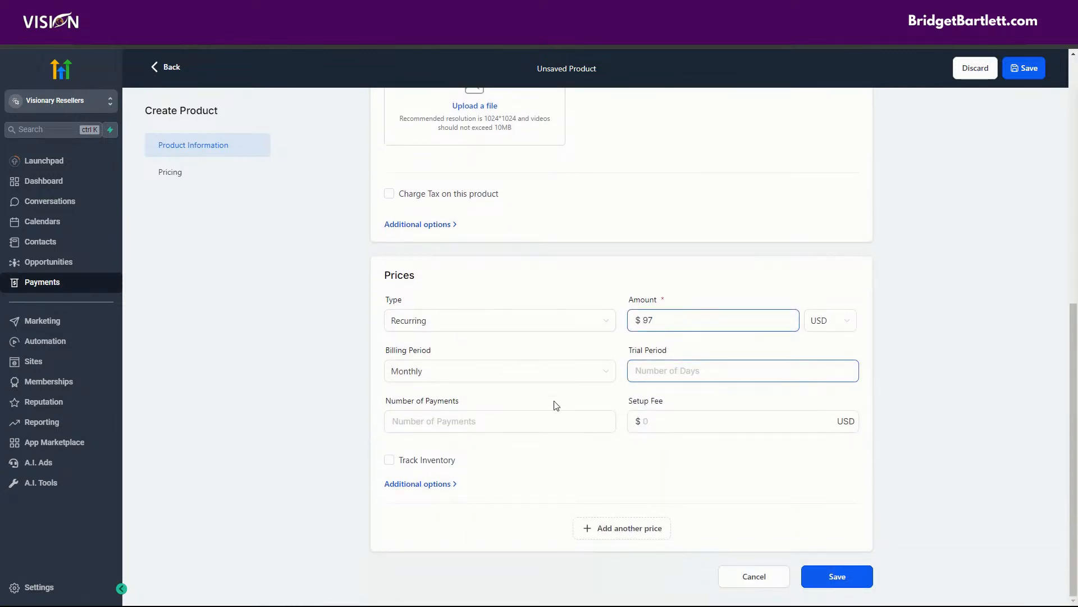
left_click(441, 421)
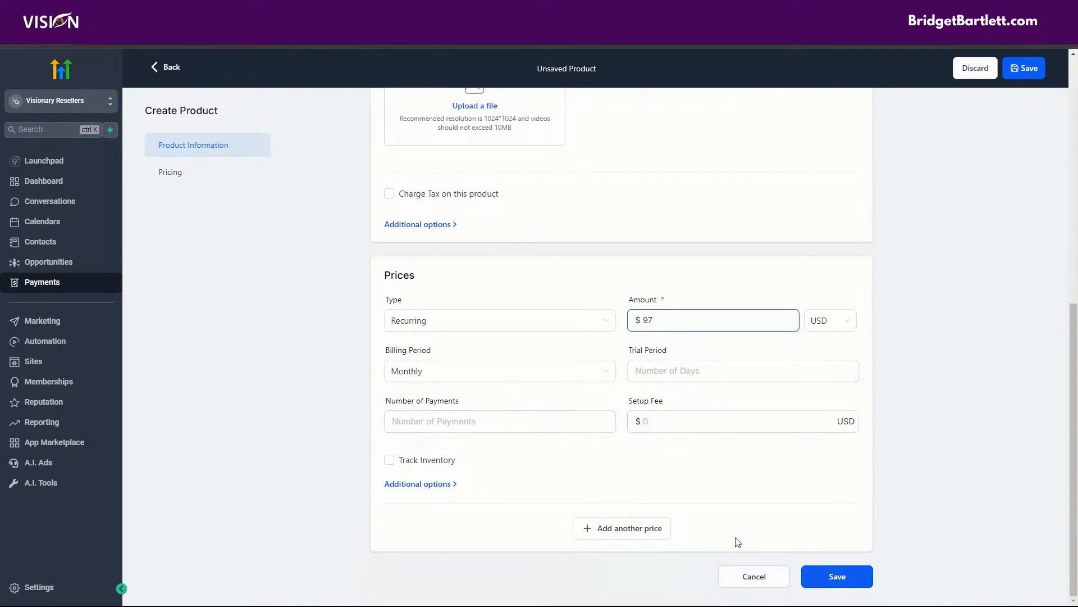
left_click(837, 579)
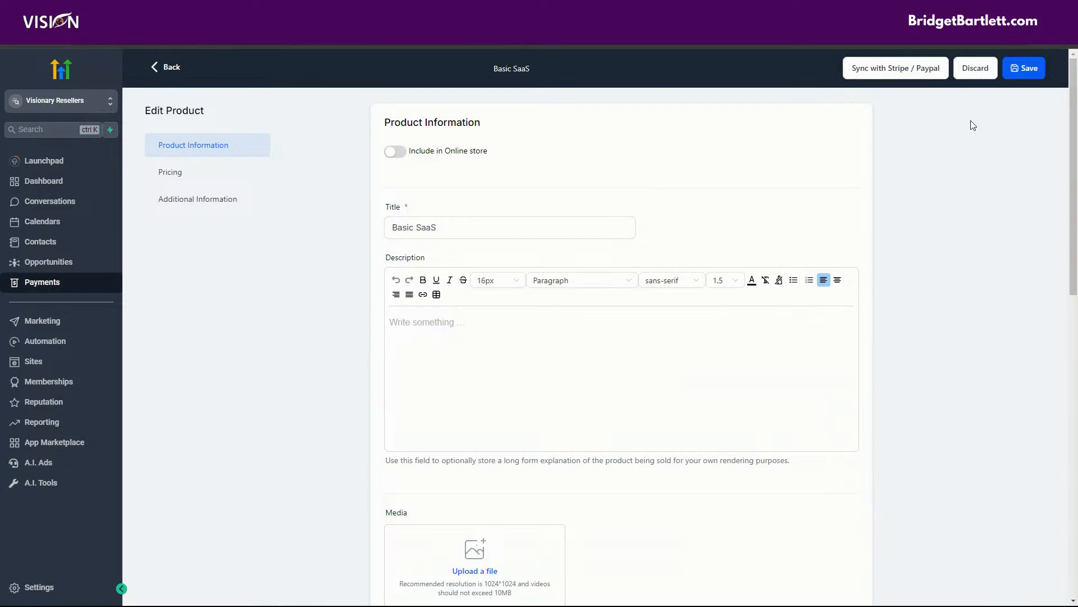
- Sync the Basic SaaS product with Stripe / Paypal, save it, and return to the product list
left_click(892, 75)
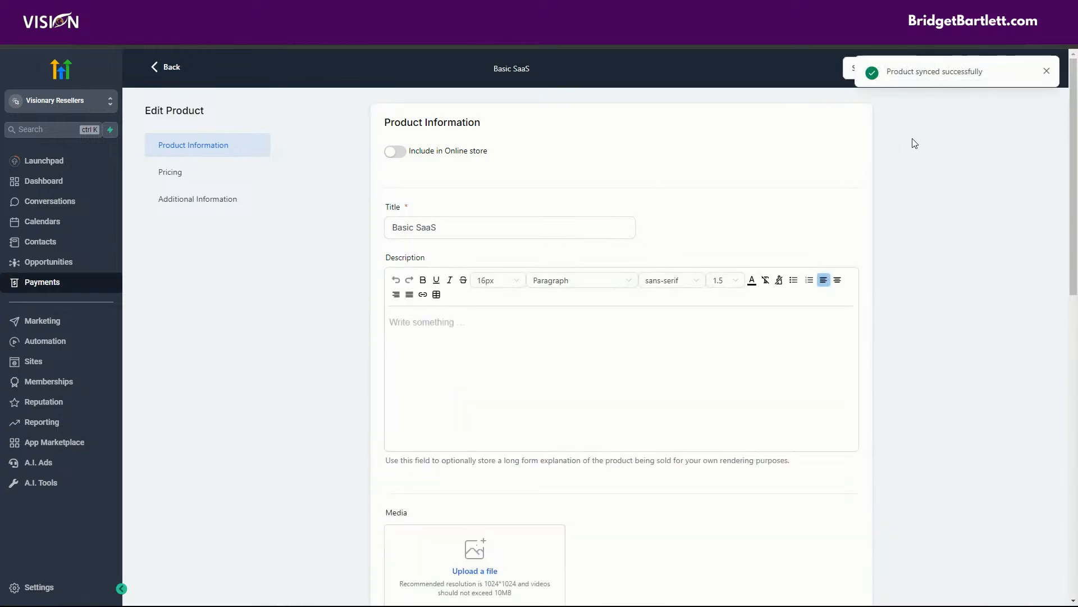
left_click(1046, 71)
left_click(1030, 70)
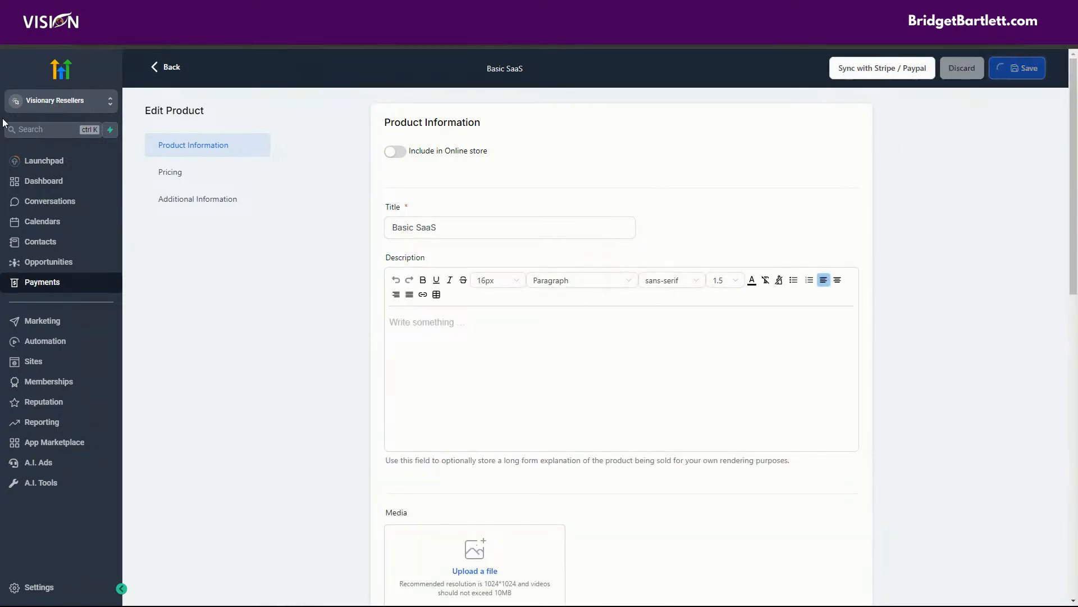
left_click(170, 68)
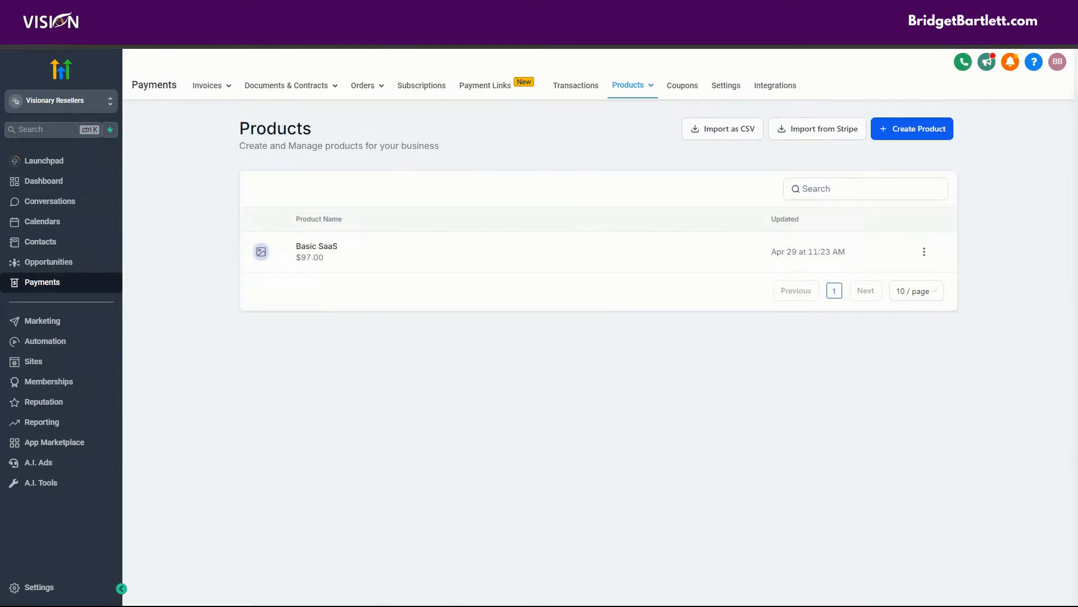
- Look over the sub-account's funnel list and the sub-account switcher without changing accounts
left_click(33, 361)
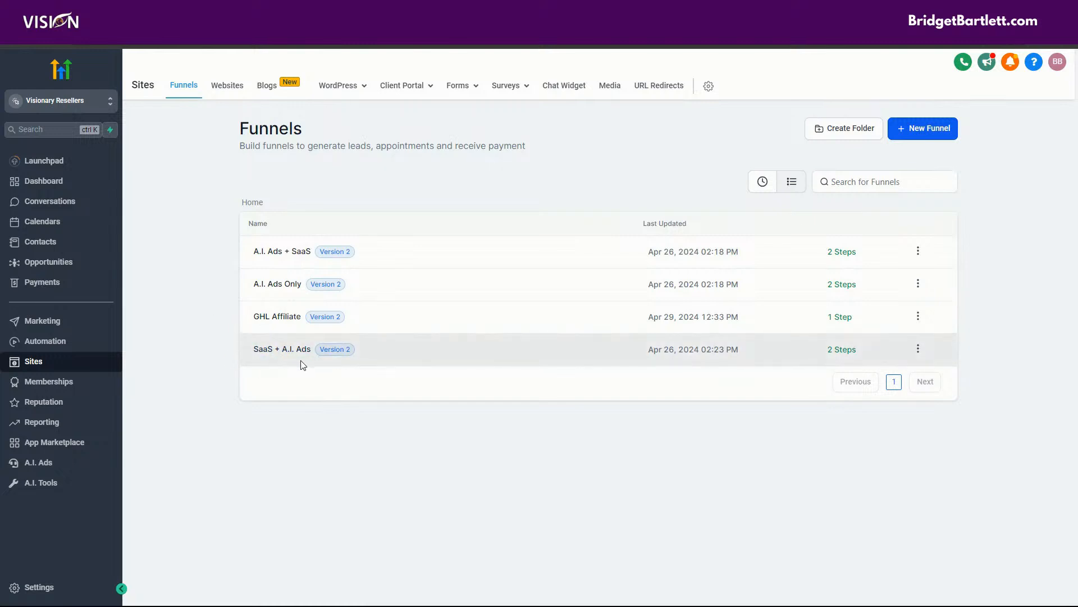
left_click(68, 101)
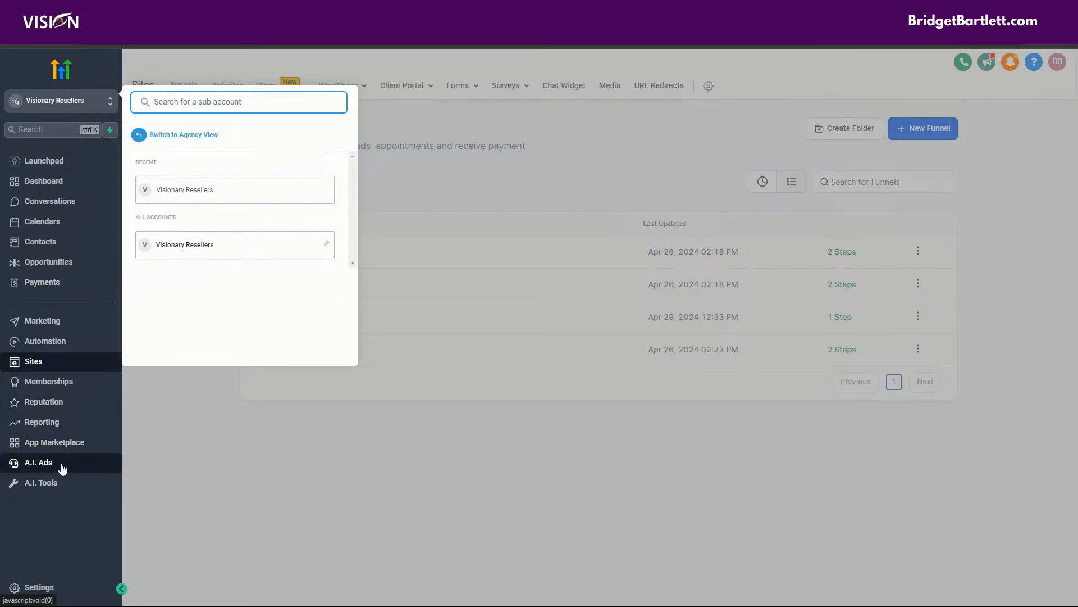
left_click(368, 471)
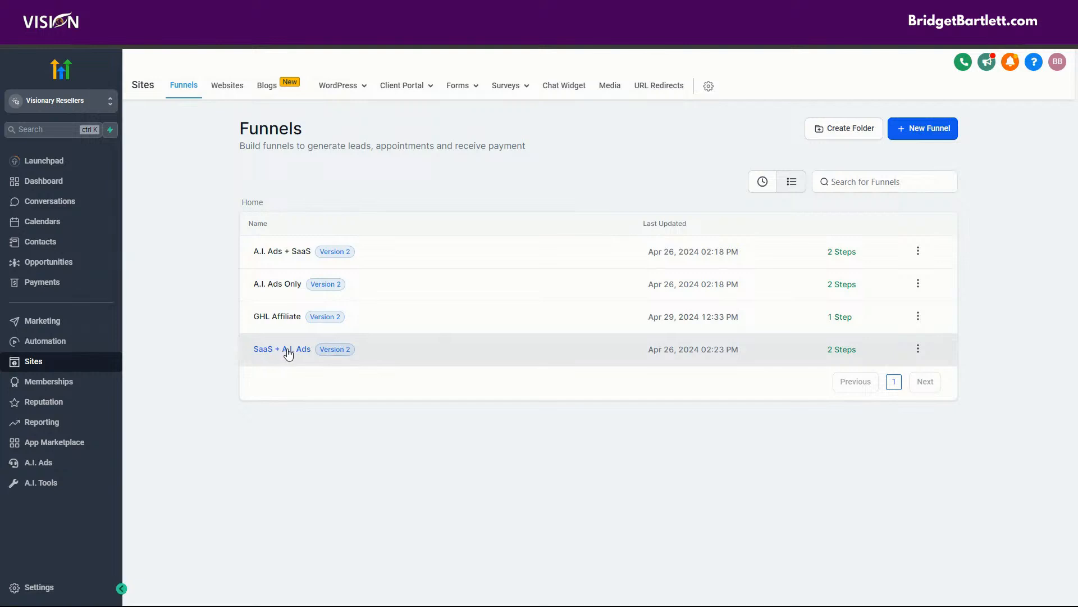
- Open the Order Submitted trigger of the New SaaS Members workflow for editing
left_click(46, 340)
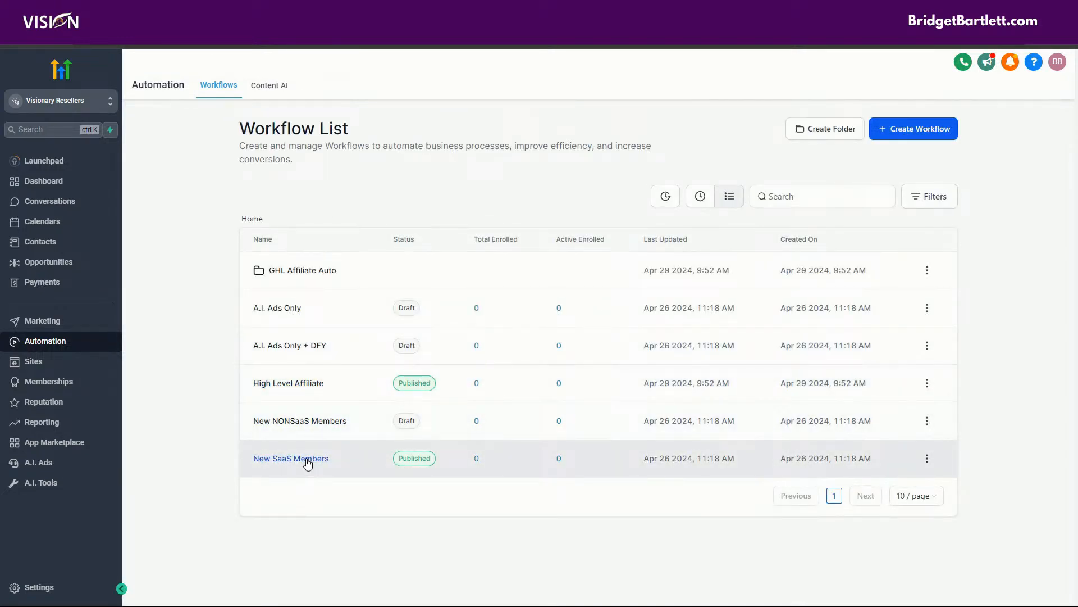
left_click(307, 459)
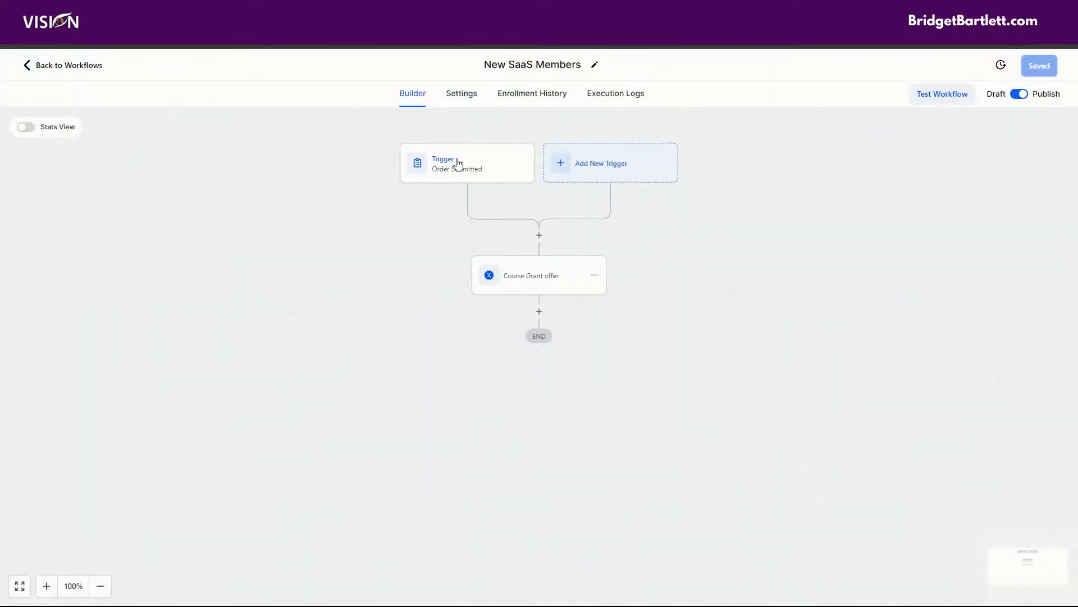
left_click(459, 164)
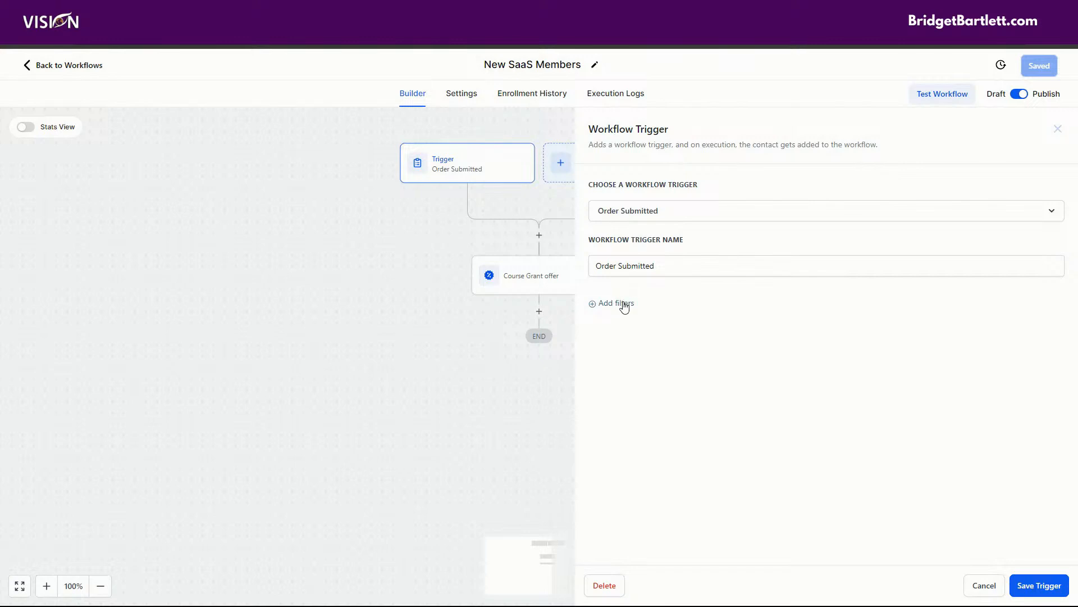
- Add a filter to the Order Submitted trigger requiring that Global Product is Basic SaaS
left_click(624, 304)
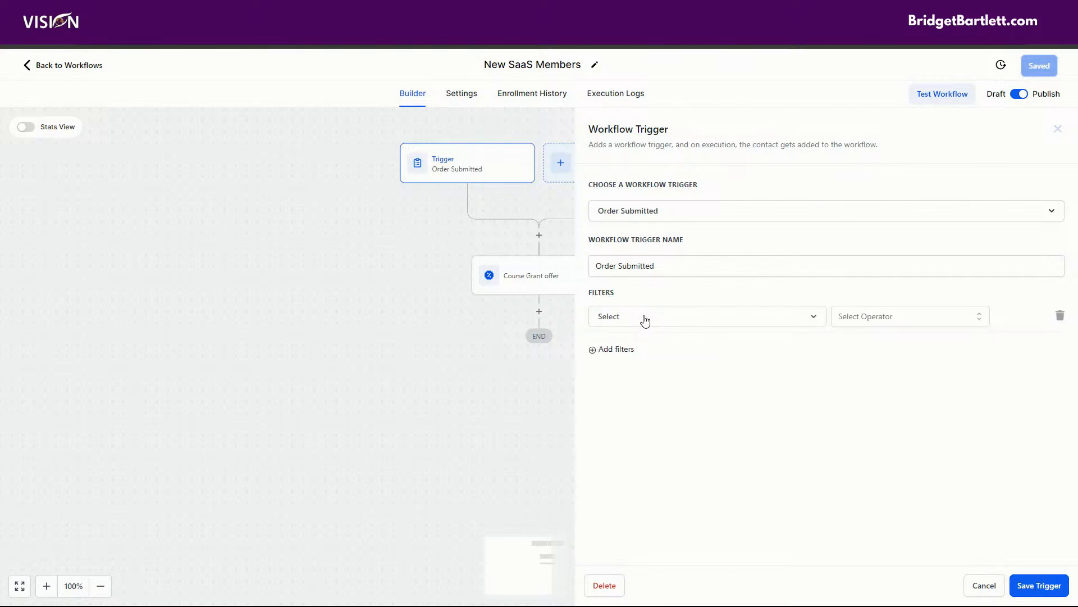
left_click(642, 317)
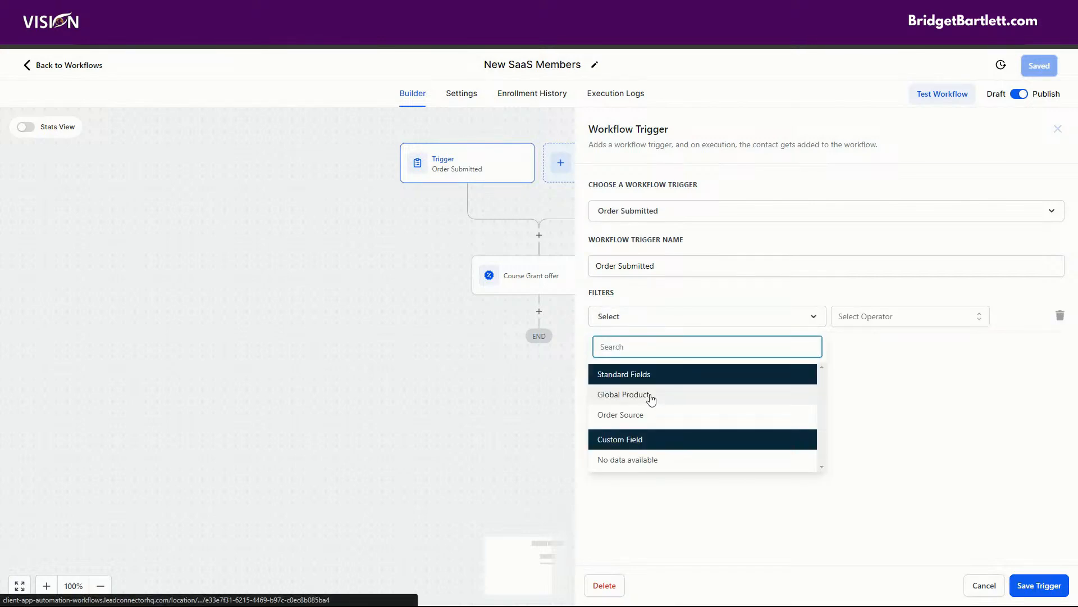
left_click(651, 395)
left_click(860, 325)
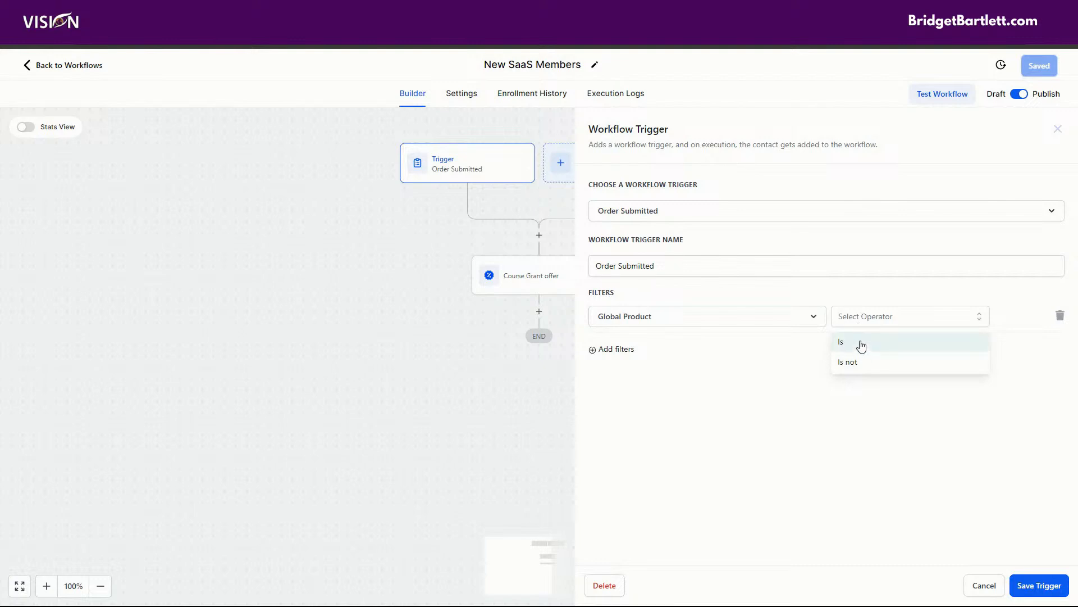
left_click(860, 343)
left_click(917, 323)
left_click(900, 368)
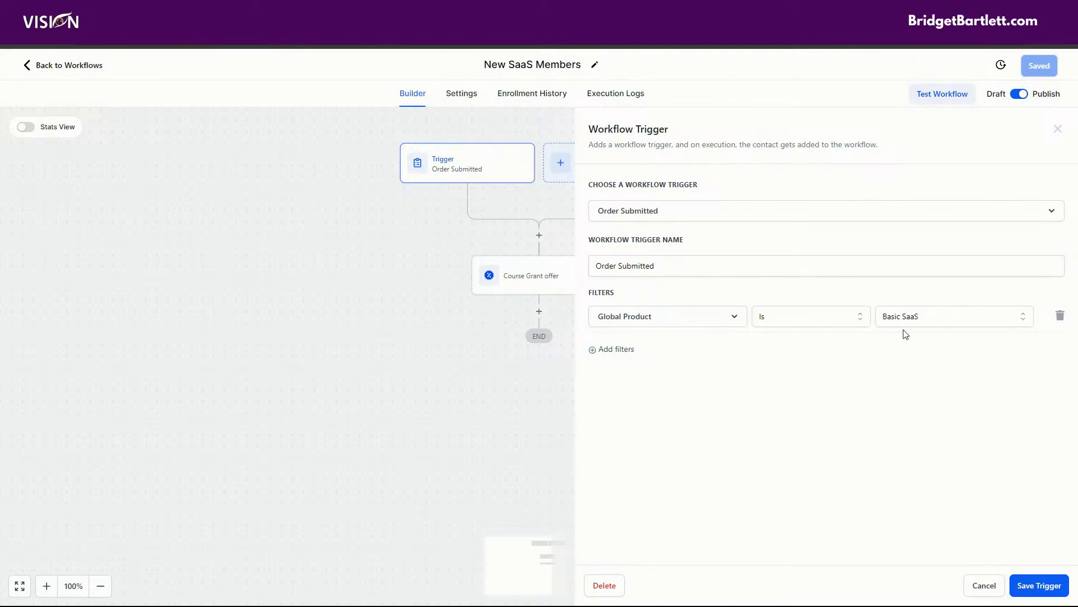
- Save the Order Submitted trigger with its product filter, and recheck its settings without changing them
left_click(1033, 585)
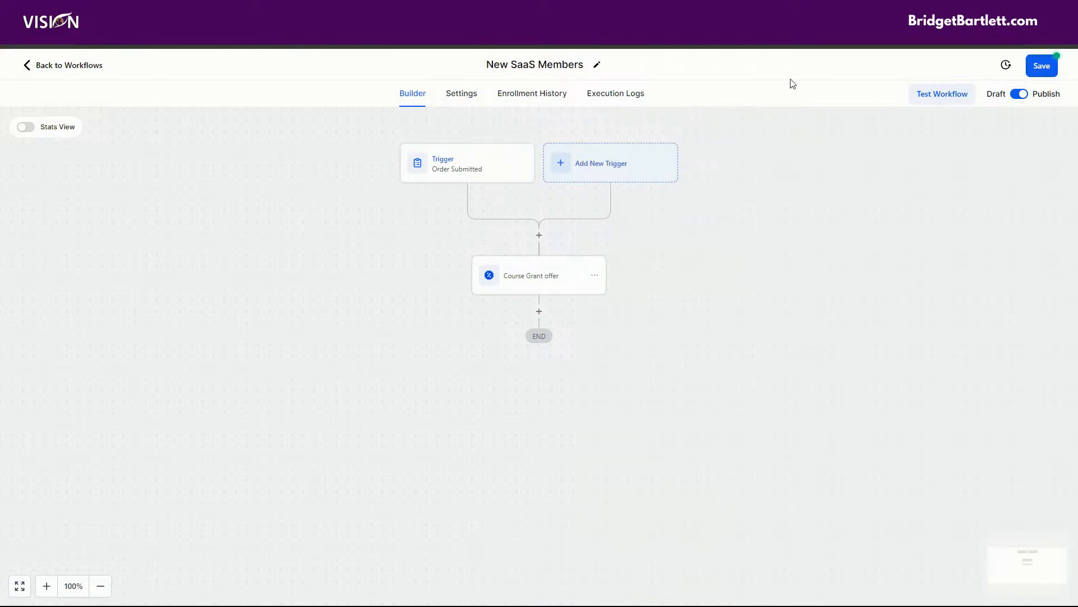
left_click(450, 166)
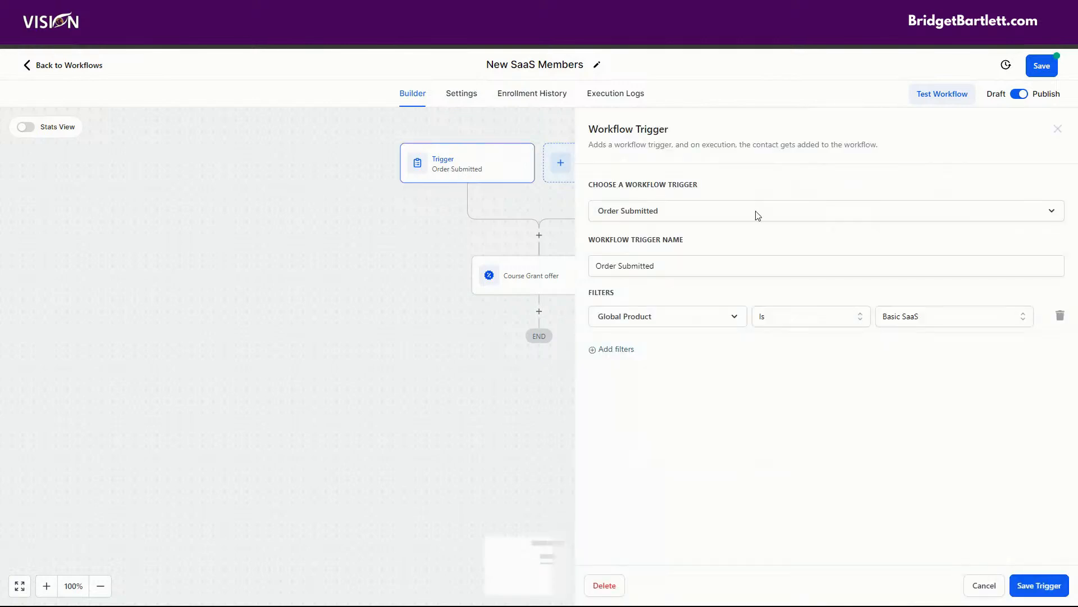
left_click(984, 585)
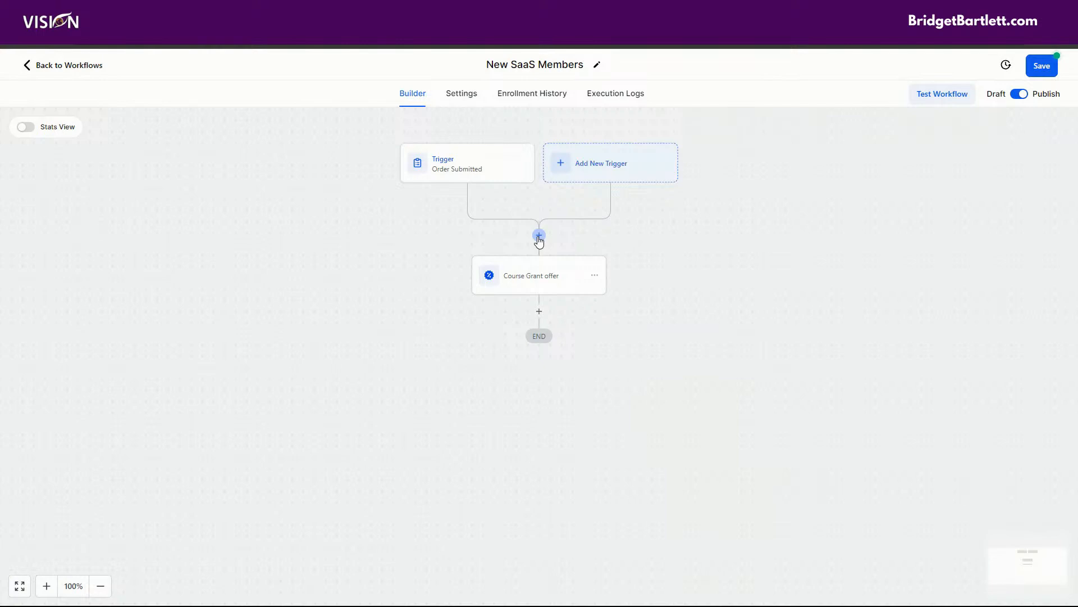
left_click(539, 236)
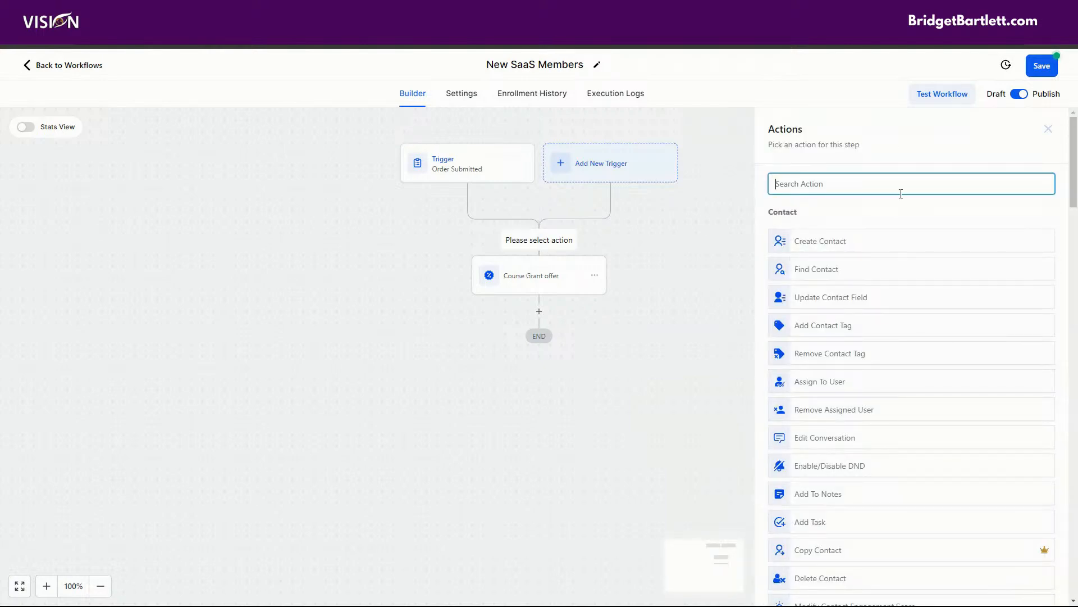
type("email")
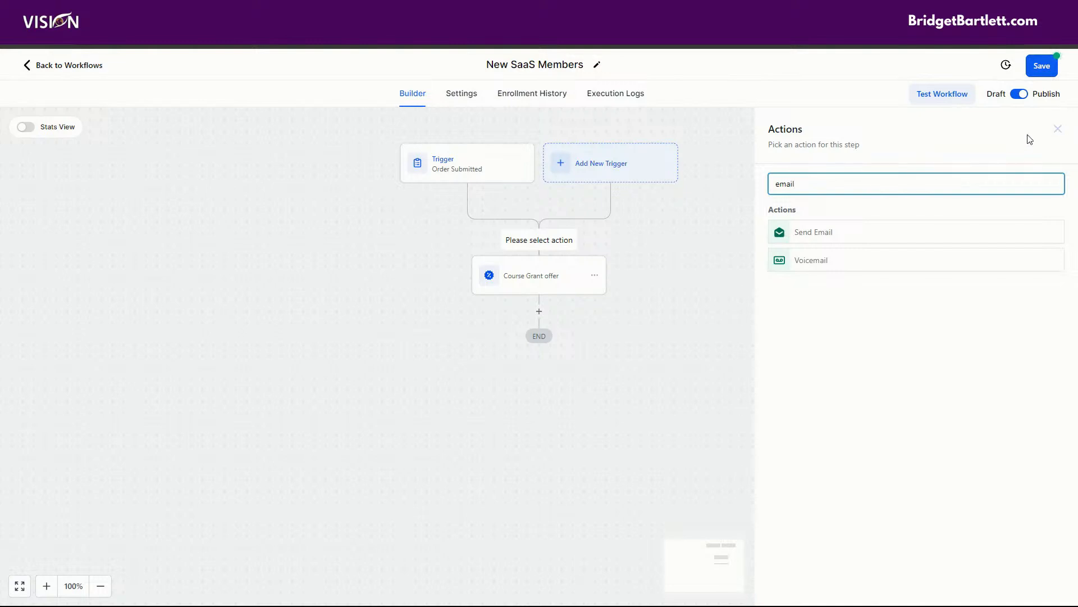
left_click(1058, 129)
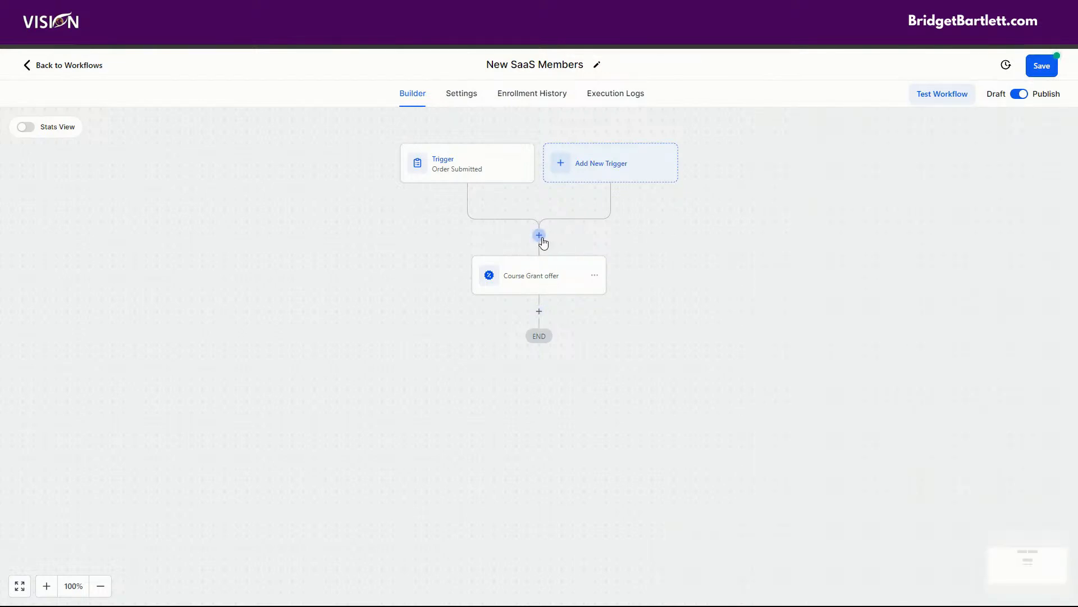
- Insert an Add Task action before the Course Grant offer, titled "New Member" with the description "We need t"
left_click(539, 236)
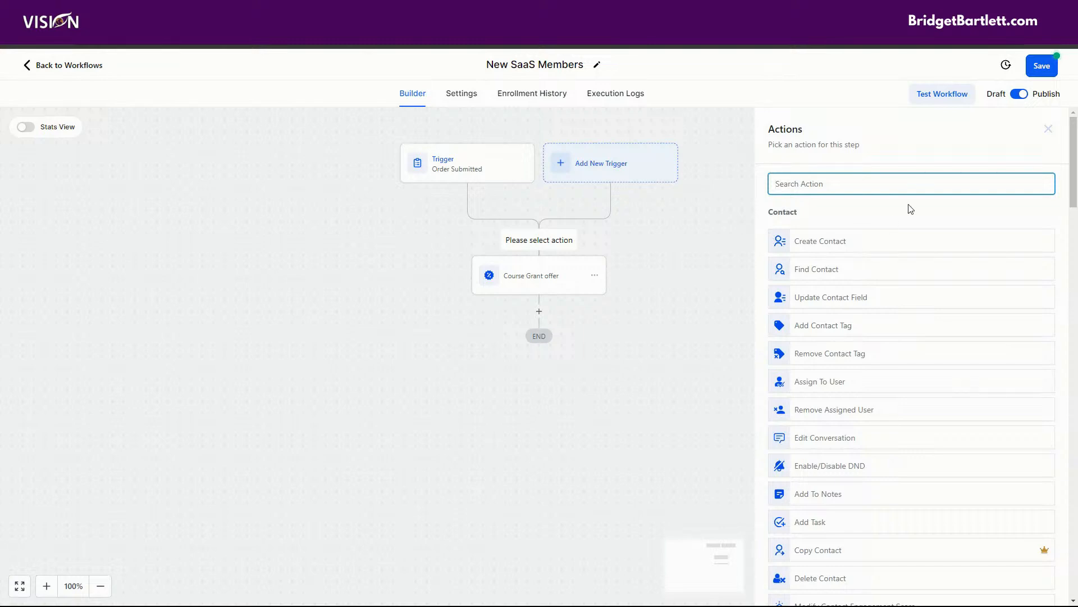
type("task")
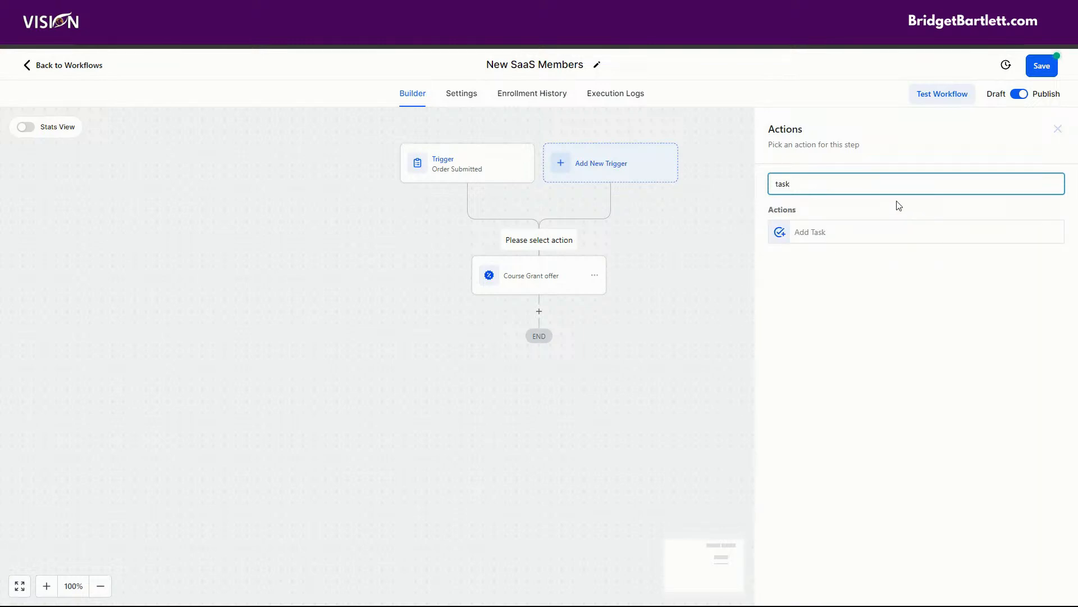
left_click(818, 235)
left_click(822, 258)
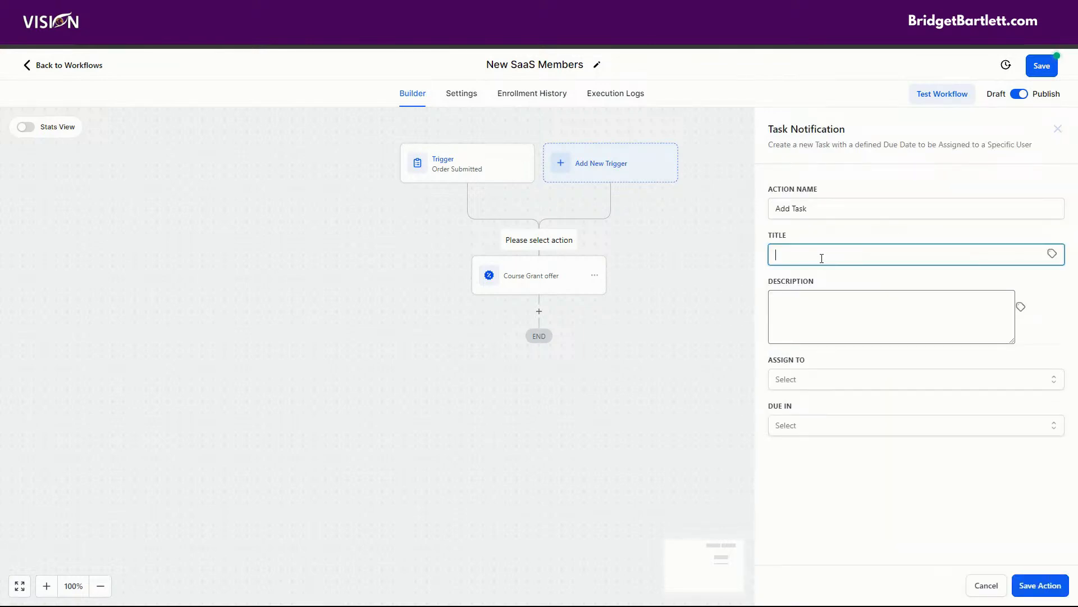
type("New Member")
left_click(852, 320)
type("We need ")
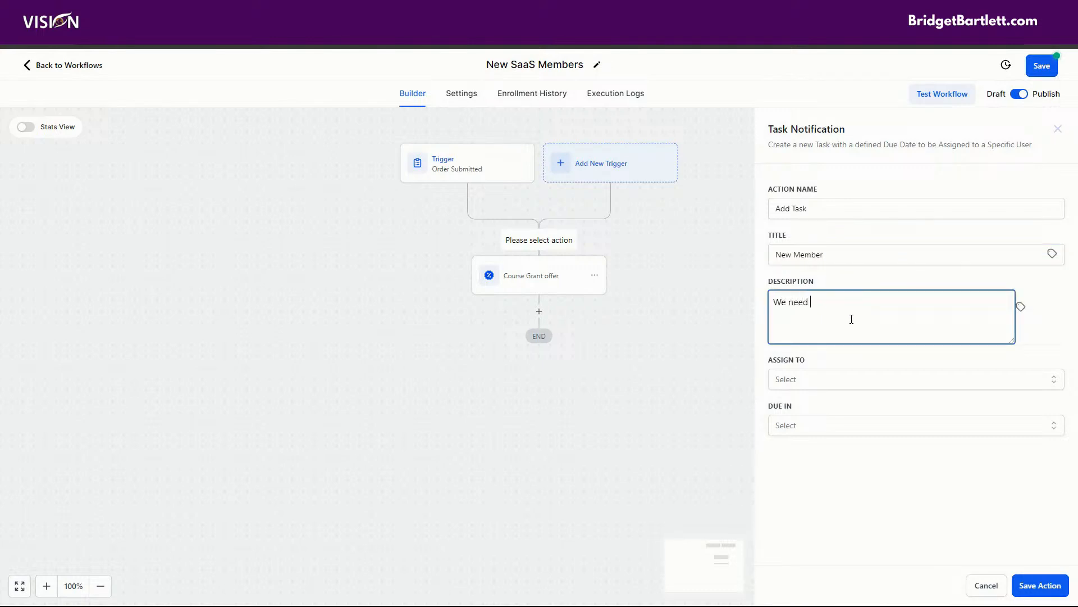
type("5o")
- Assign the task to the Contact's Assigned User, make it due Now, and save the action
left_click(797, 388)
left_click(802, 431)
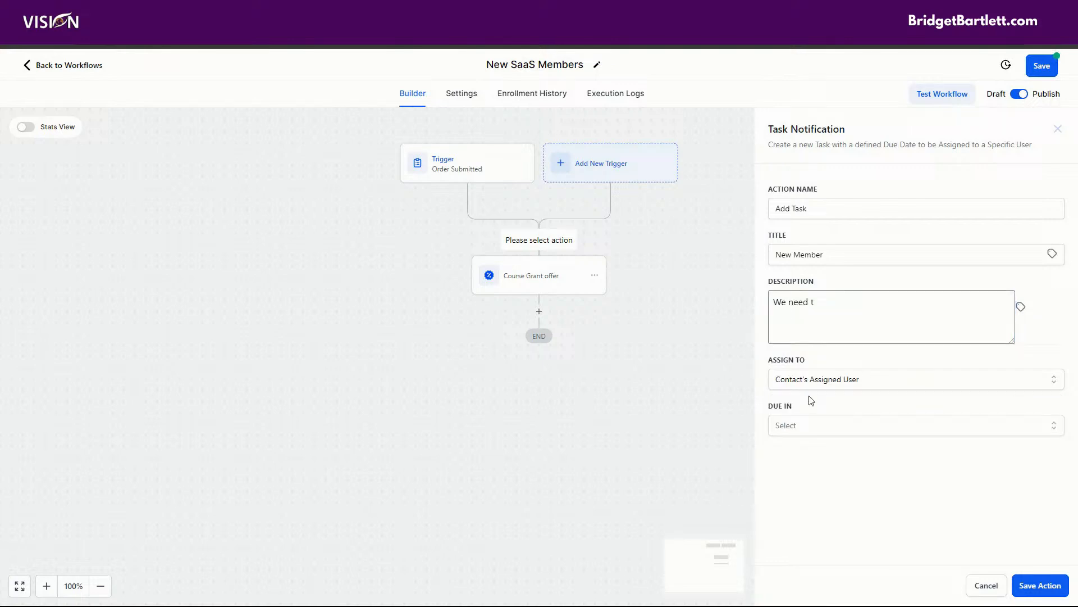
left_click(796, 425)
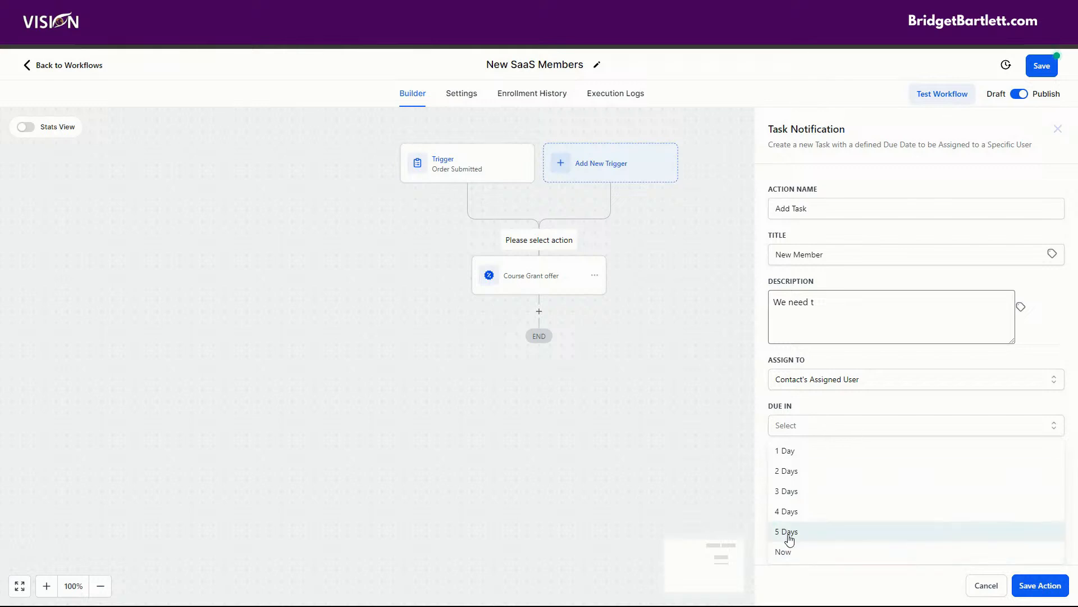
left_click(798, 552)
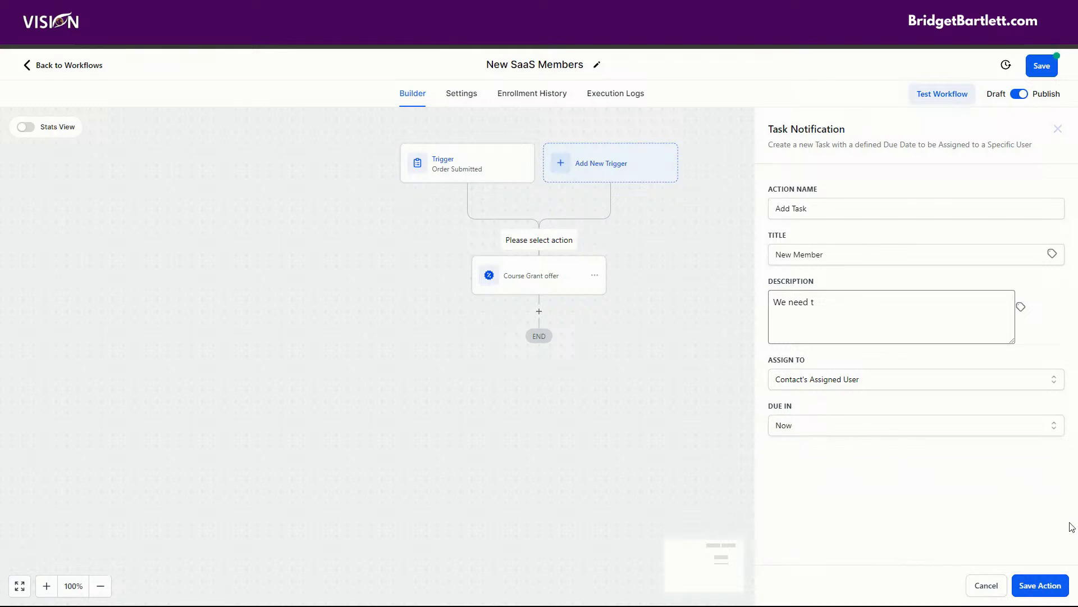
left_click(1036, 596)
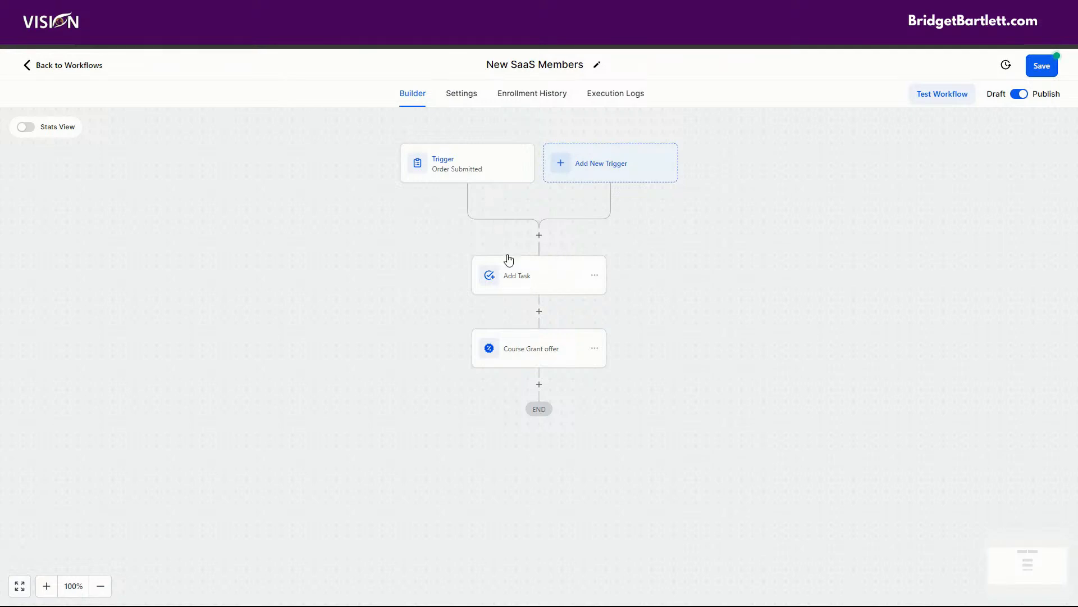
- Check the Course Grant offer action, save it as it is, and save the New SaaS Members workflow
left_click(538, 355)
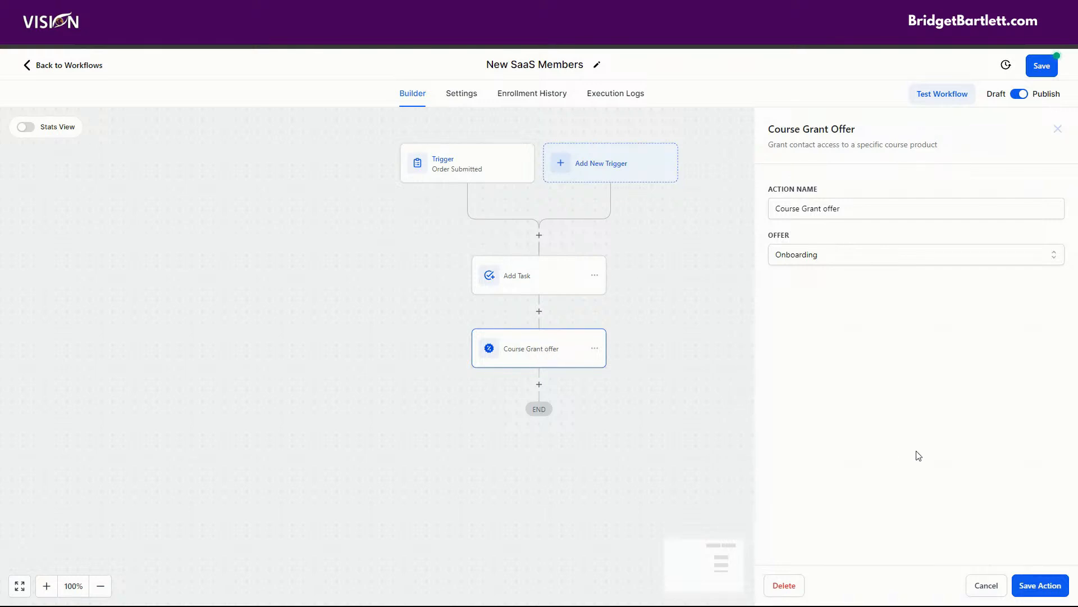
left_click(1030, 587)
left_click(1046, 68)
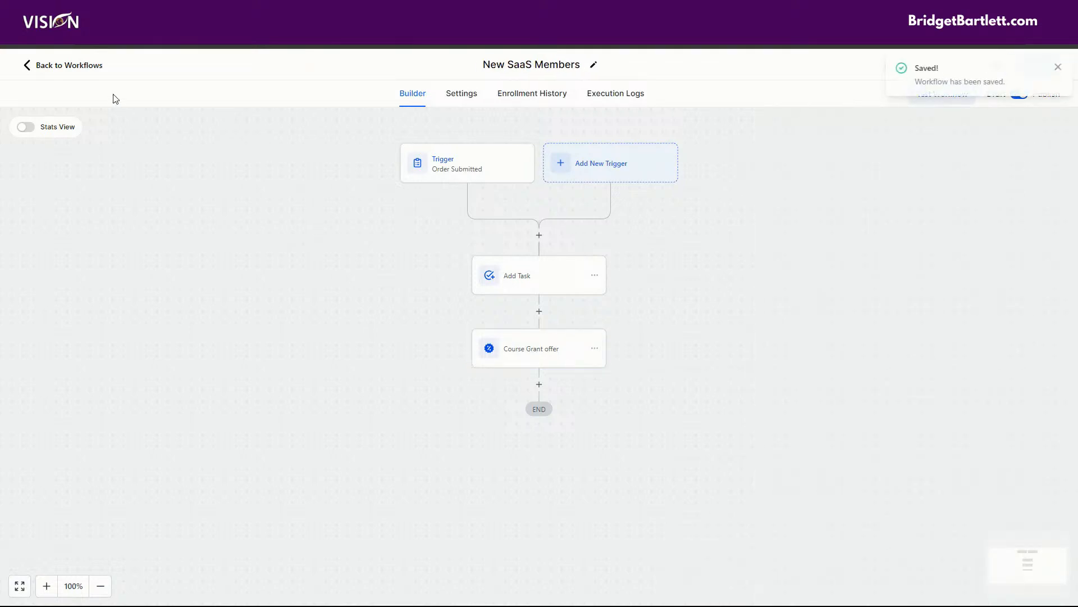
- Open the A.I. Ads Only workflow and examine its trigger's product filter and its contact tag action without changing them
left_click(97, 67)
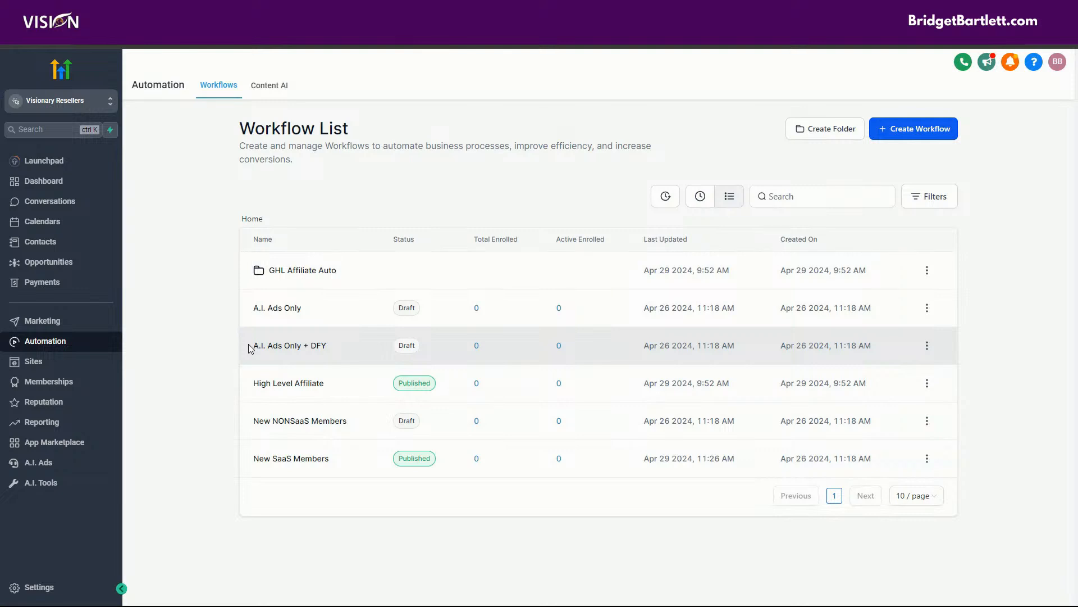
left_click(293, 310)
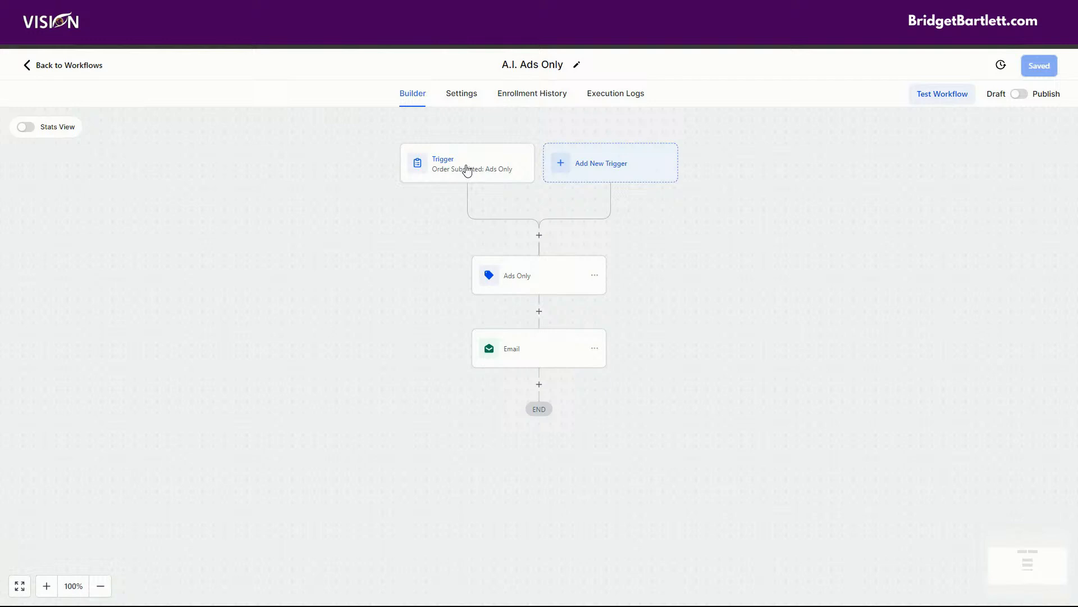
left_click(468, 169)
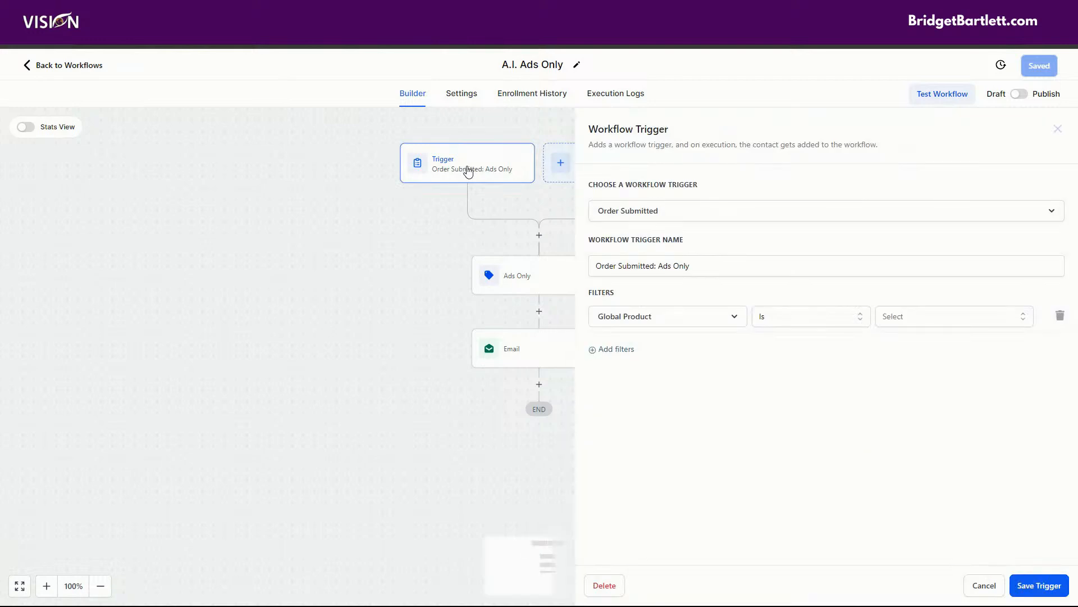
left_click(913, 323)
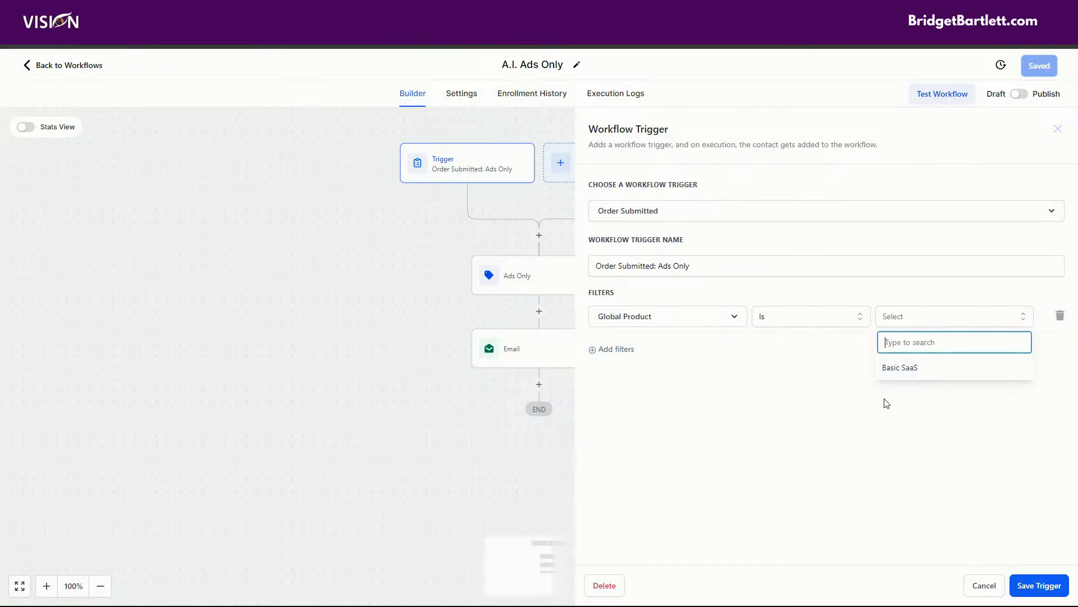
left_click(984, 585)
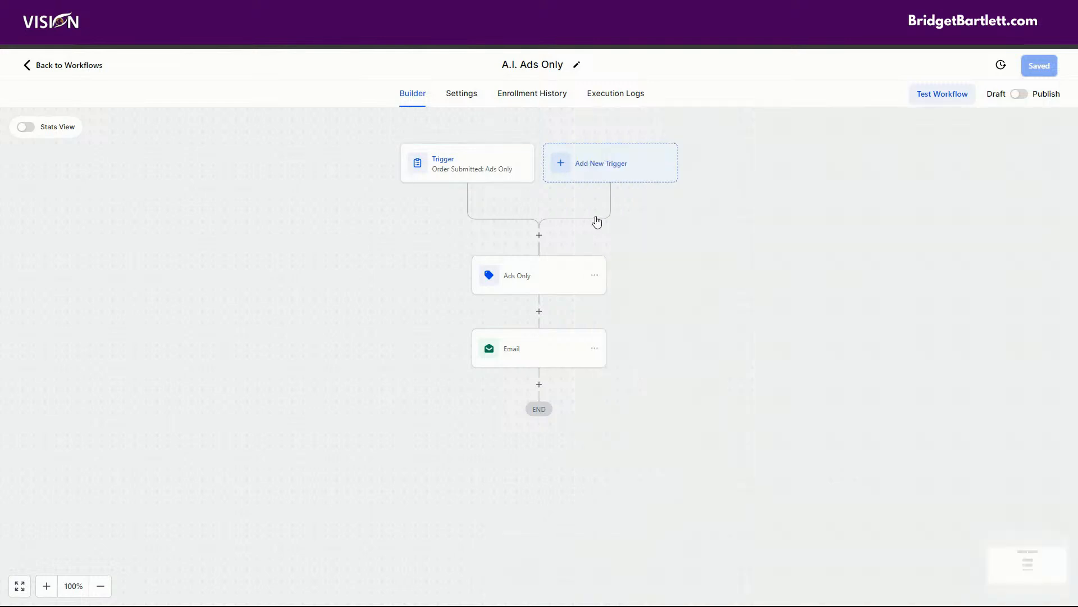
left_click(544, 289)
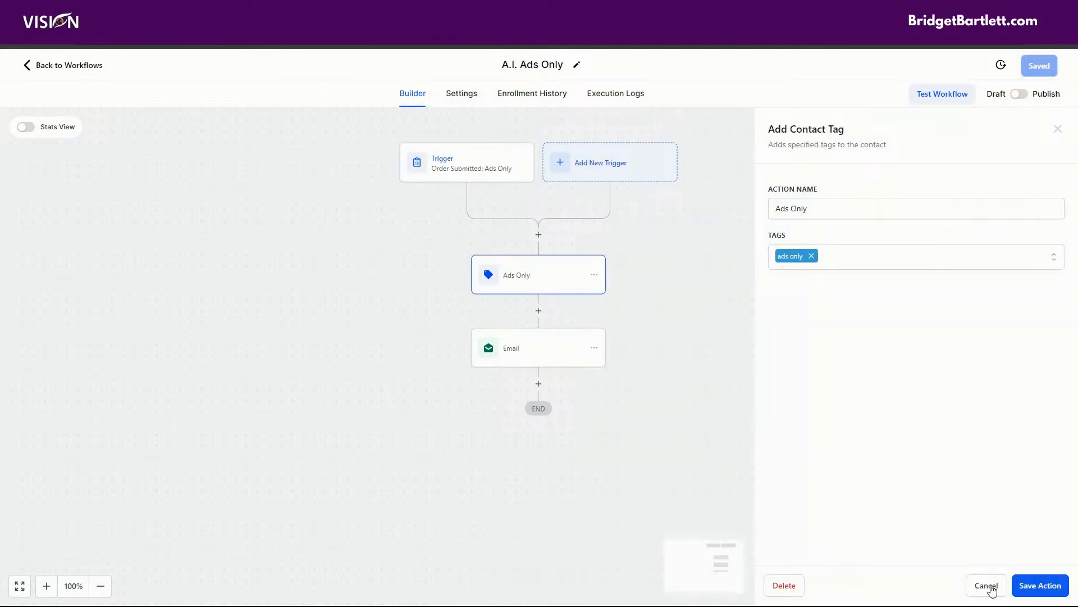
left_click(991, 587)
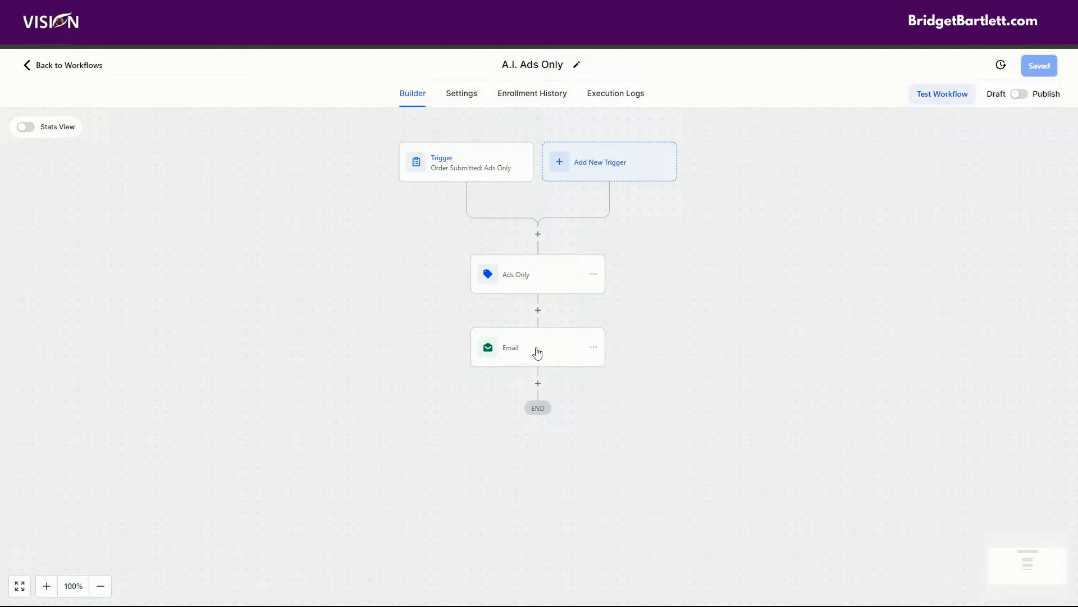
- Examine the welcome email of the A.I. Ads Only workflow, including its client link placeholder, and close it unedited
left_click(537, 352)
scroll(964, 248, "down", 3)
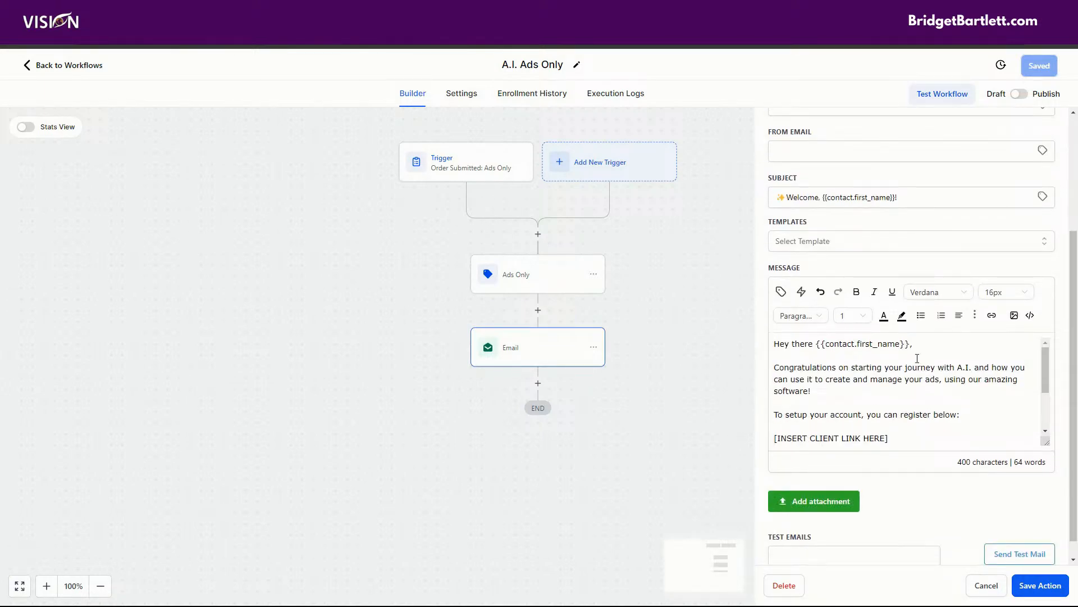
scroll(962, 434, "down", 1)
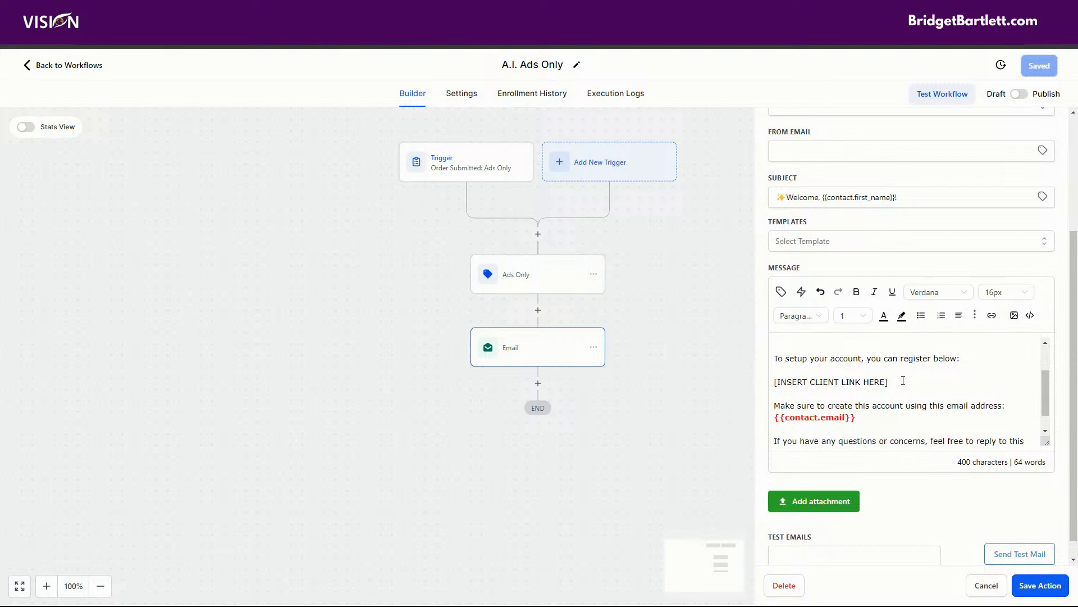
left_click_drag(888, 382, 776, 382)
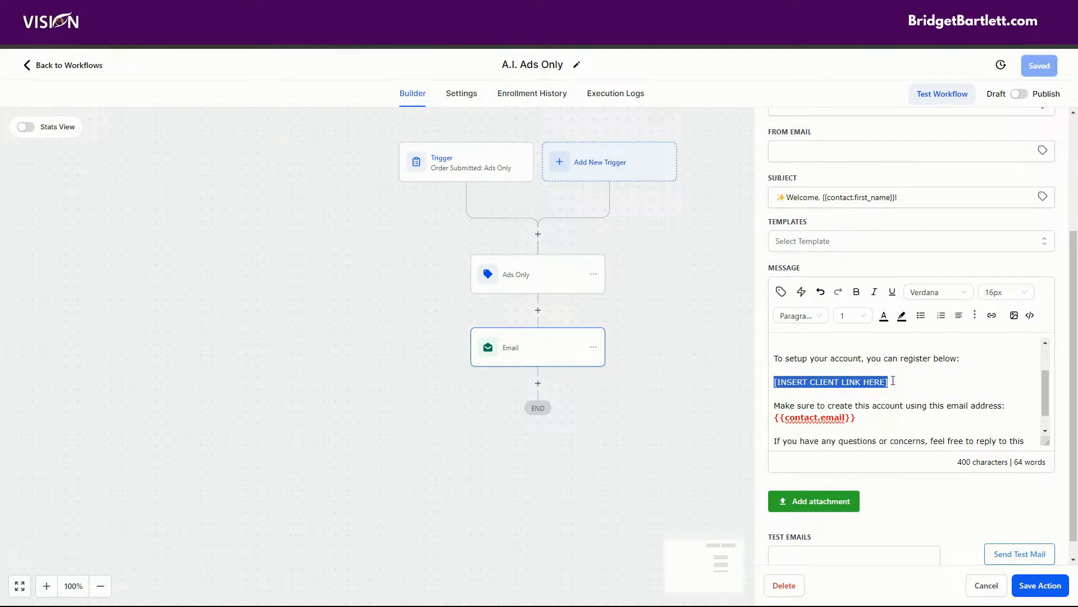
scroll(945, 418, "up", 2)
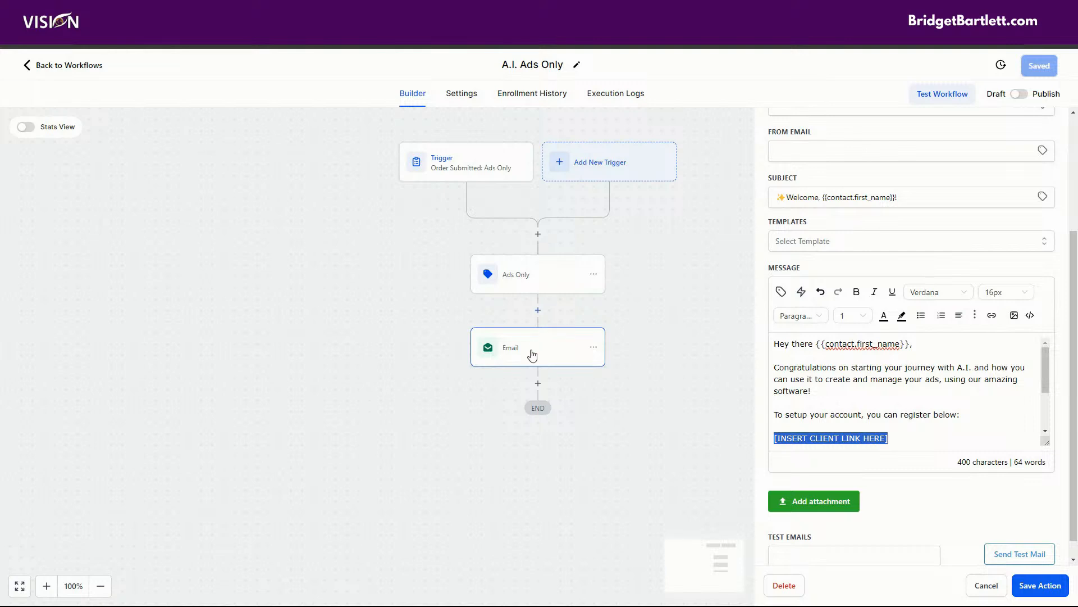
left_click(983, 590)
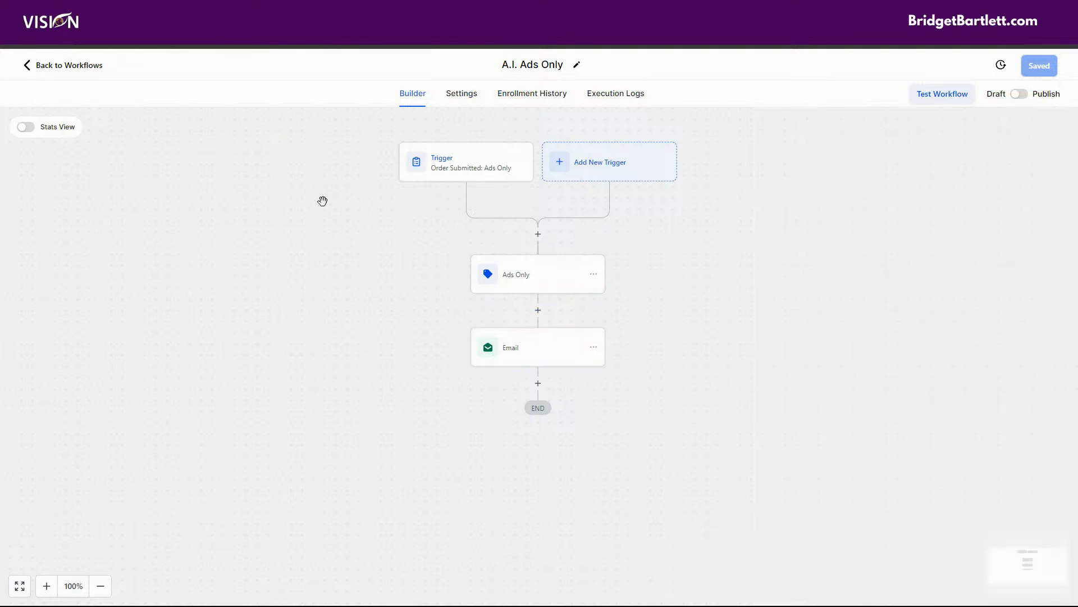
- Open the A.I. Ads Only + DFY workflow and look over its trigger's product filter choices without selecting one
left_click(88, 68)
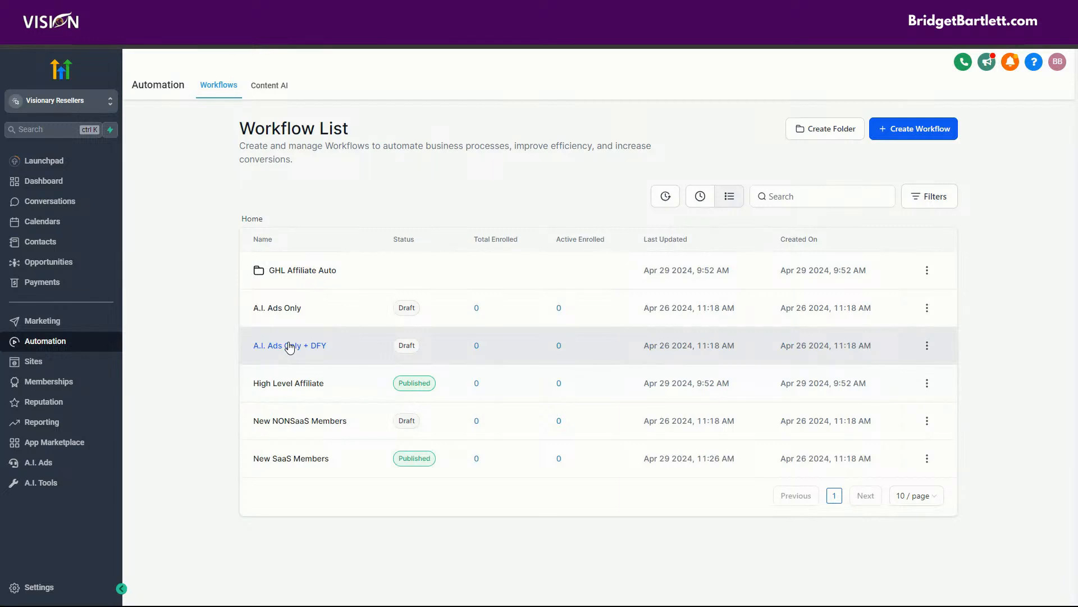
left_click(290, 346)
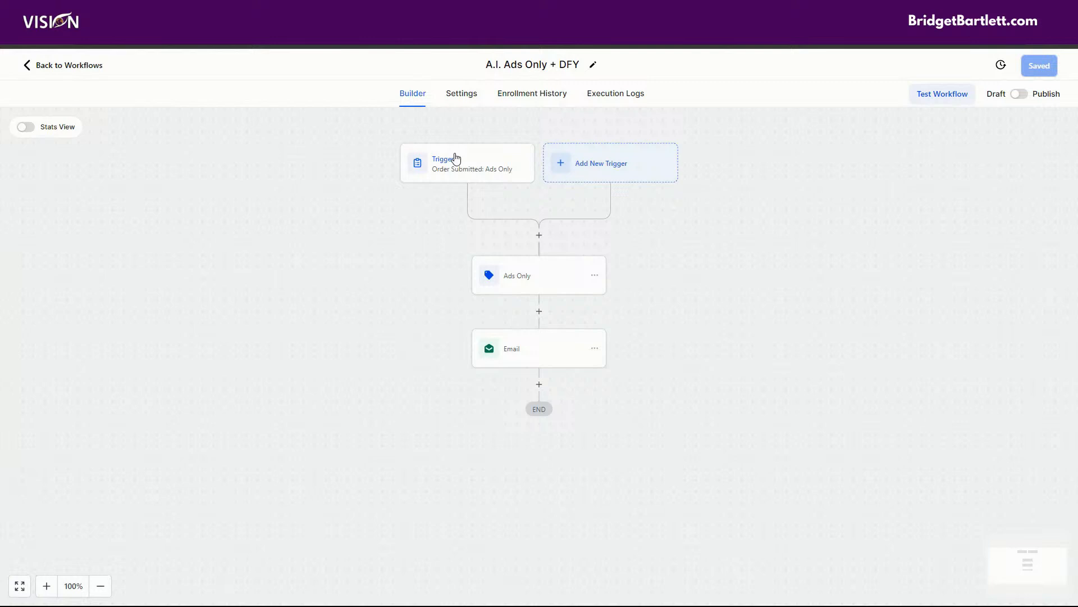
left_click(455, 159)
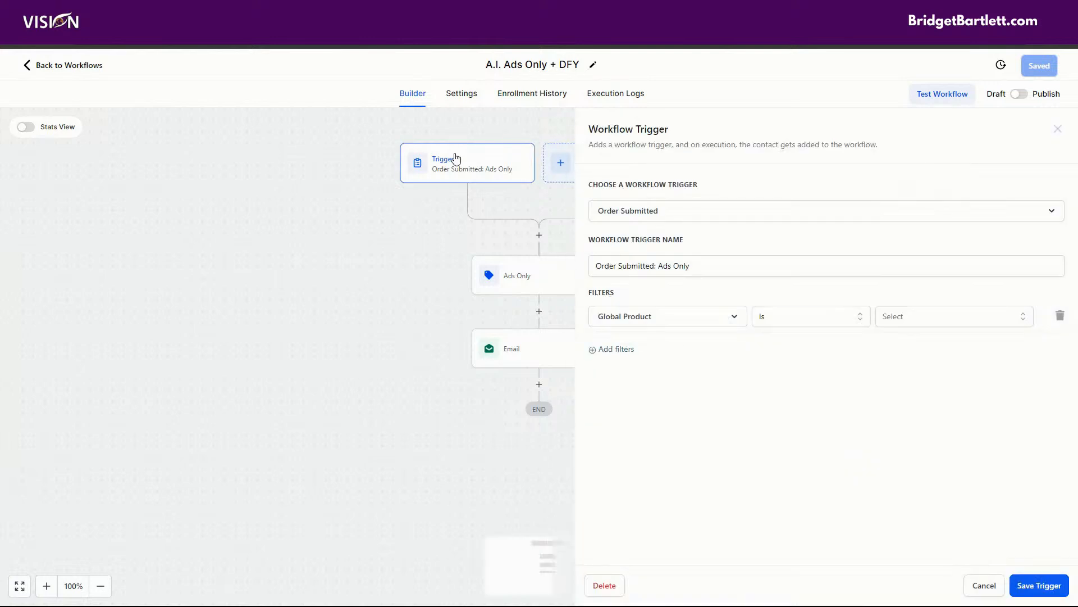
left_click(893, 318)
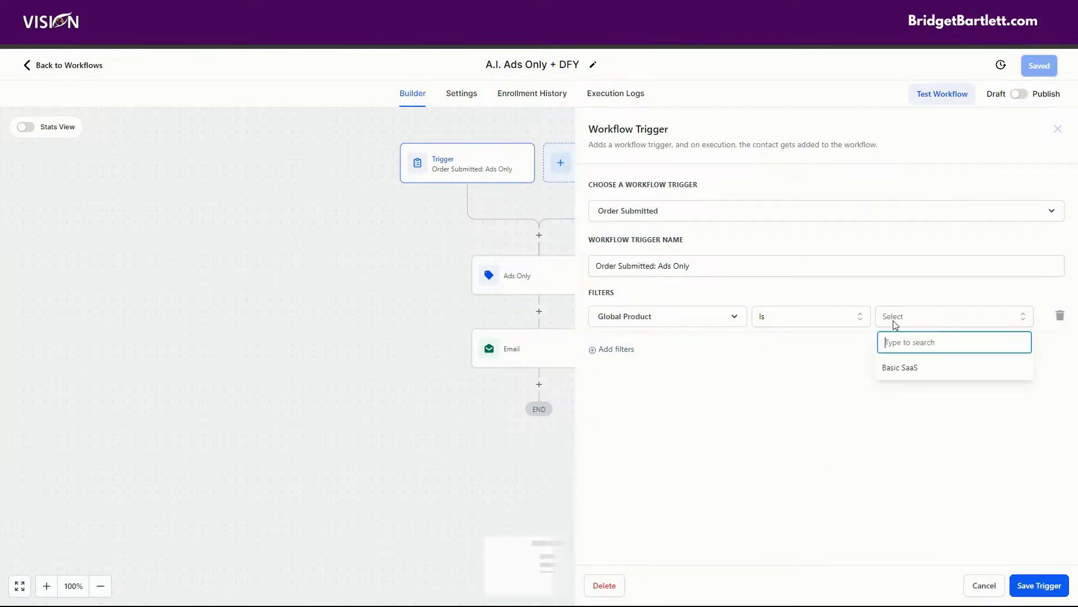
left_click(991, 594)
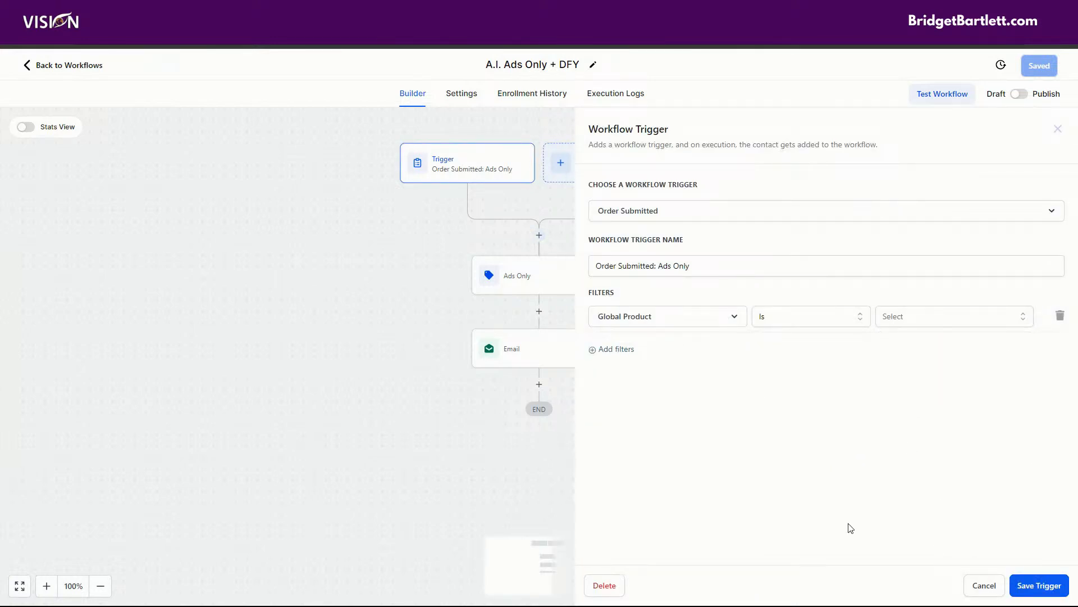
left_click(984, 585)
- Rename the contact tag action of the A.I. Ads Only + DFY workflow as "Ads + DFY" and save the action
left_click(527, 281)
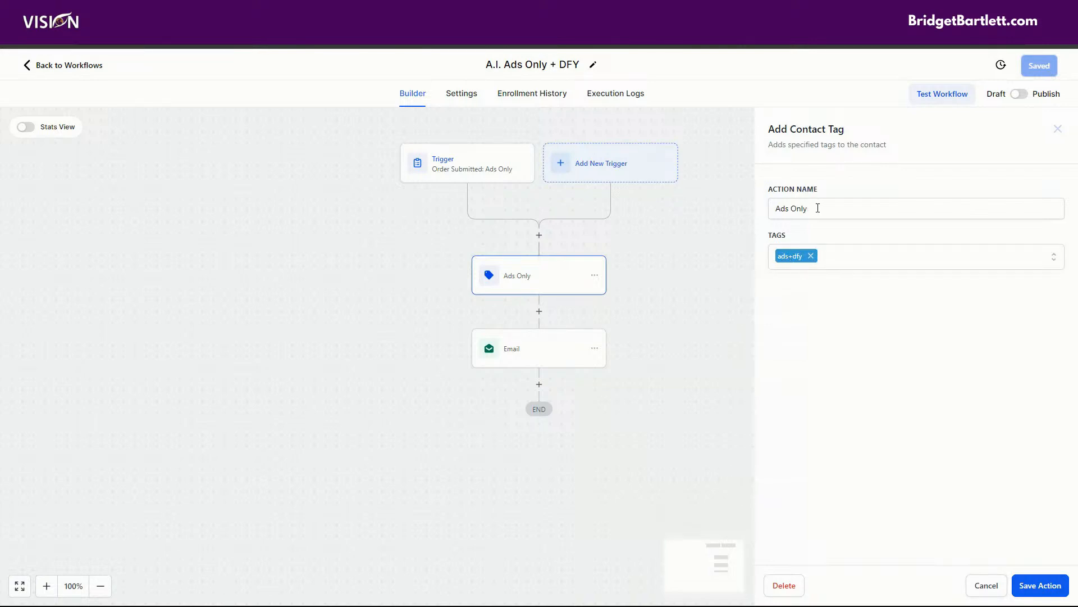
double_click(796, 209)
type("+ DFY")
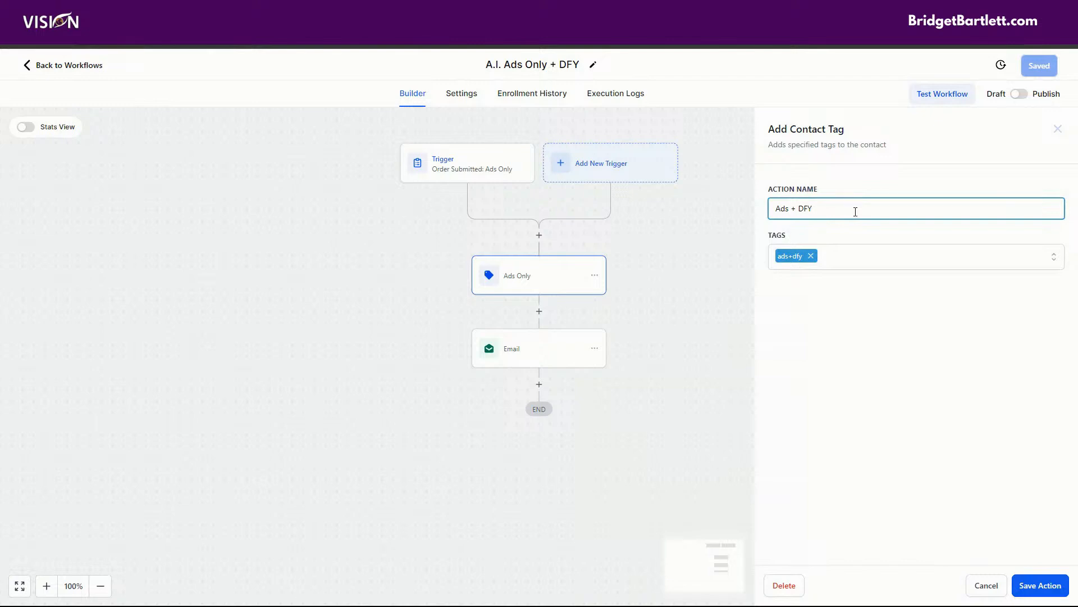
left_click(1040, 585)
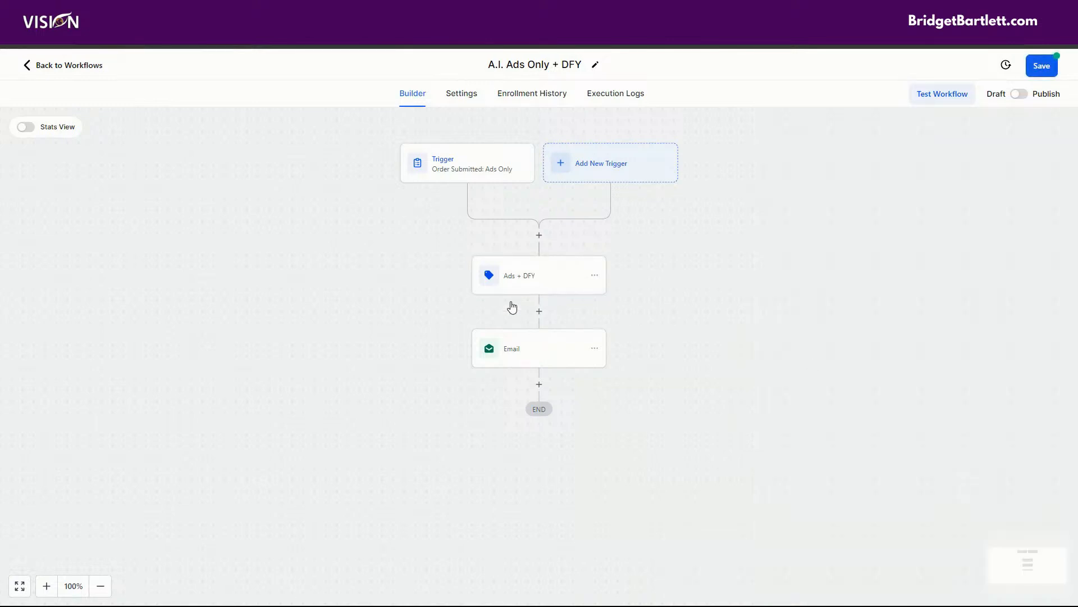
- Examine the welcome email of the A.I. Ads Only + DFY workflow, including its client link placeholder, and close it unedited
left_click(542, 348)
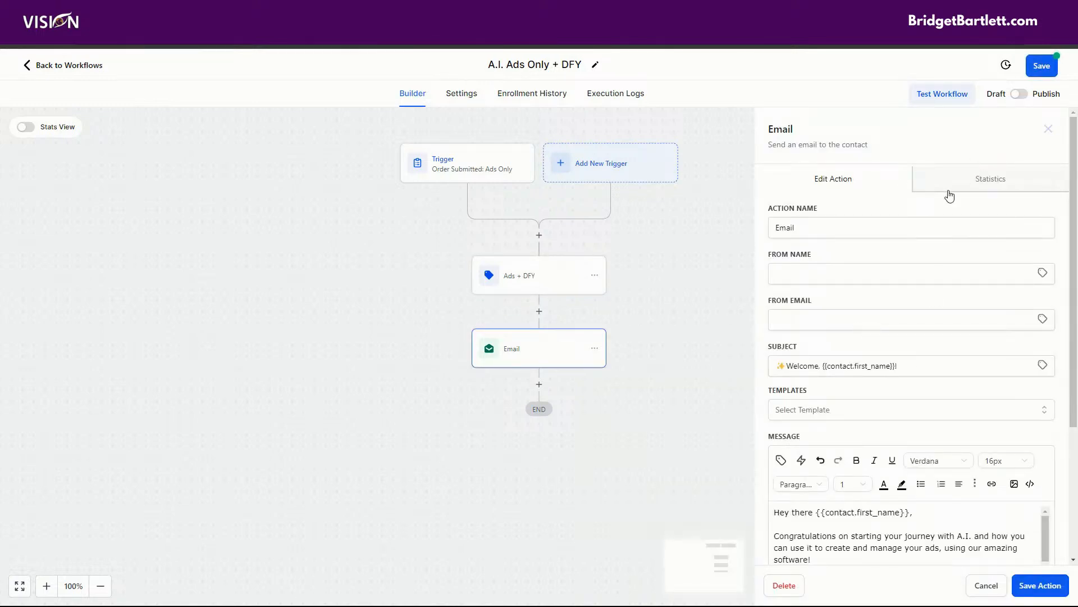
scroll(914, 225, "down", 3)
scroll(947, 266, "down", 2)
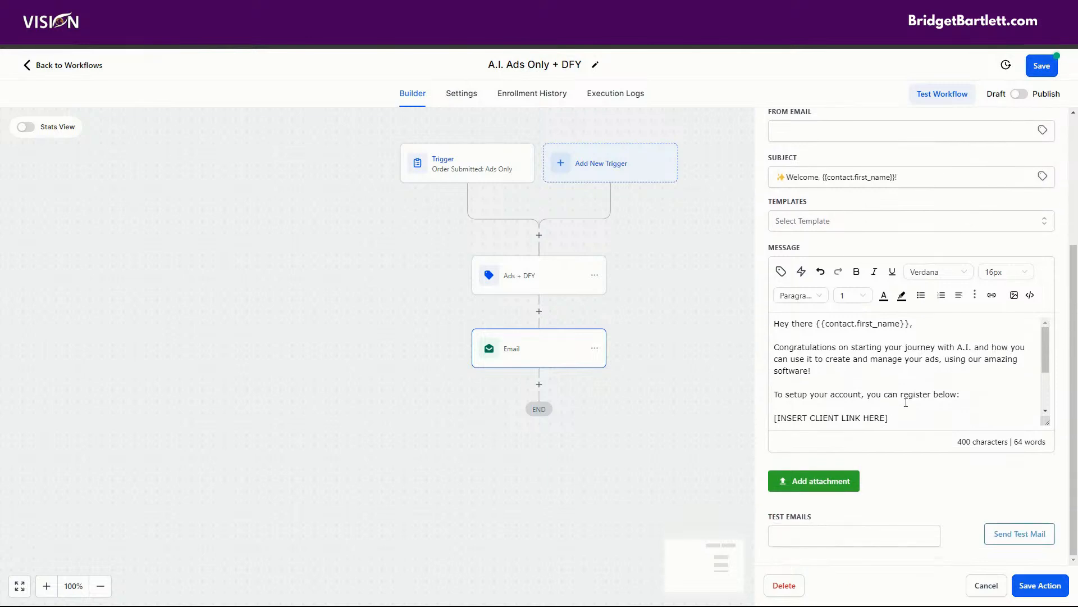
scroll(893, 365, "down", 3)
scroll(890, 367, "up", 3)
left_click_drag(887, 418, 750, 340)
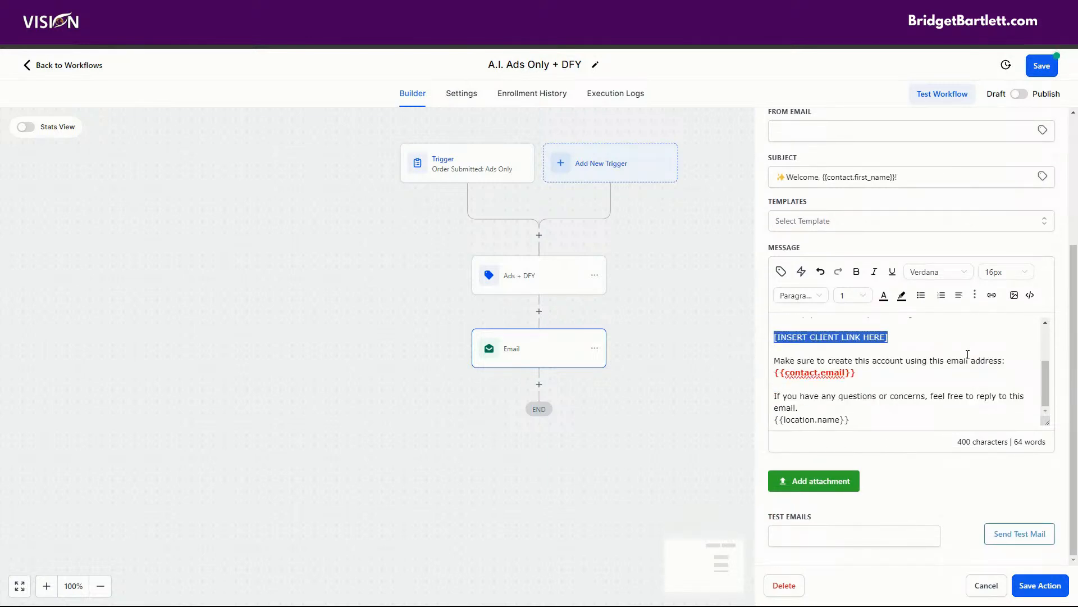
scroll(938, 397, "up", 3)
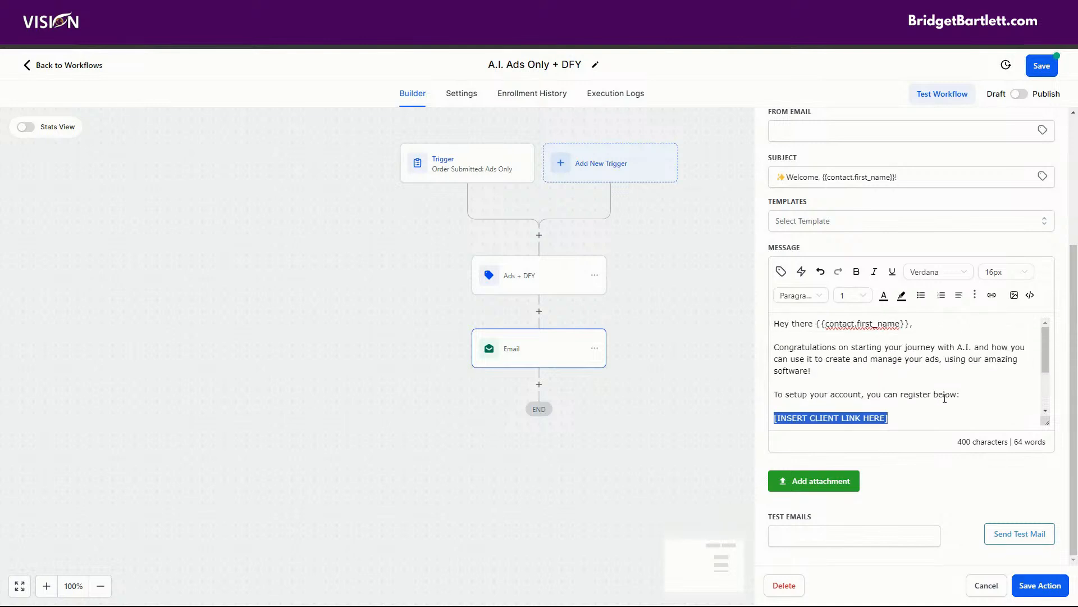
left_click(987, 585)
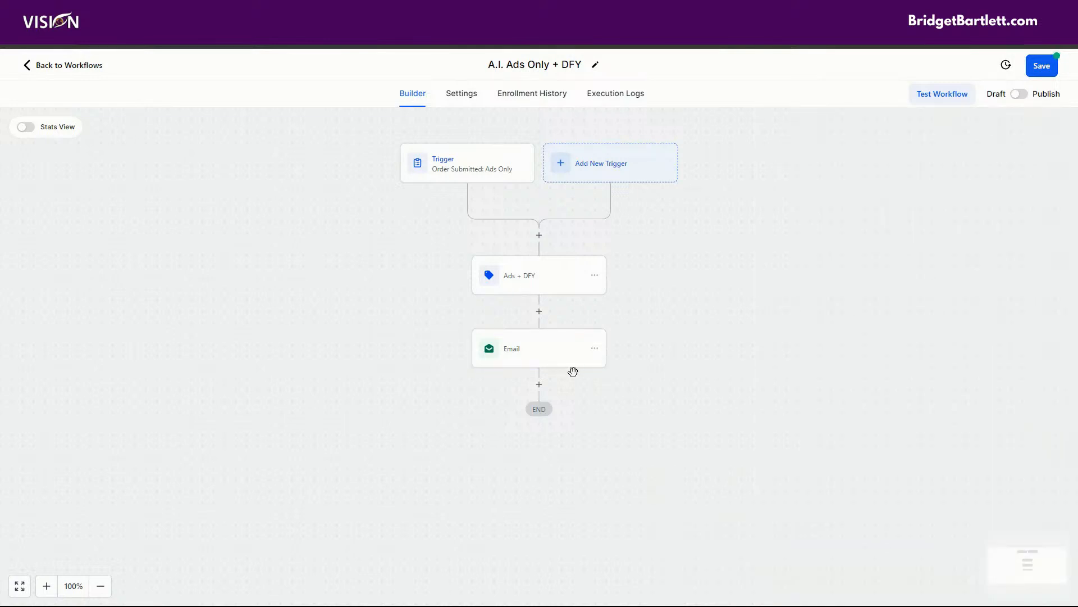
- Look at where a further action could follow the email, save the workflow without adding one, and return to the workflow list
left_click(539, 386)
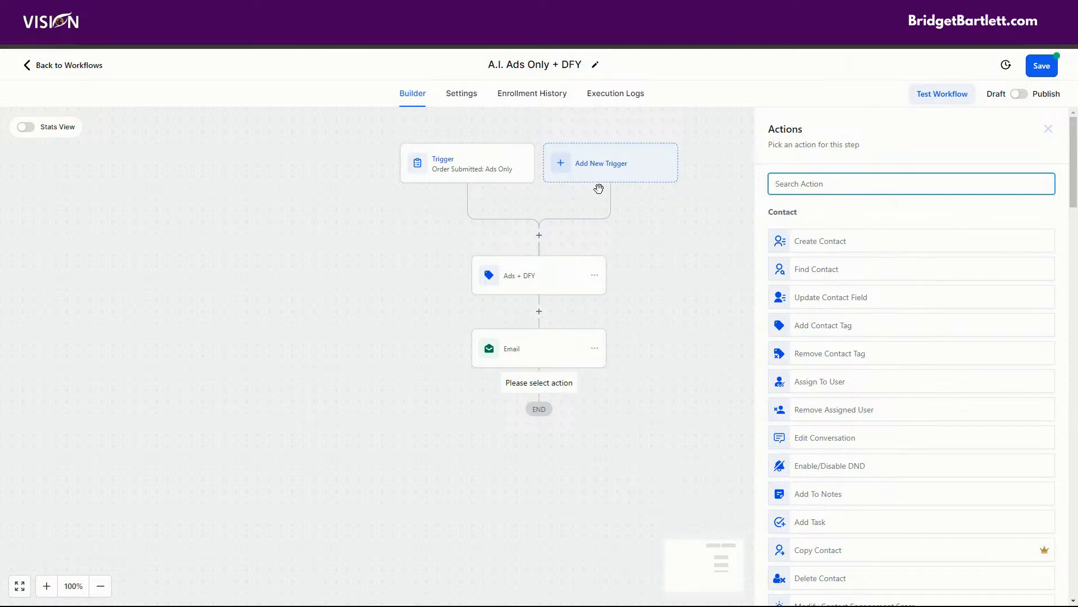
left_click(1043, 67)
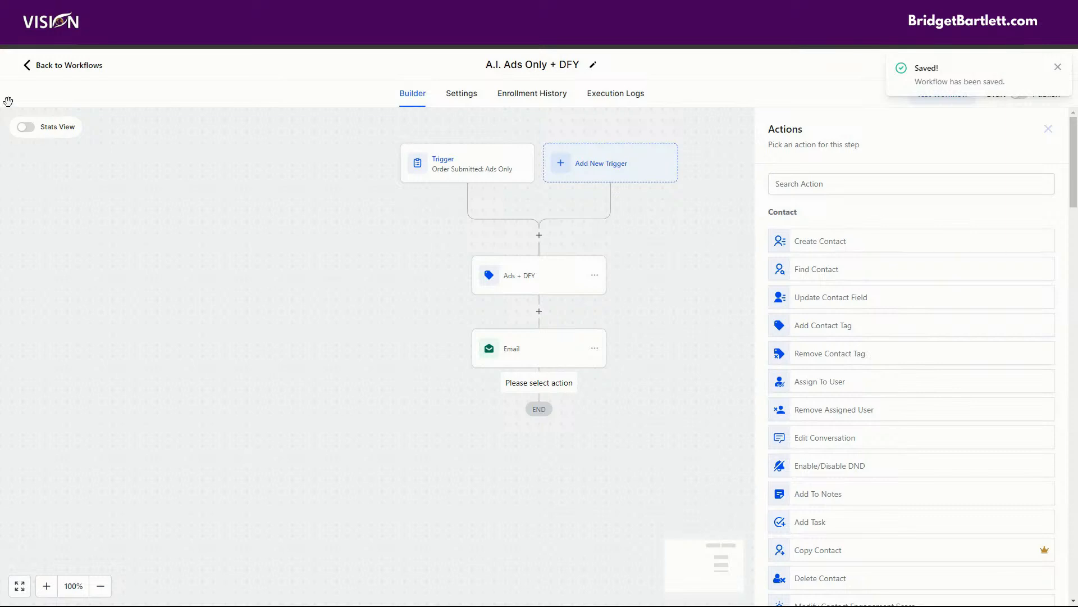
left_click(99, 66)
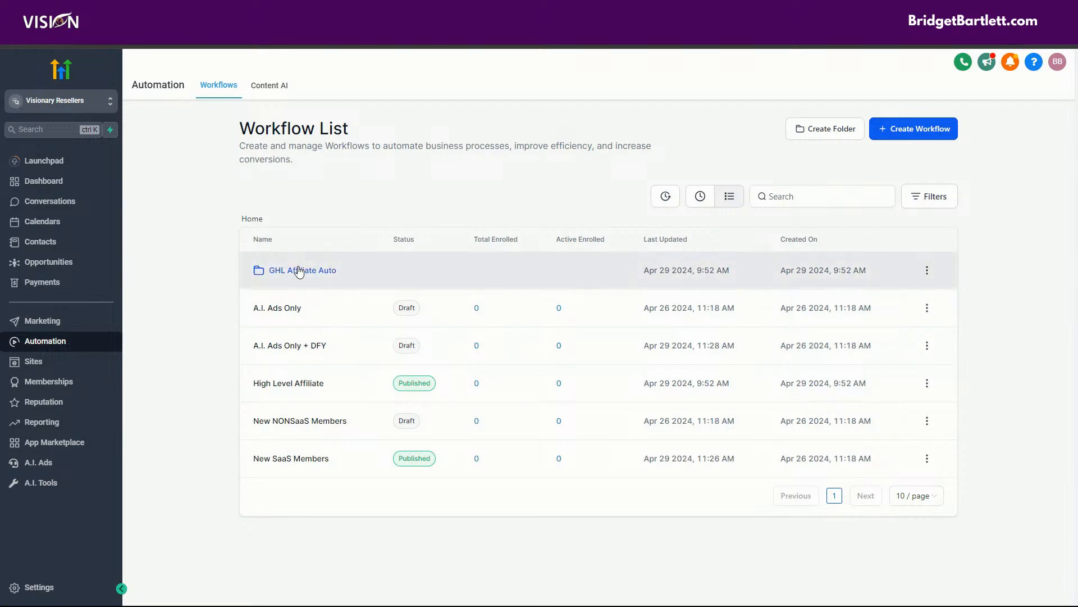
- Open the New NONSaaS Members workflow, review its trigger, Course Grant offer and Add Task action without changes, and return to the workflow list
left_click(290, 426)
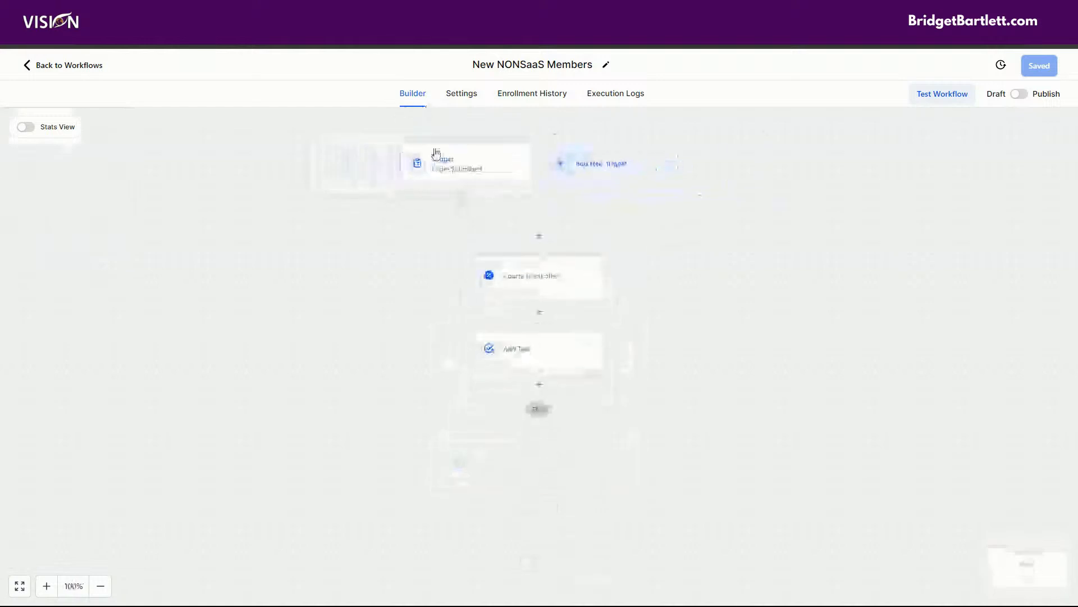
left_click(462, 173)
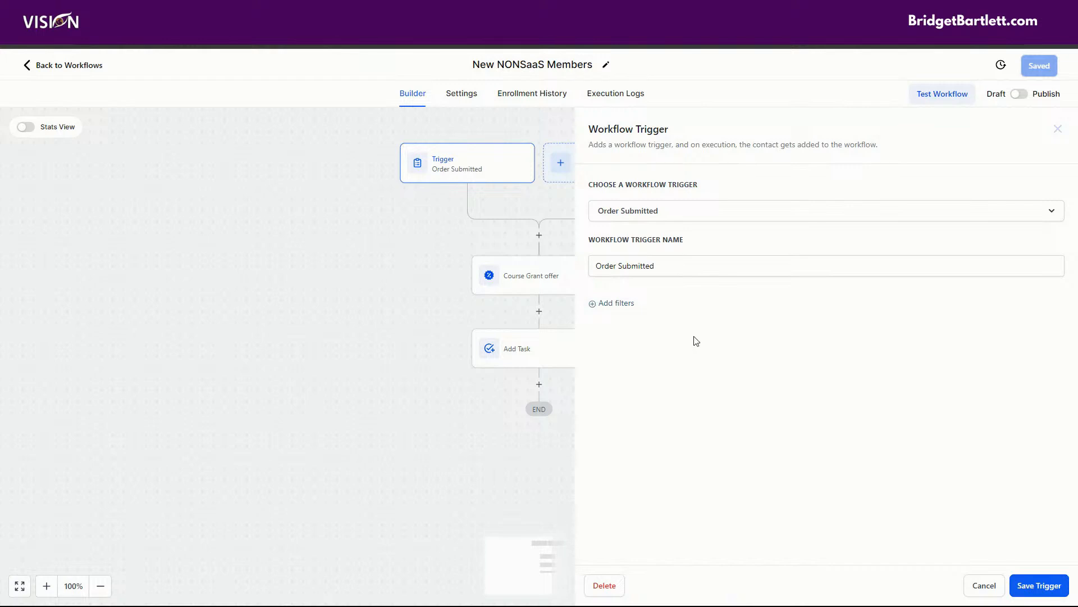
left_click(984, 584)
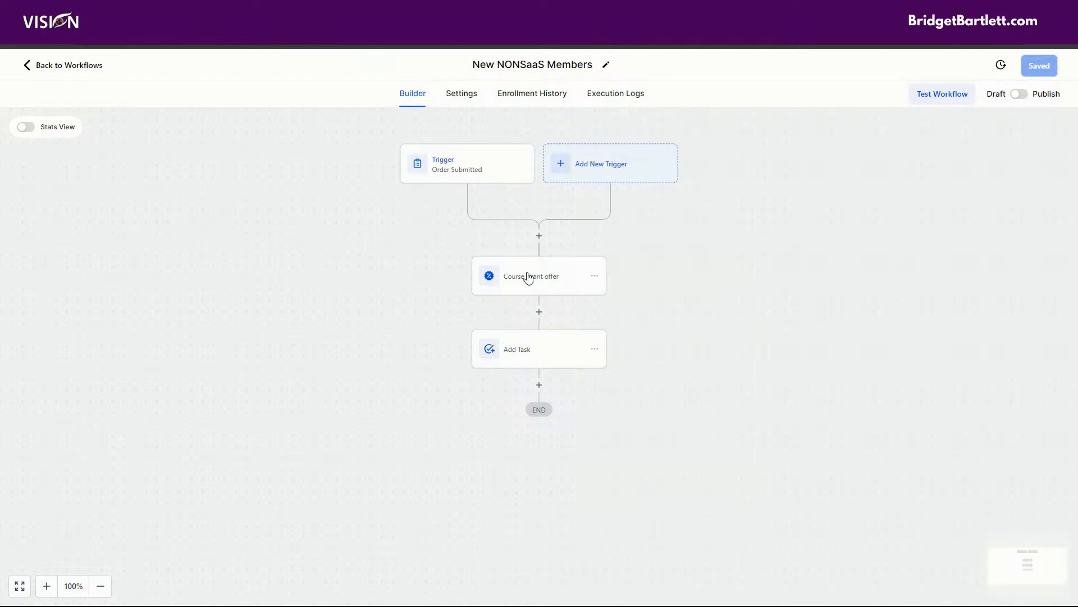
left_click(528, 276)
left_click(985, 586)
left_click(539, 360)
left_click(985, 585)
left_click(94, 68)
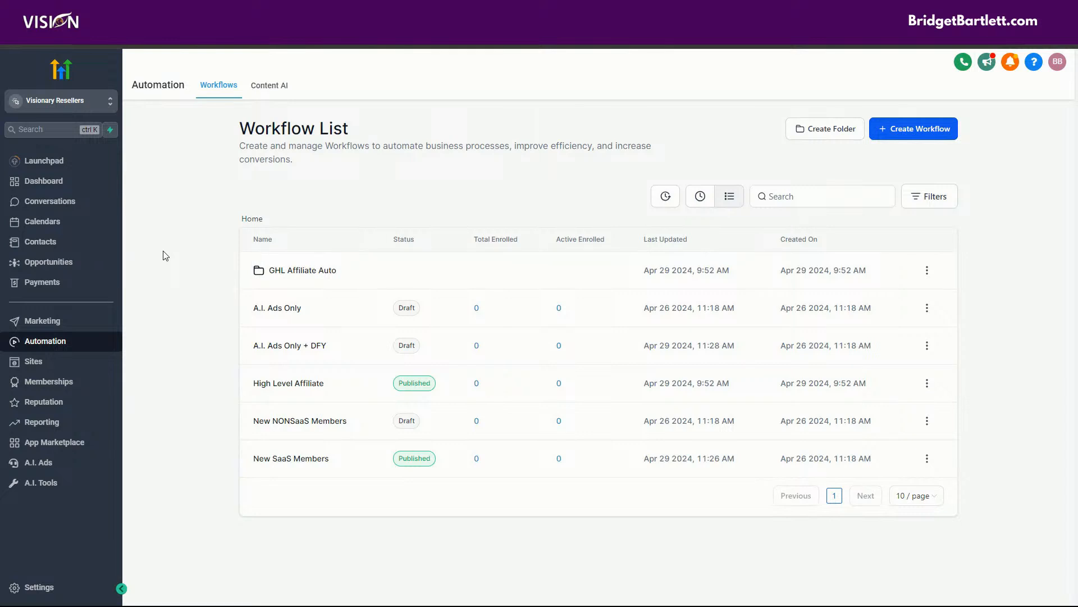
- Go to the sub-account's funnels and open the SaaS + A.I. Ads funnel
left_click(31, 586)
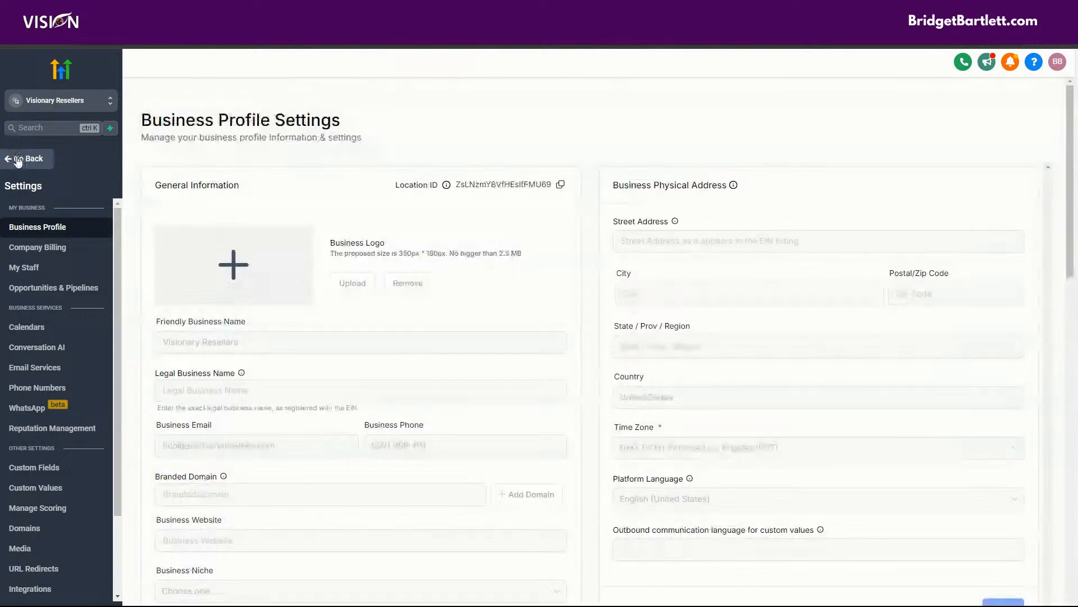
left_click(18, 157)
left_click(51, 361)
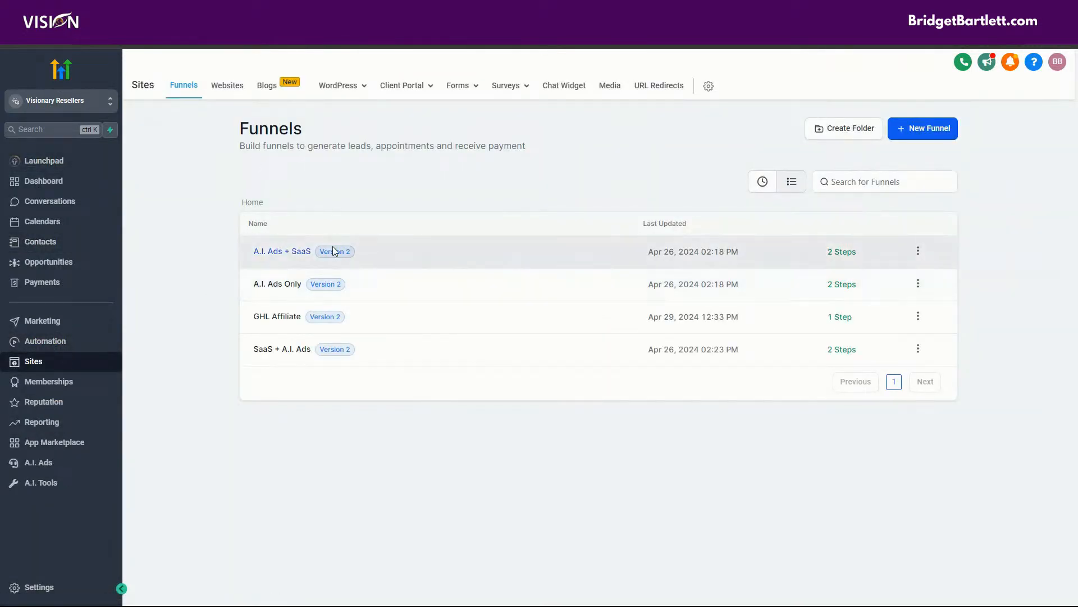
left_click(271, 349)
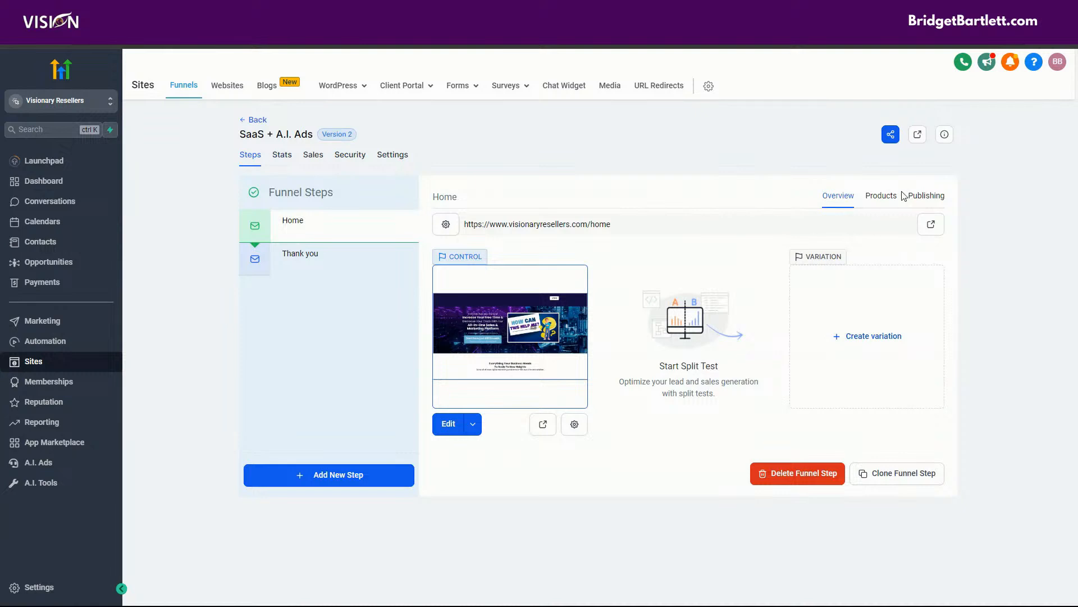
- Add the Basic SaaS product with the price "Basic SaaS @ 97" to the funnel's Home step and save it
left_click(886, 199)
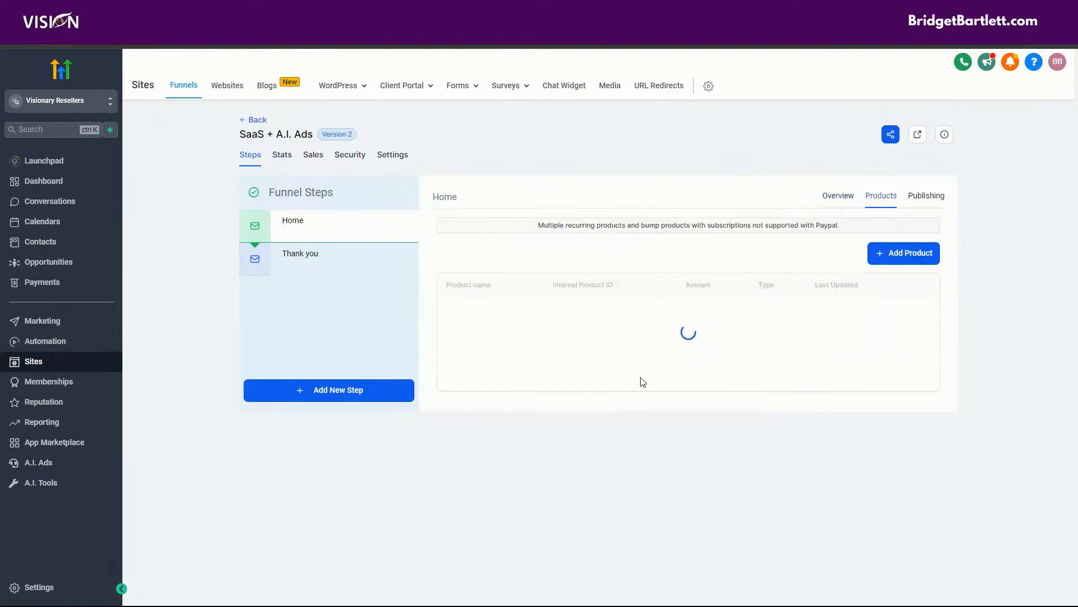
left_click(901, 254)
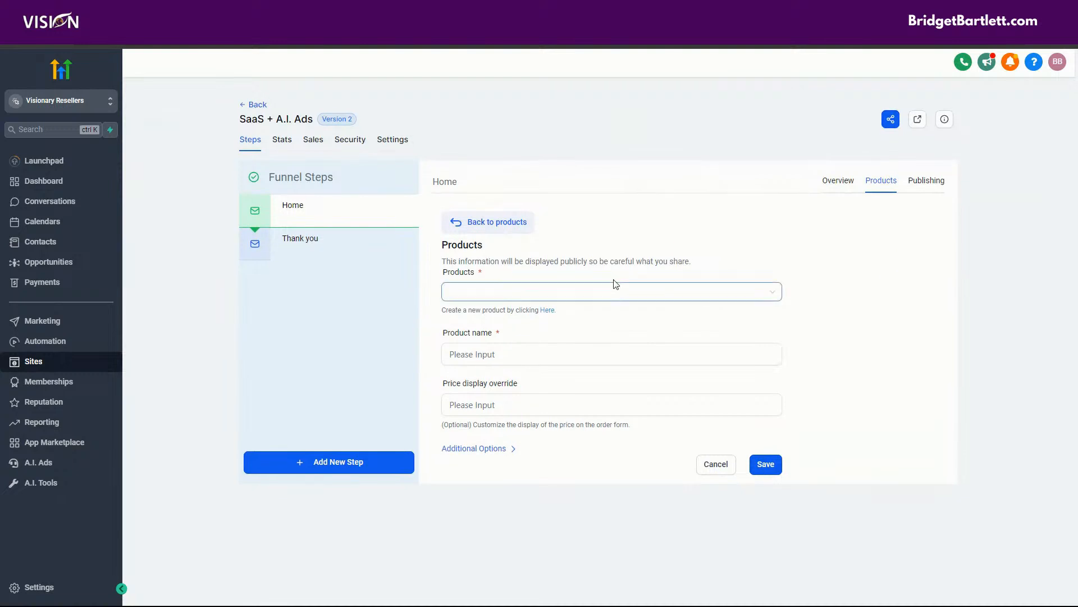
left_click(599, 292)
left_click(498, 316)
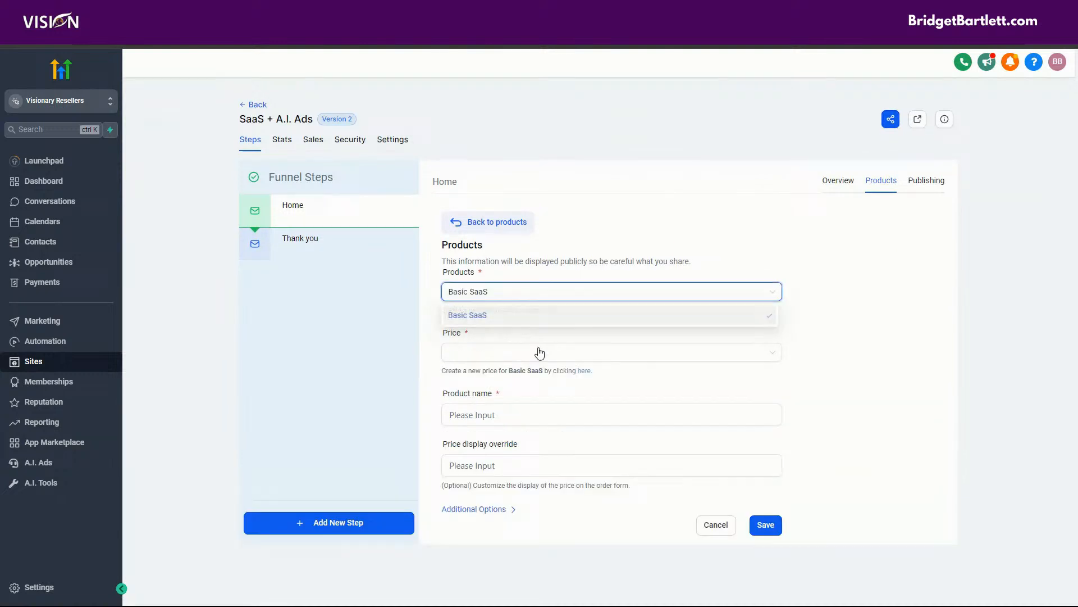
left_click(499, 353)
left_click(505, 382)
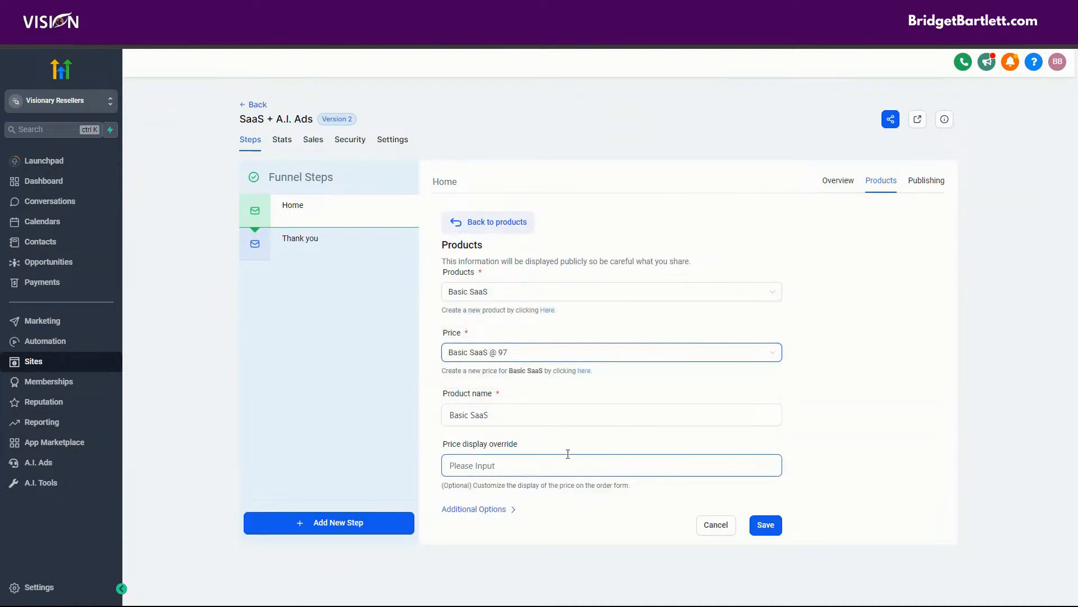
left_click(765, 527)
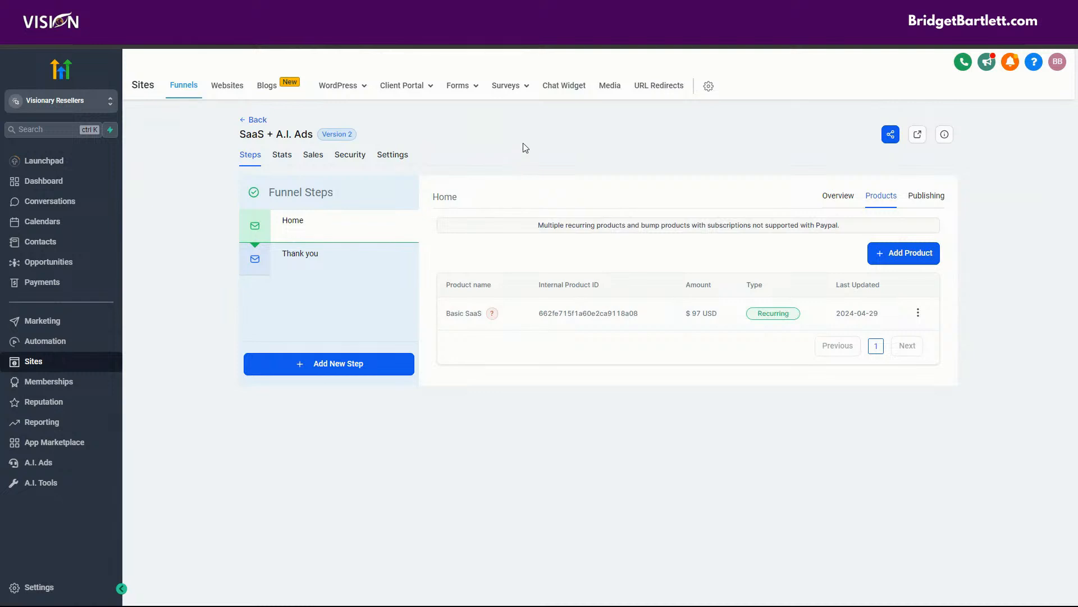
- Discard a blank second product entry, check the domain in the SaaS + A.I. Ads funnel's settings, and return to the funnel list
left_click(907, 254)
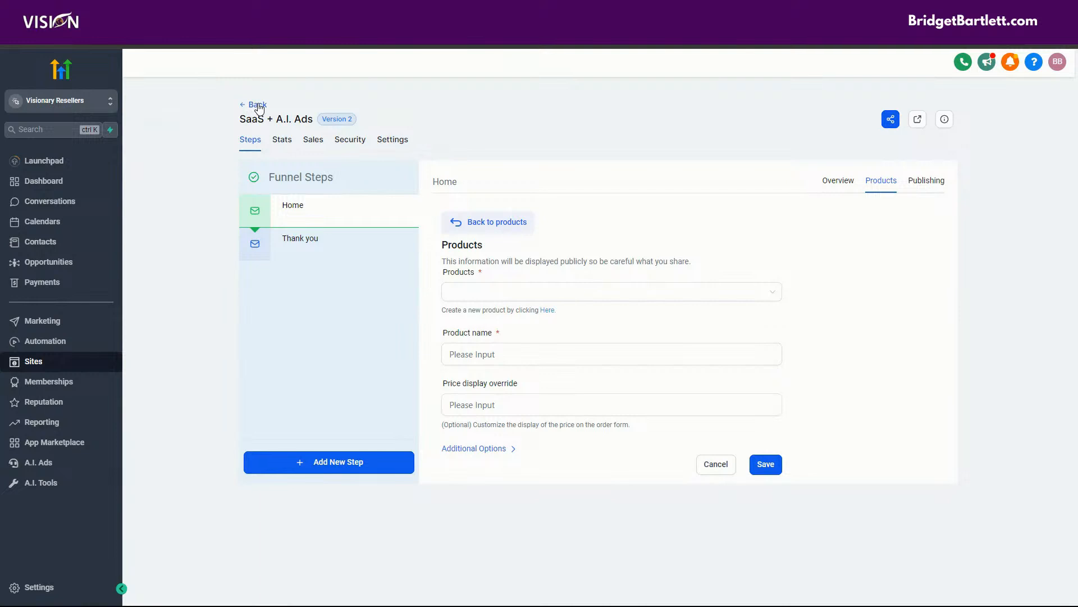
left_click(402, 141)
left_click(459, 241)
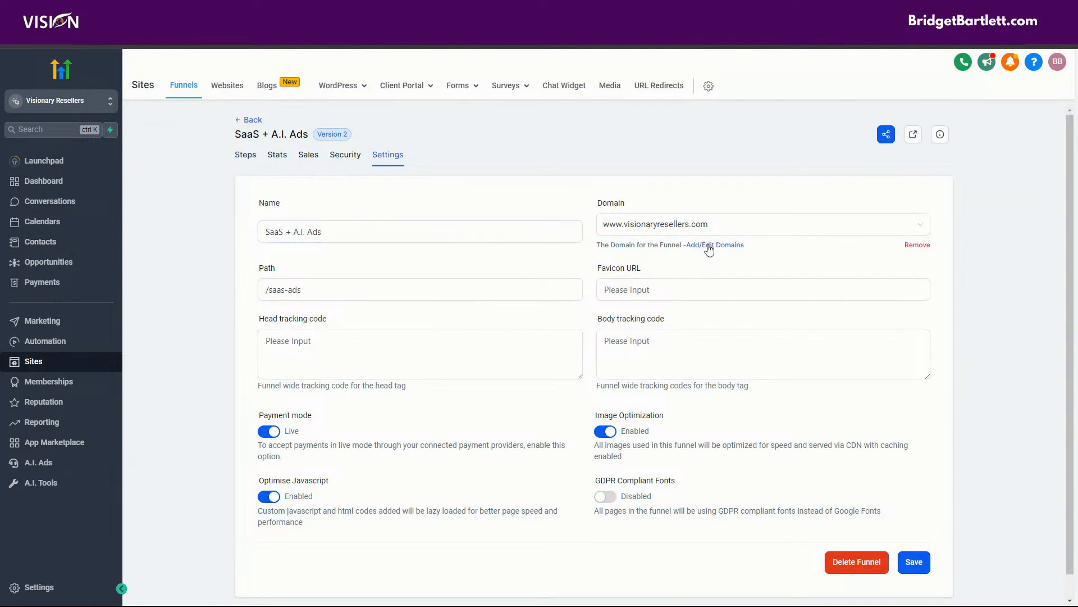
left_click(247, 122)
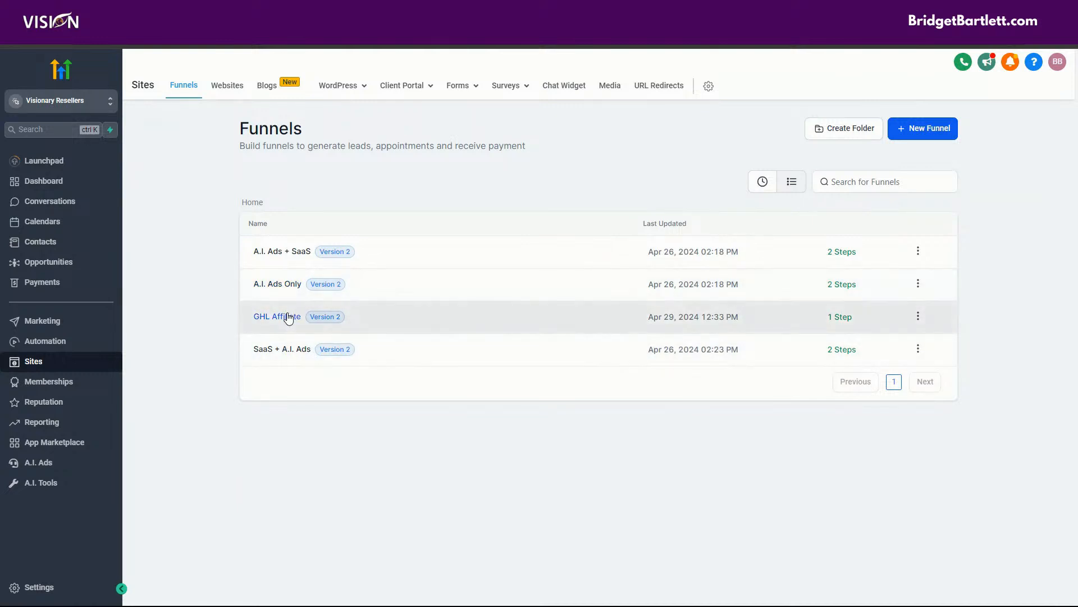
- Open the settings of the A.I. Ads Only funnel and go from there to the domain management page
left_click(286, 283)
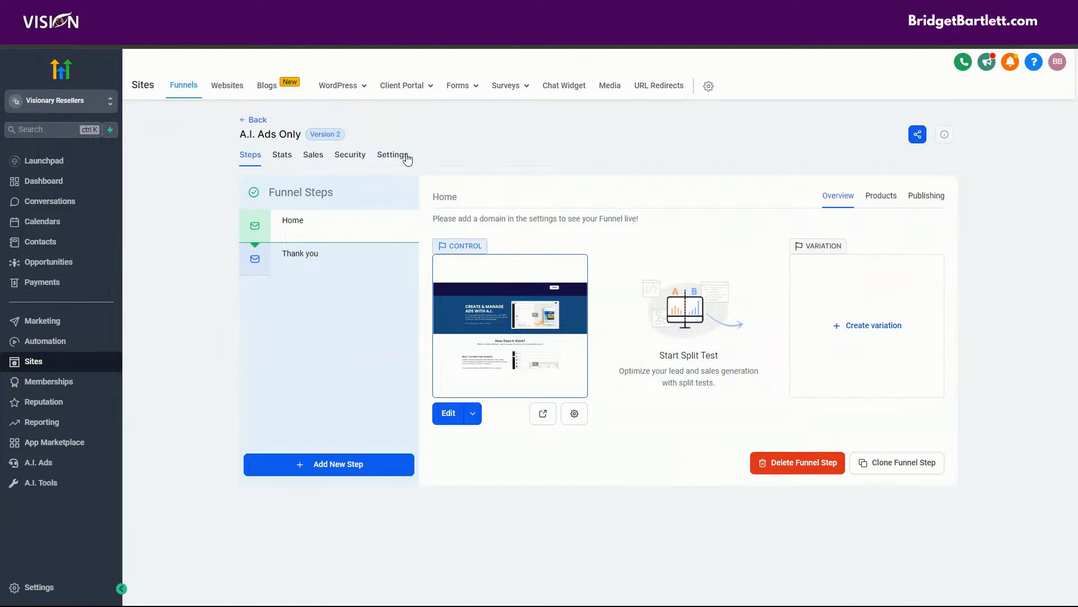
left_click(402, 159)
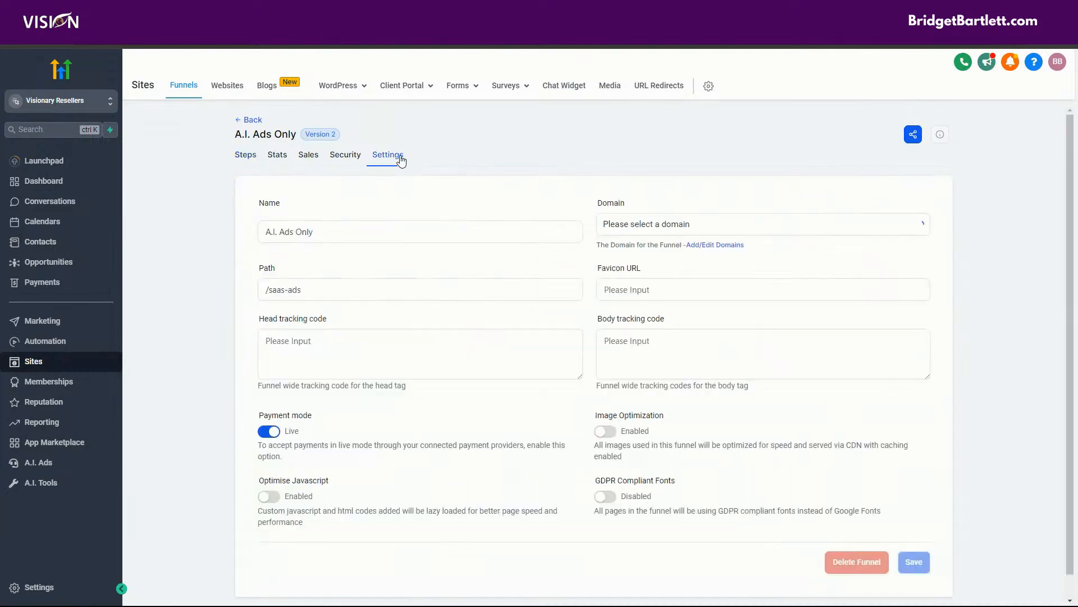
left_click(705, 246)
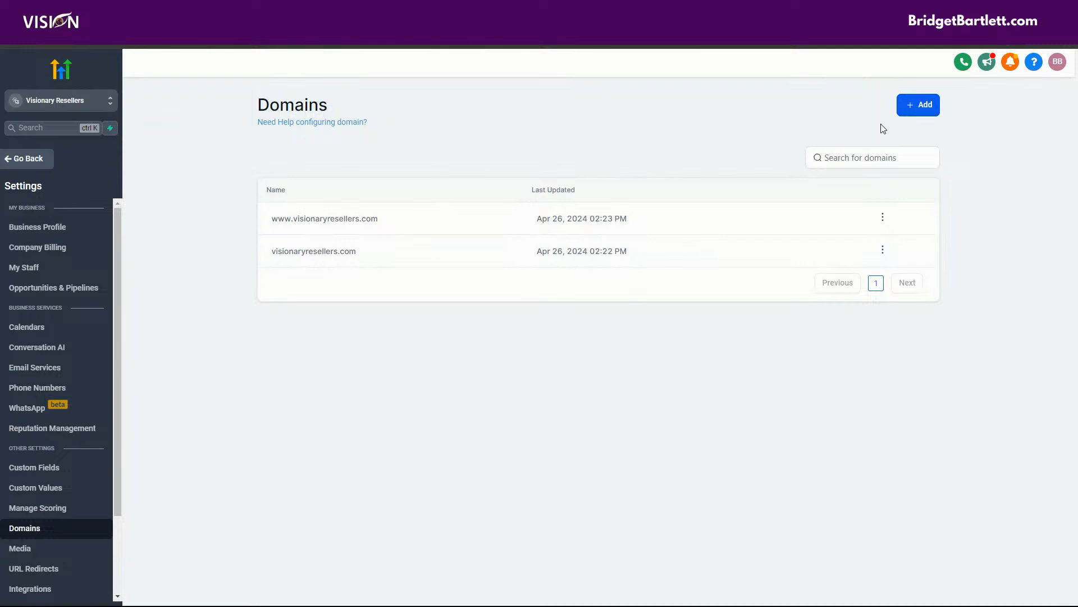
- Enter ai.visionaryresellers.com as a new domain to connect and proceed to its authorization at Cloudflare
left_click(909, 104)
left_click(470, 342)
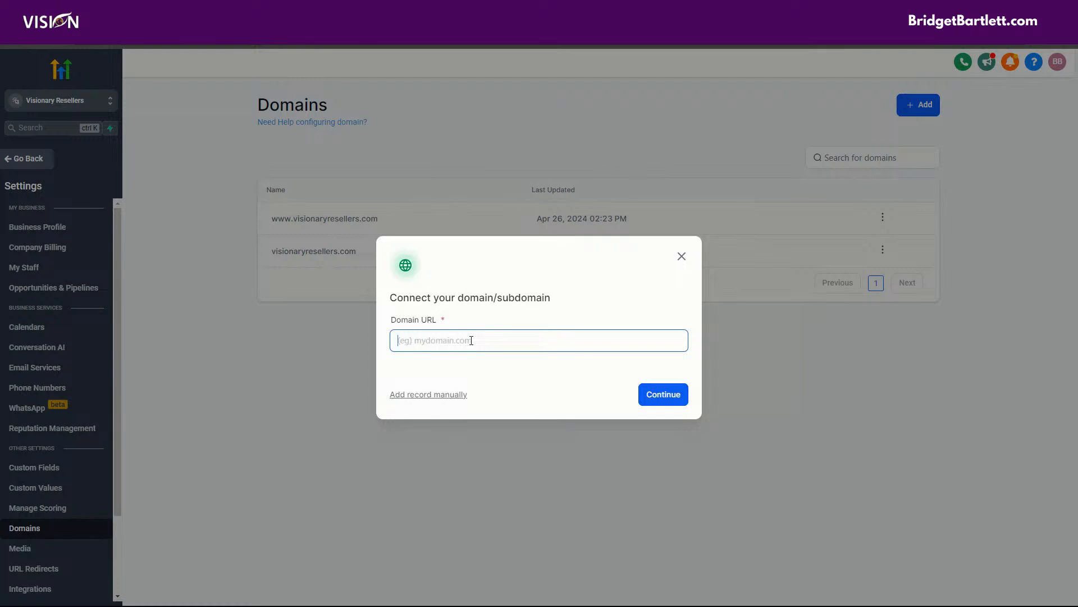
type("ai")
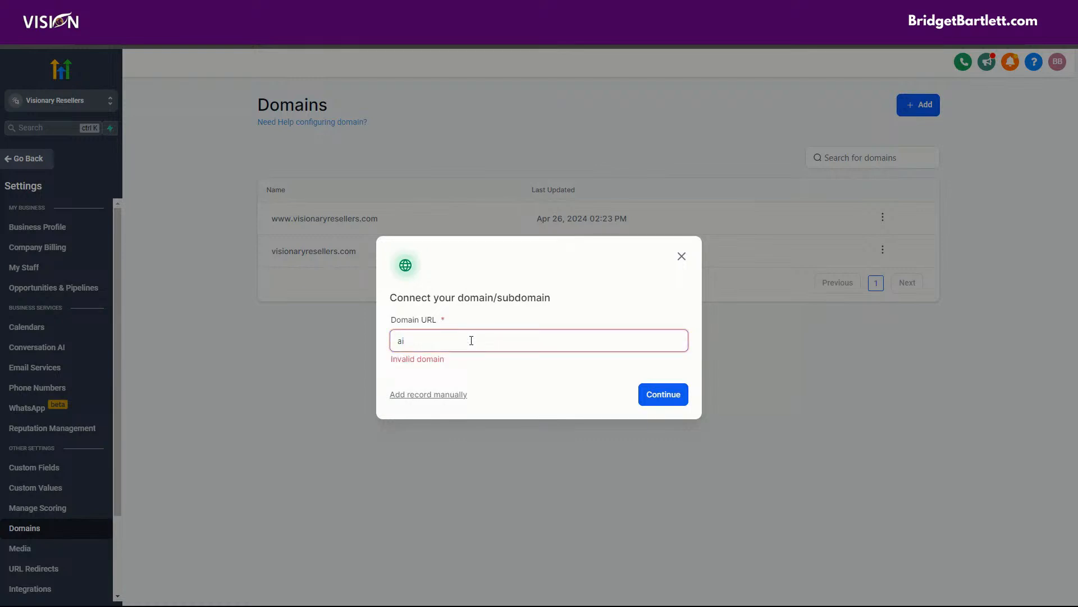
key("BackSpace")
key("BackSpace")
type("asd")
key("BackSpace")
key("BackSpace")
type("ai.visionarty")
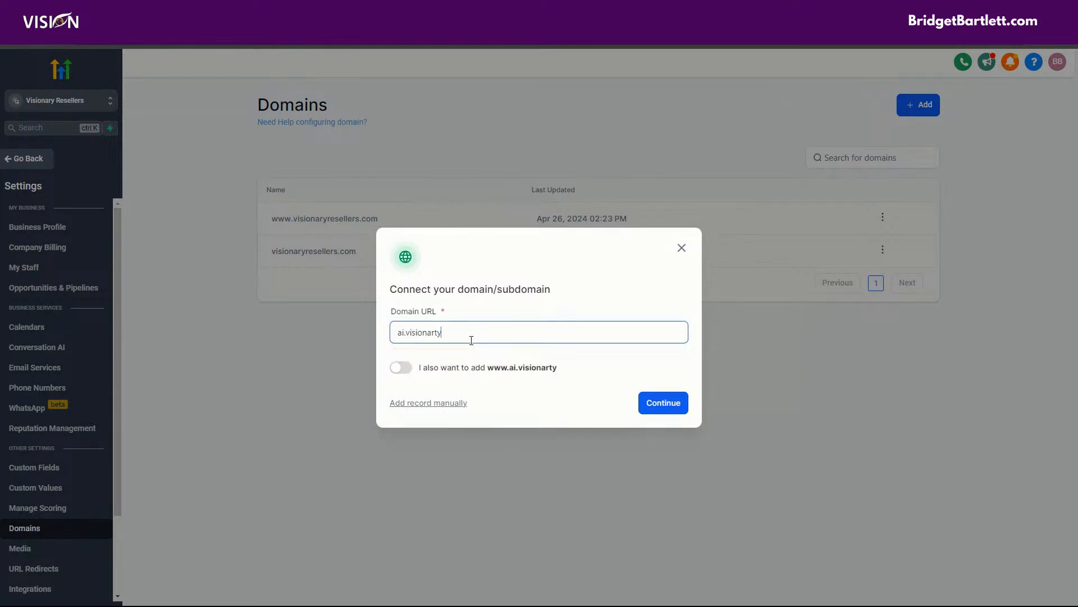
key("BackSpace")
key("BackSpace")
type("yresellers.com")
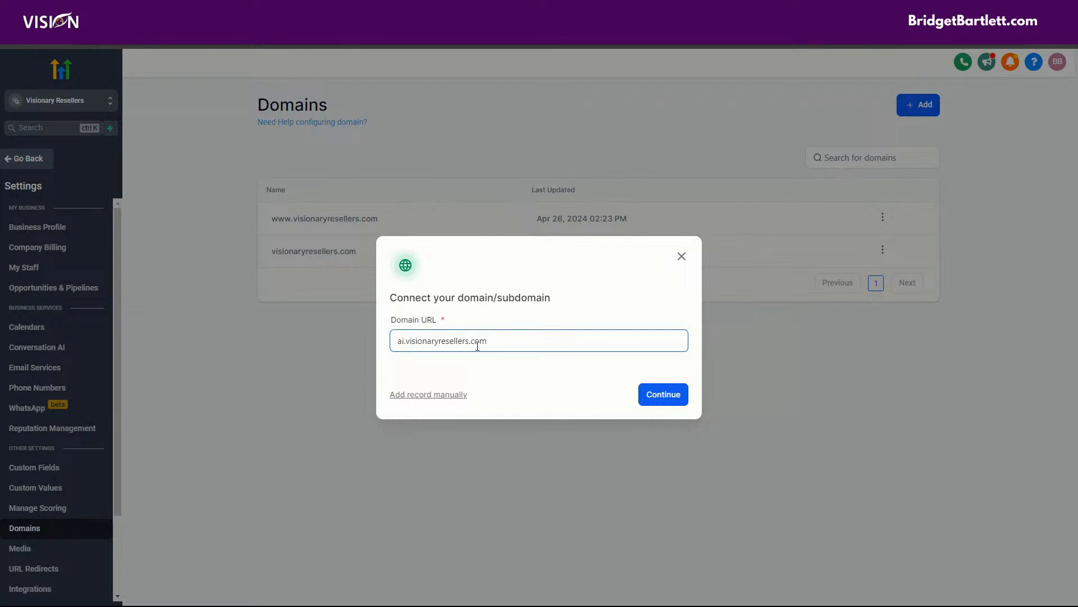
left_click(655, 393)
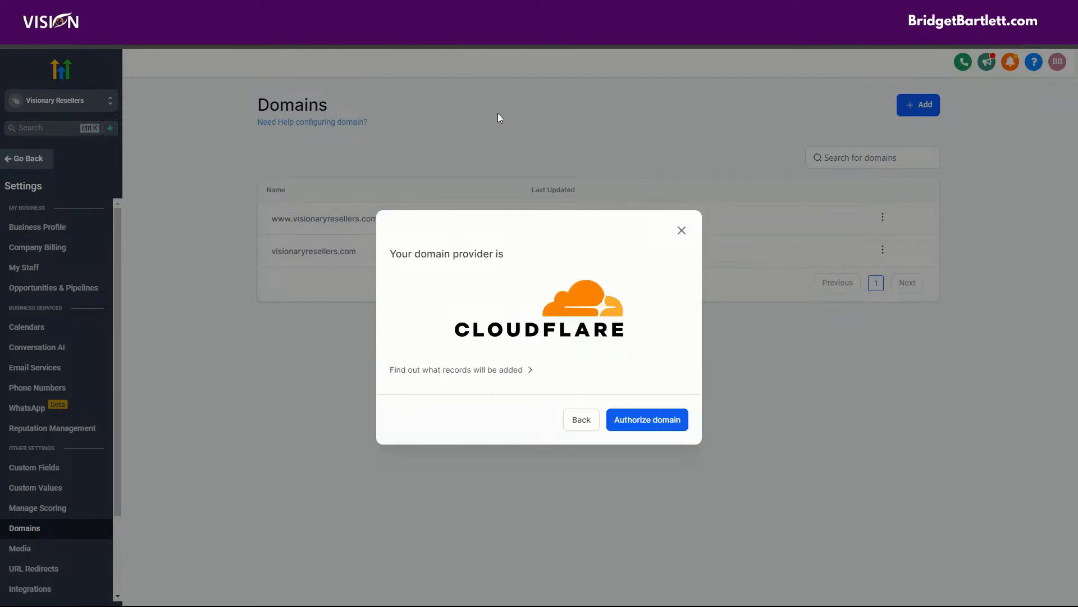
left_click(643, 427)
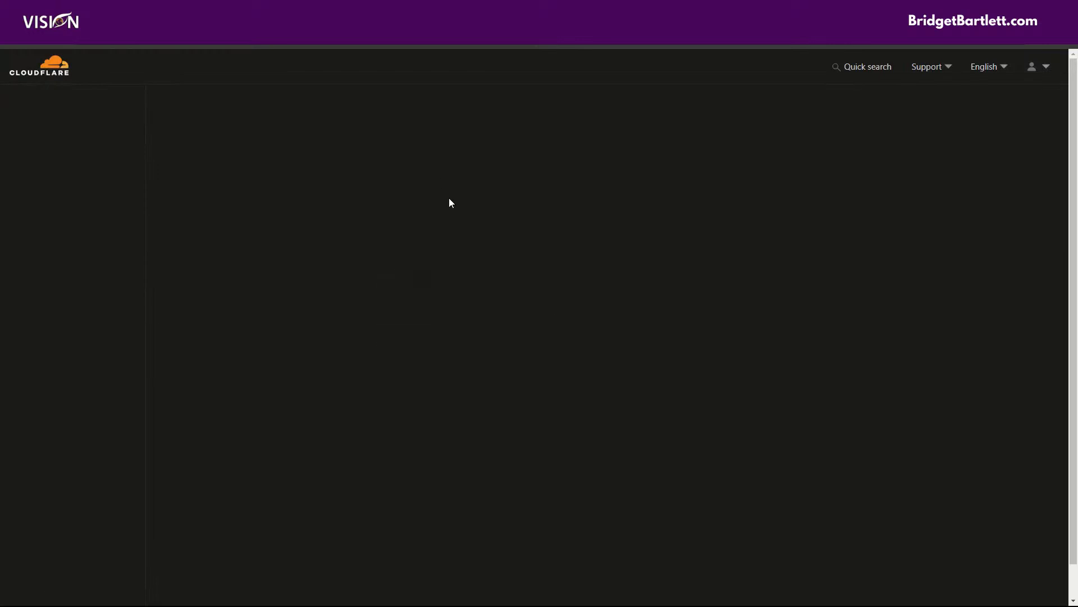
- Authorize the domain connection at Cloudflare and choose the A.I. Ads Only funnel with Home as default step for ai.visionaryresellers.com
left_click(391, 411)
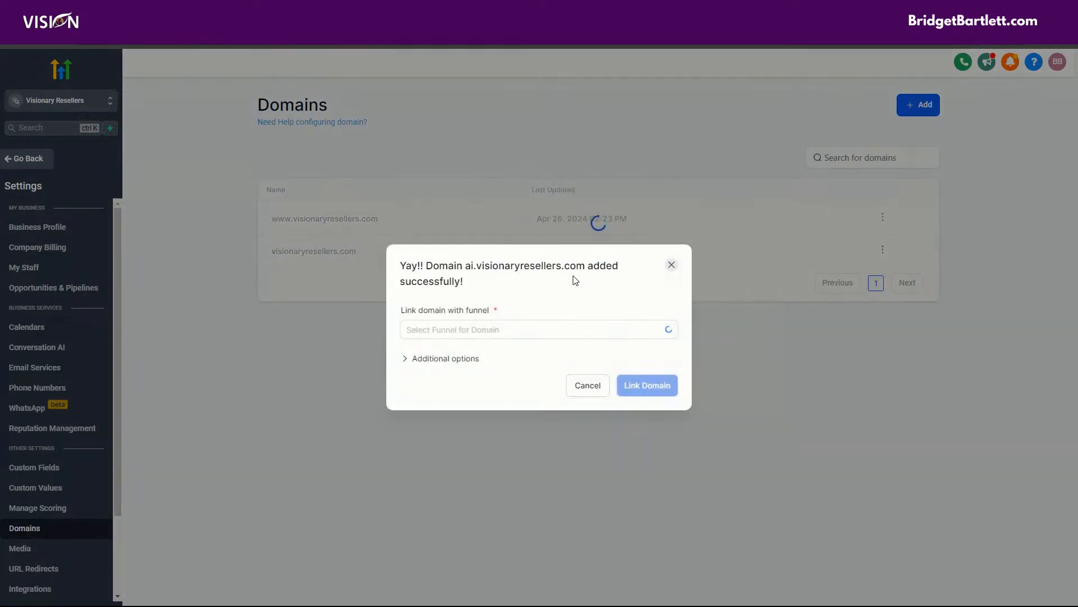
left_click(518, 332)
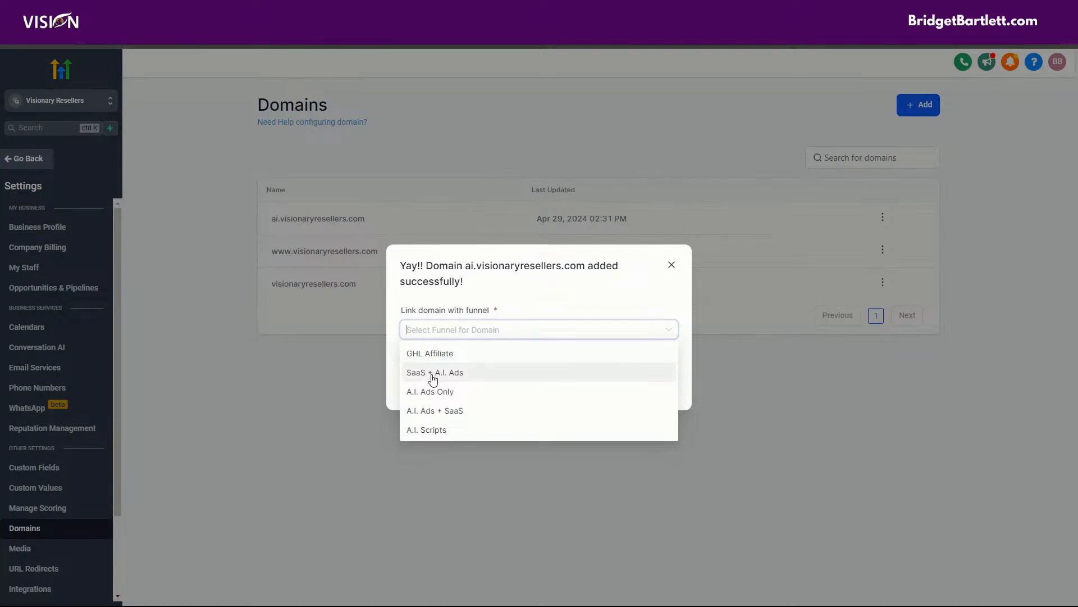
left_click(431, 354)
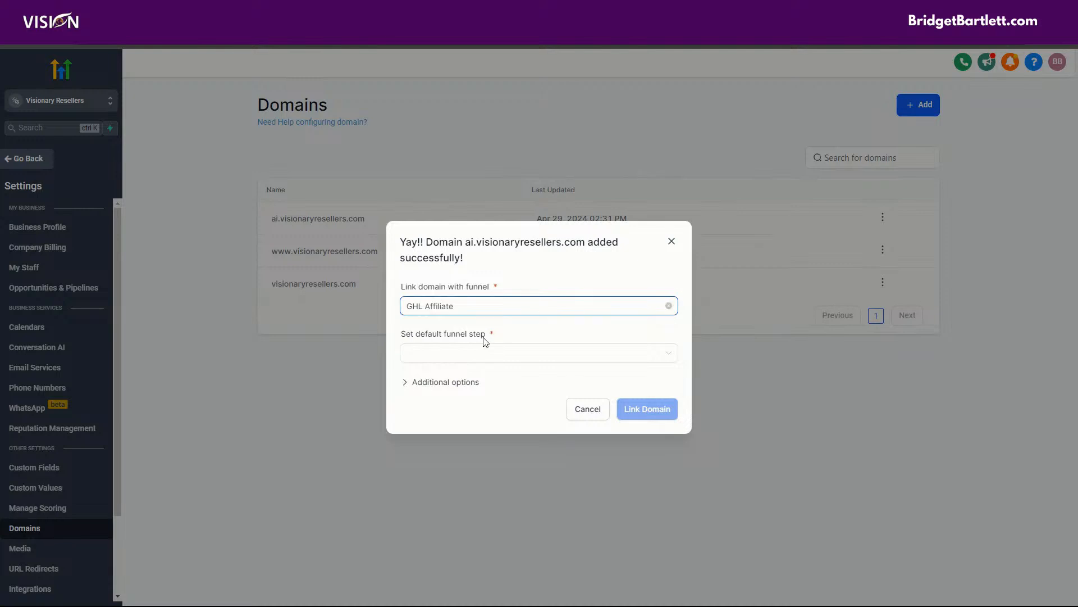
left_click(425, 307)
left_click(432, 372)
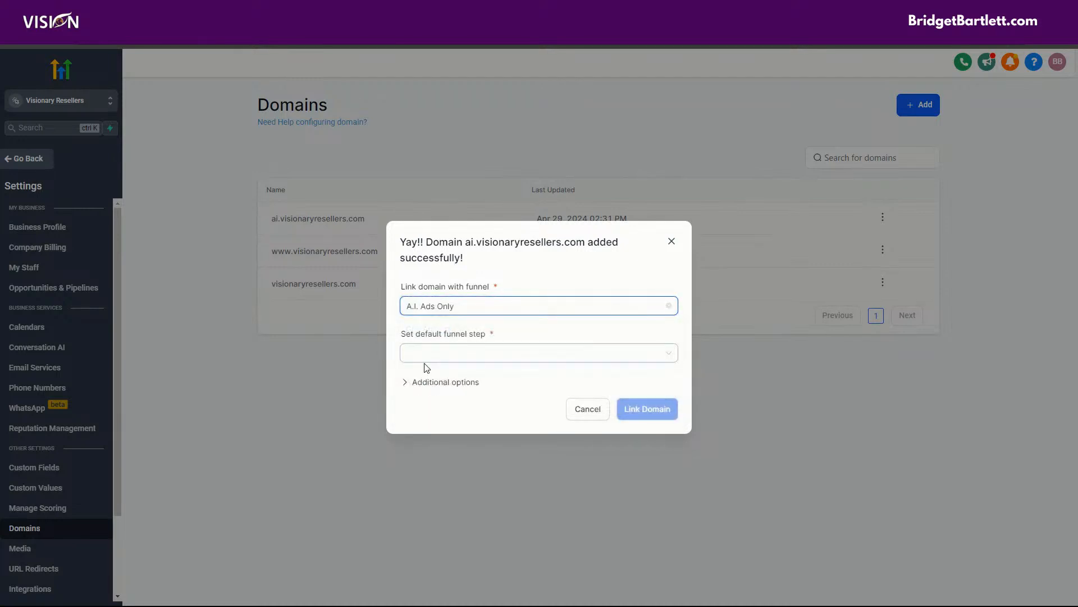
left_click(480, 355)
left_click(494, 376)
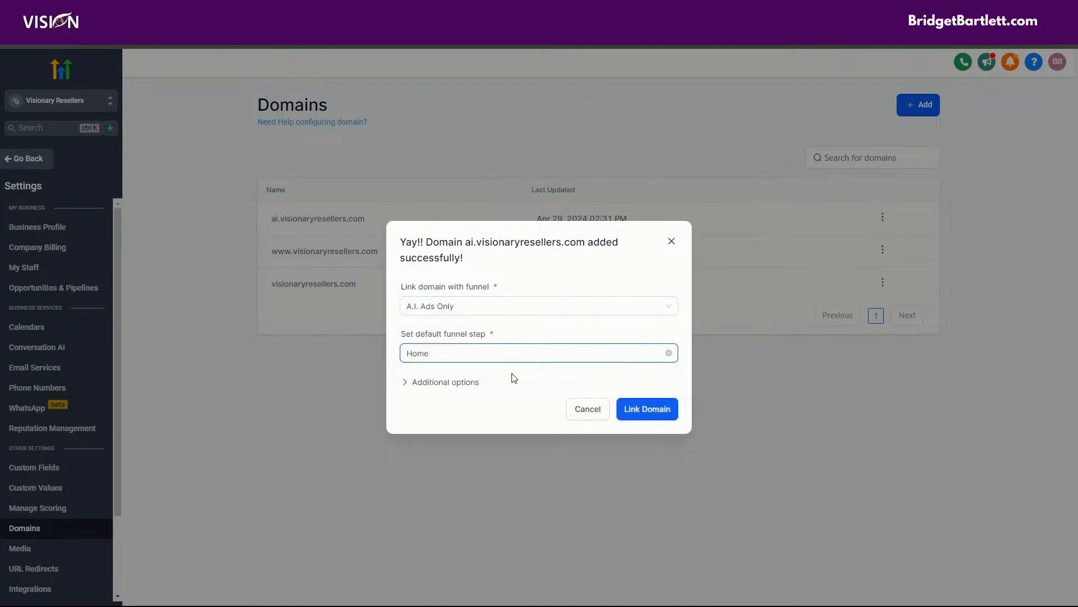
- Set the domain's default 404/error page to SaaS + A.I. Ads / Home and link the domain
left_click(442, 384)
left_click(494, 394)
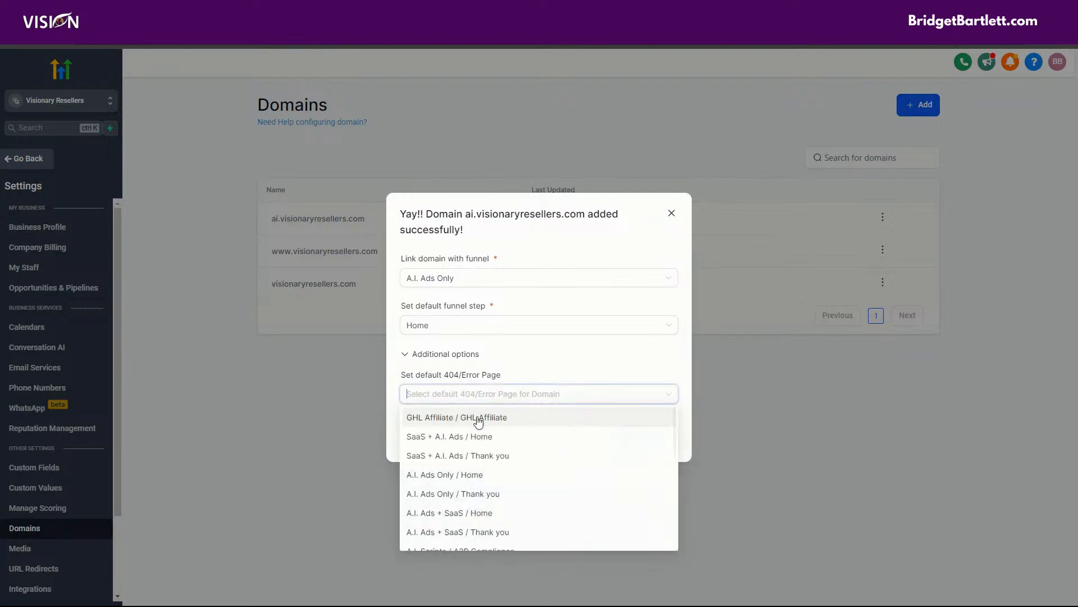
left_click(450, 436)
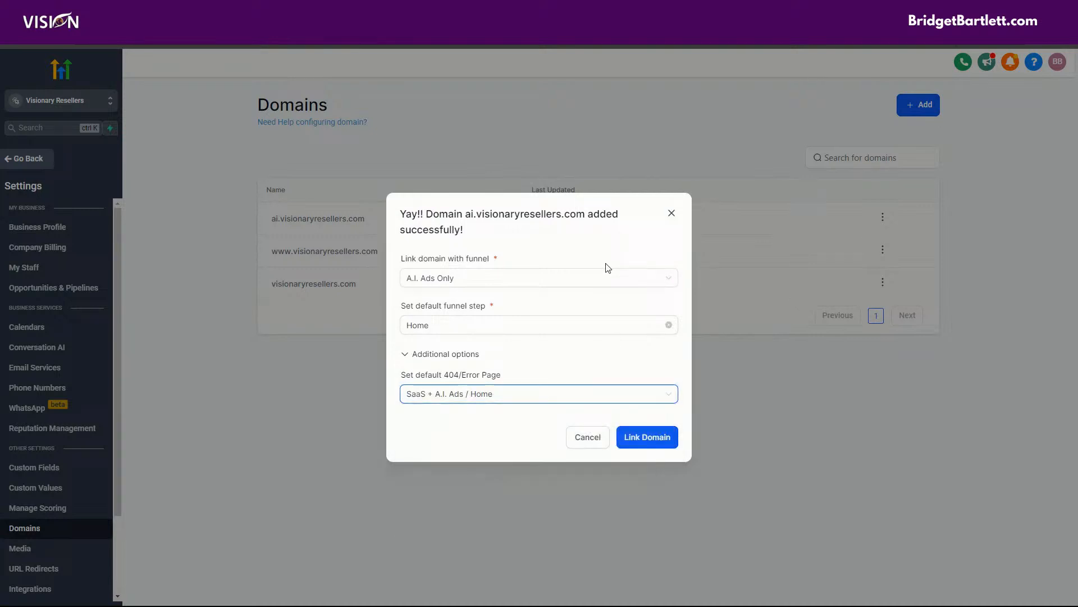
left_click(648, 437)
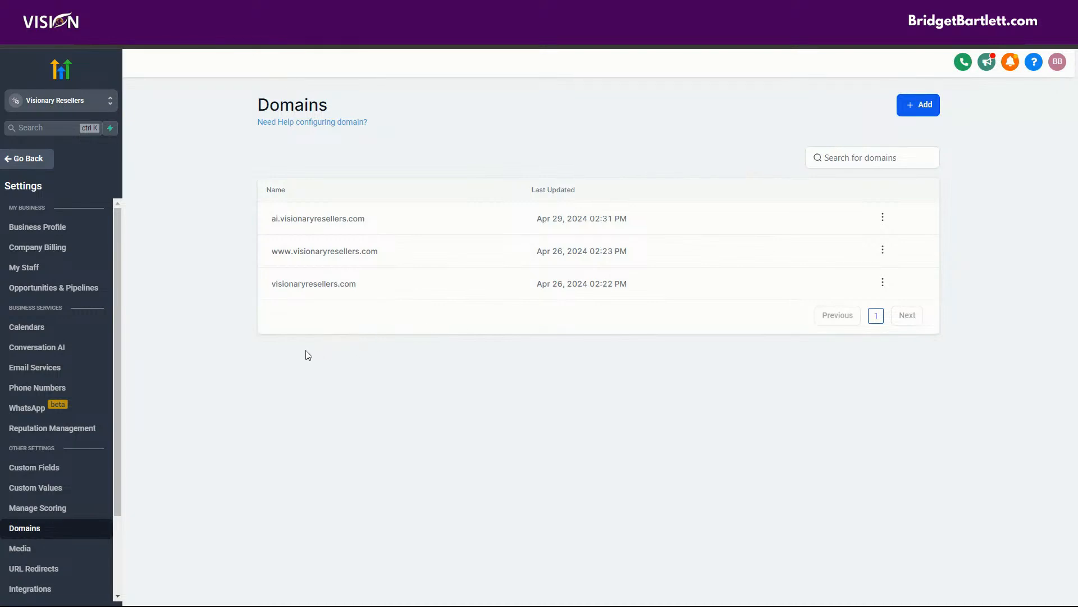
- Leave the domain settings, open the A.I. Scripts website, check its domain setting and return to its page overview
left_click(19, 160)
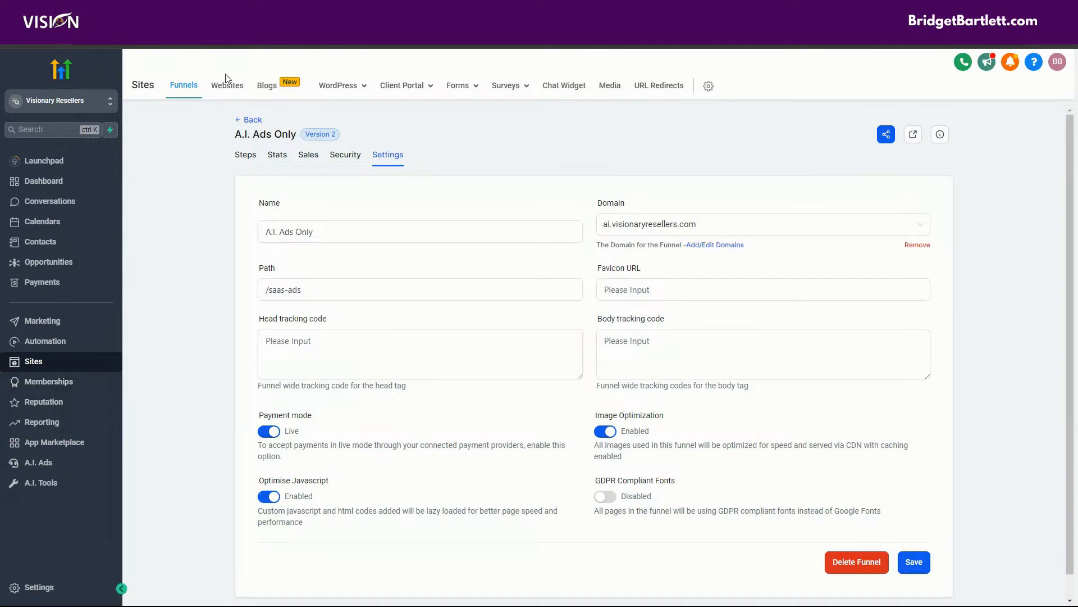
left_click(227, 84)
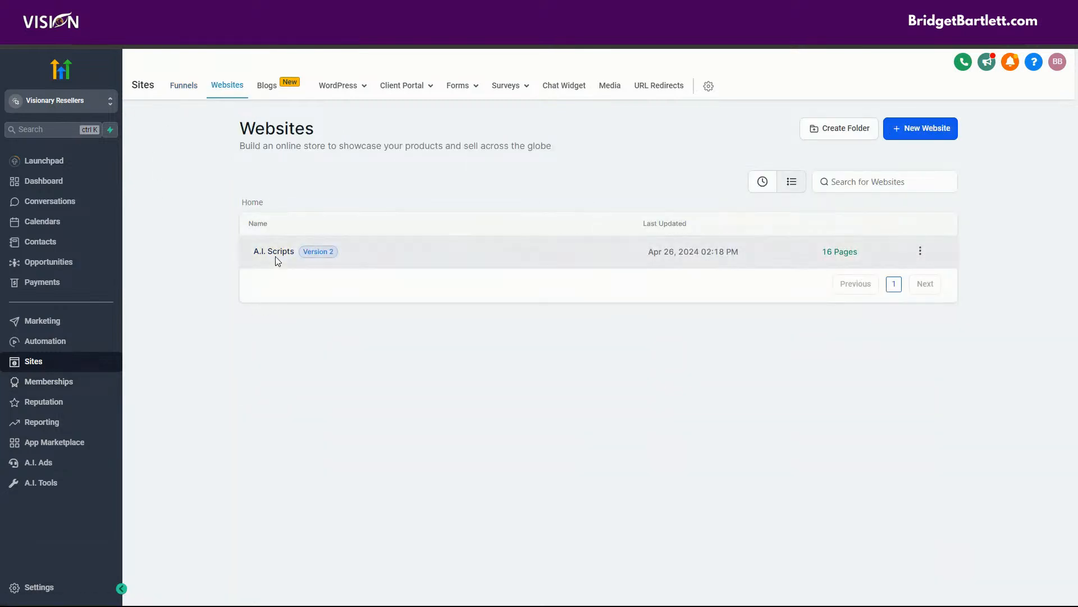
left_click(275, 256)
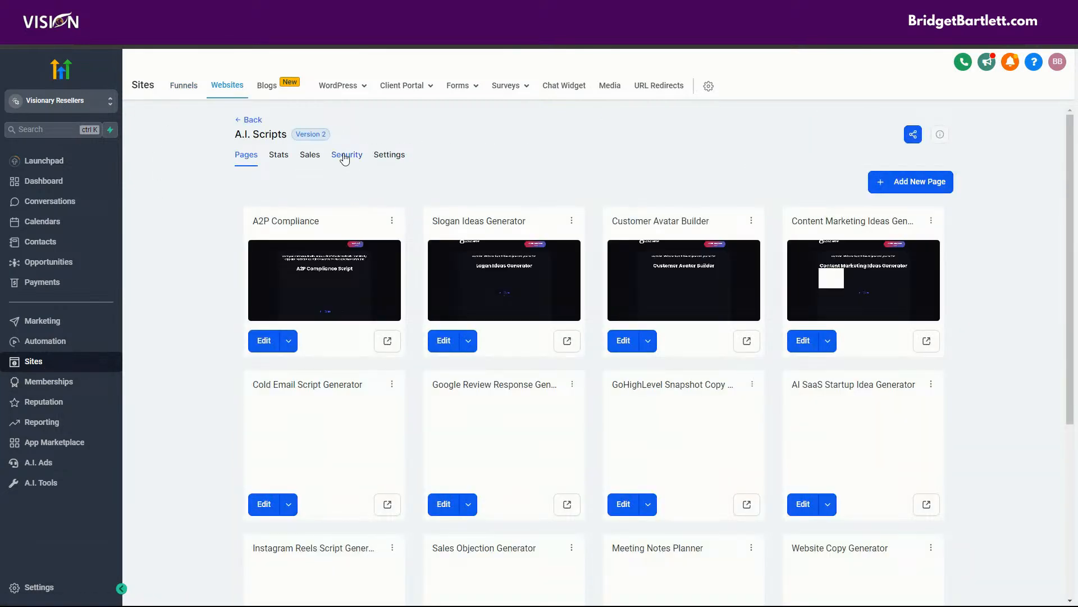
left_click(388, 154)
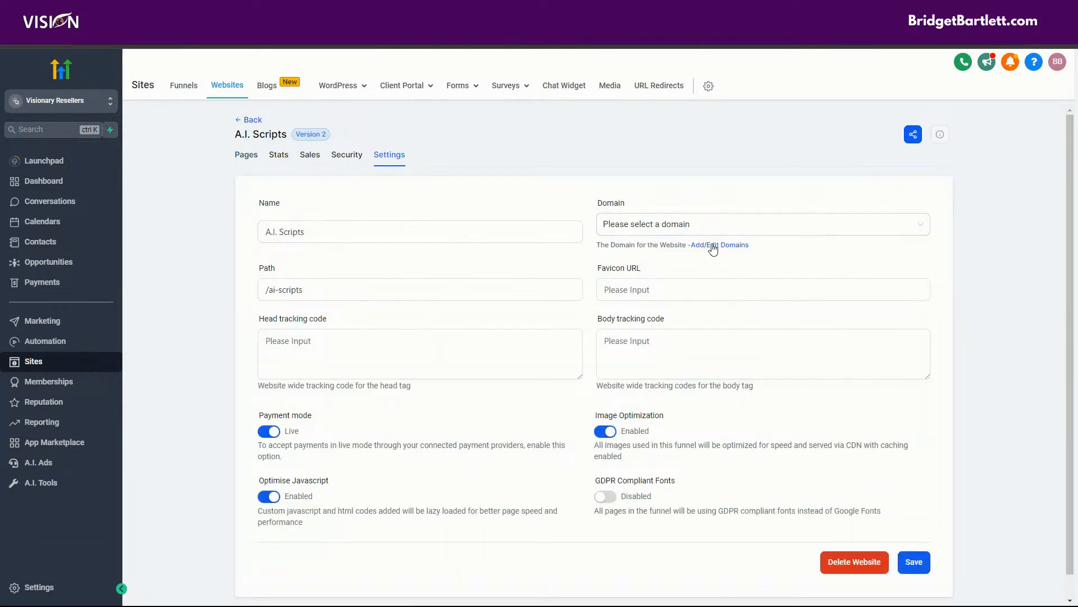
left_click(247, 158)
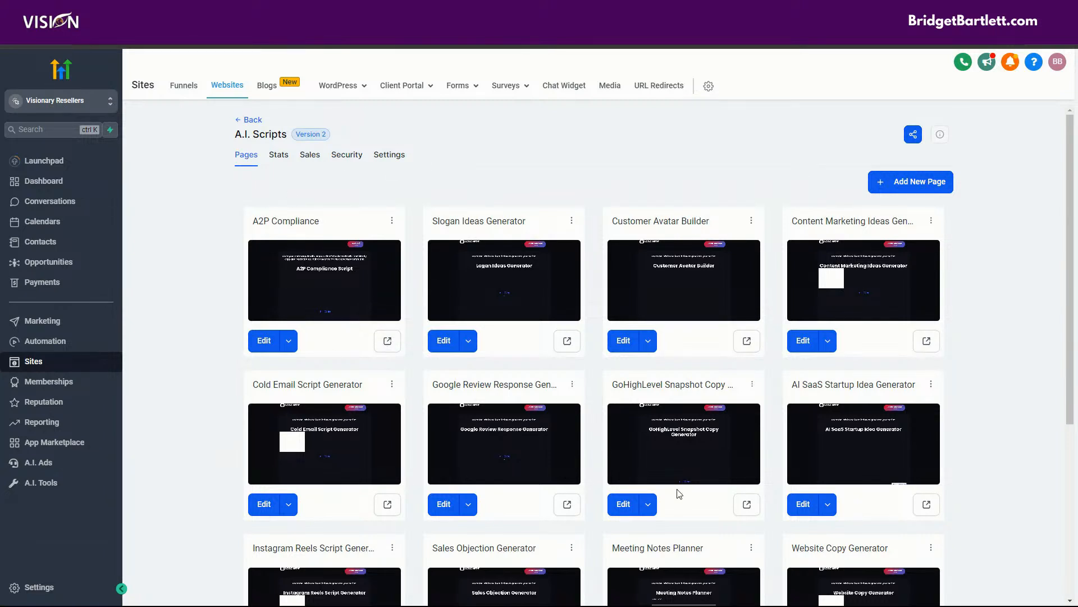
- Preview the A2P Compliance page, look through its script form and return to the A.I. Scripts pages
left_click(387, 341)
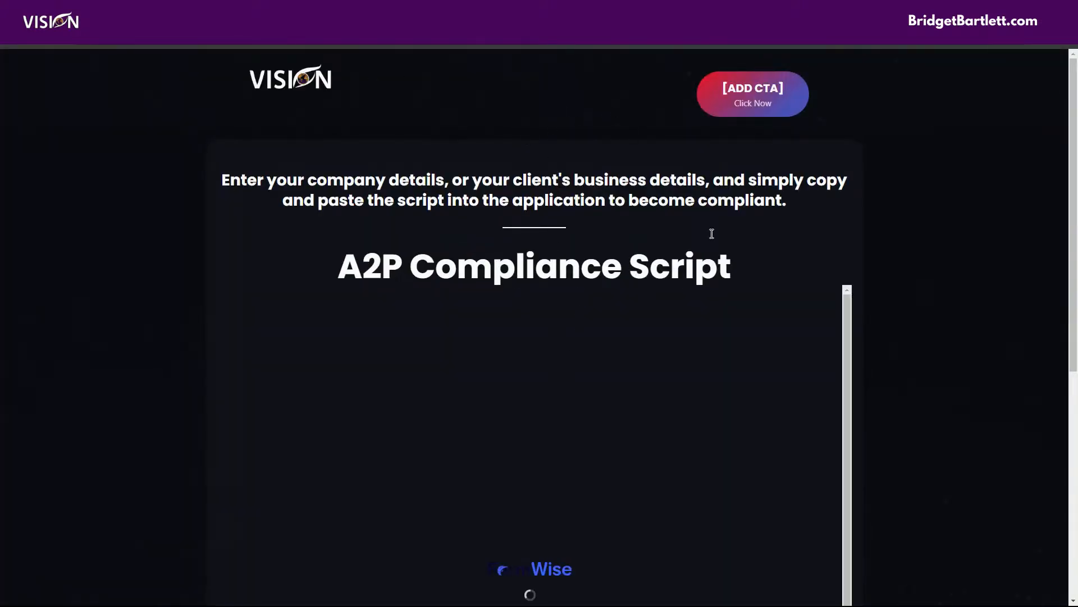
scroll(934, 458, "down", 7)
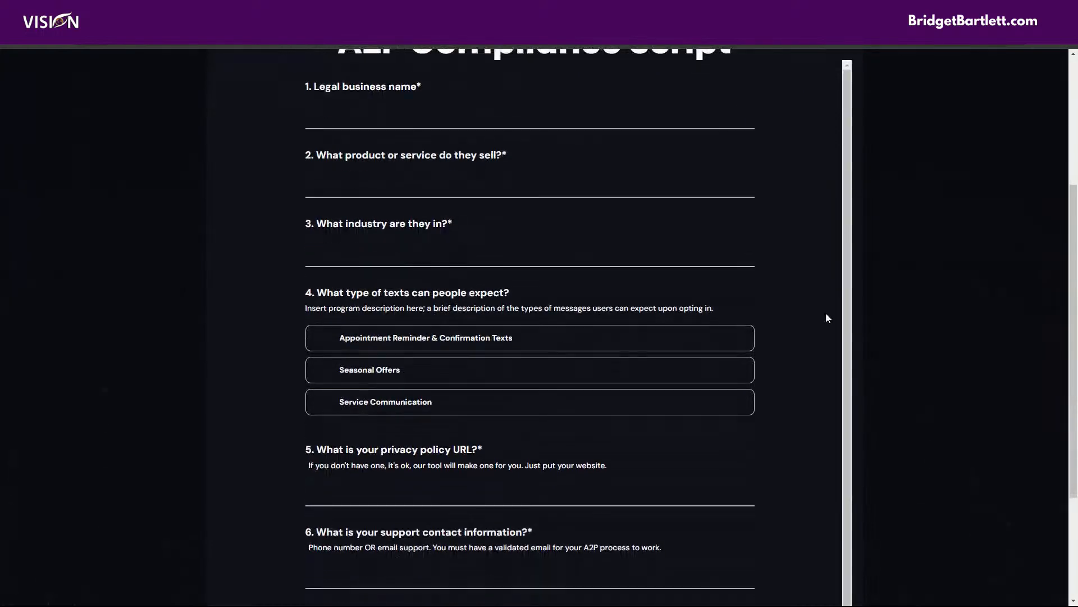
scroll(901, 404, "up", 7)
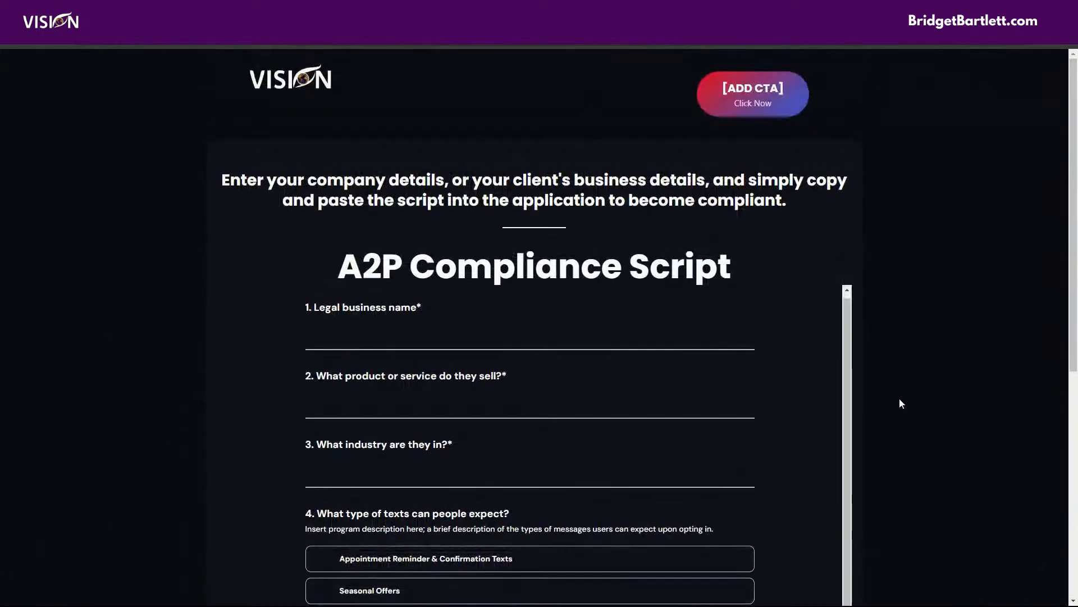
left_click(344, 44)
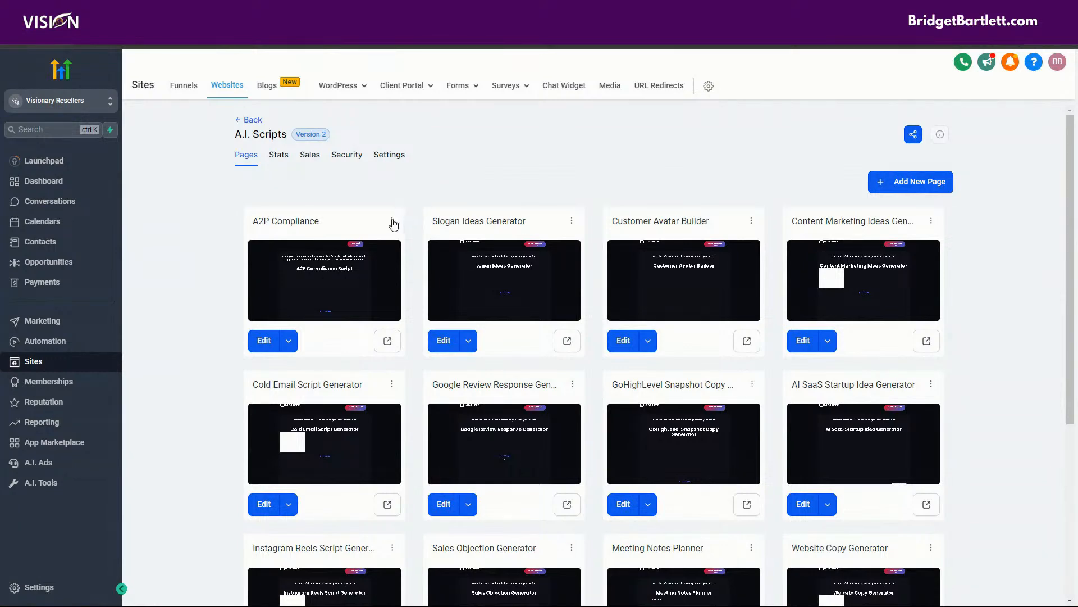
- Check the A2P Compliance page's name and path without changing them, and preview the page once more
left_click(392, 220)
left_click(395, 144)
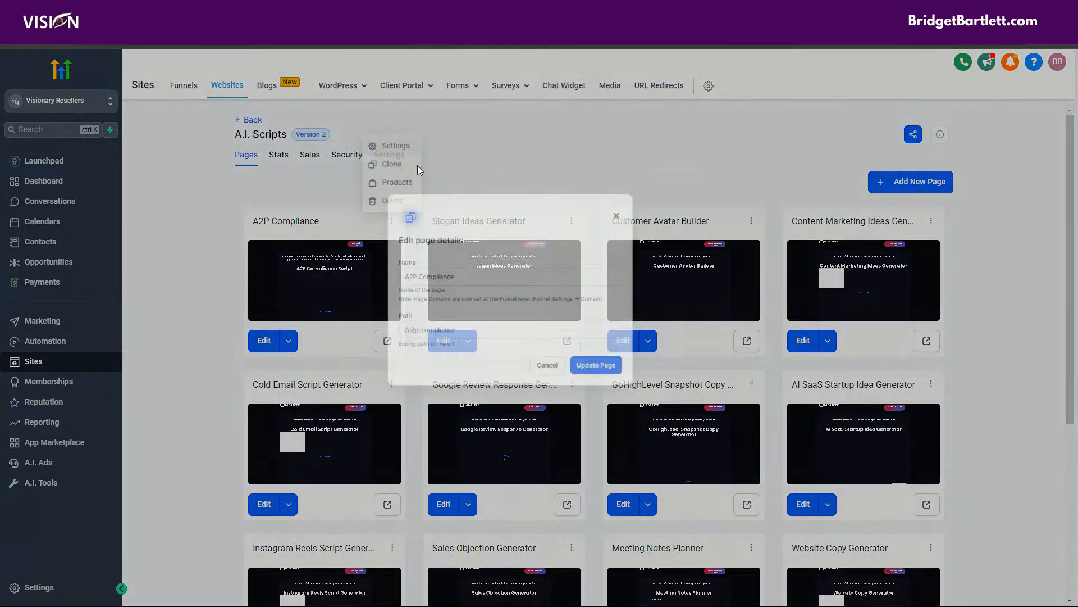
left_click(419, 376)
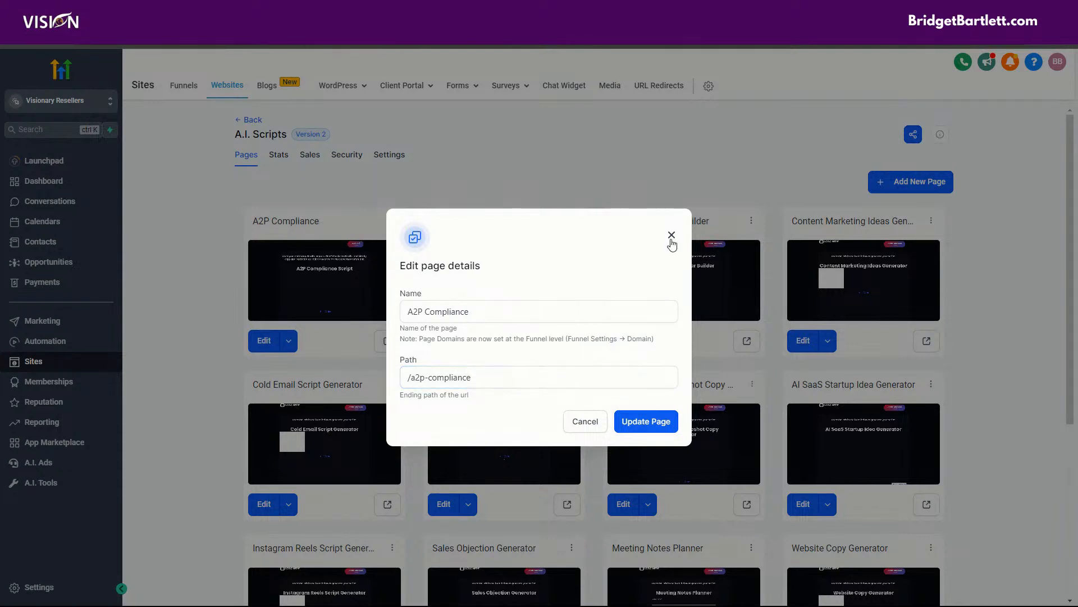
left_click(672, 234)
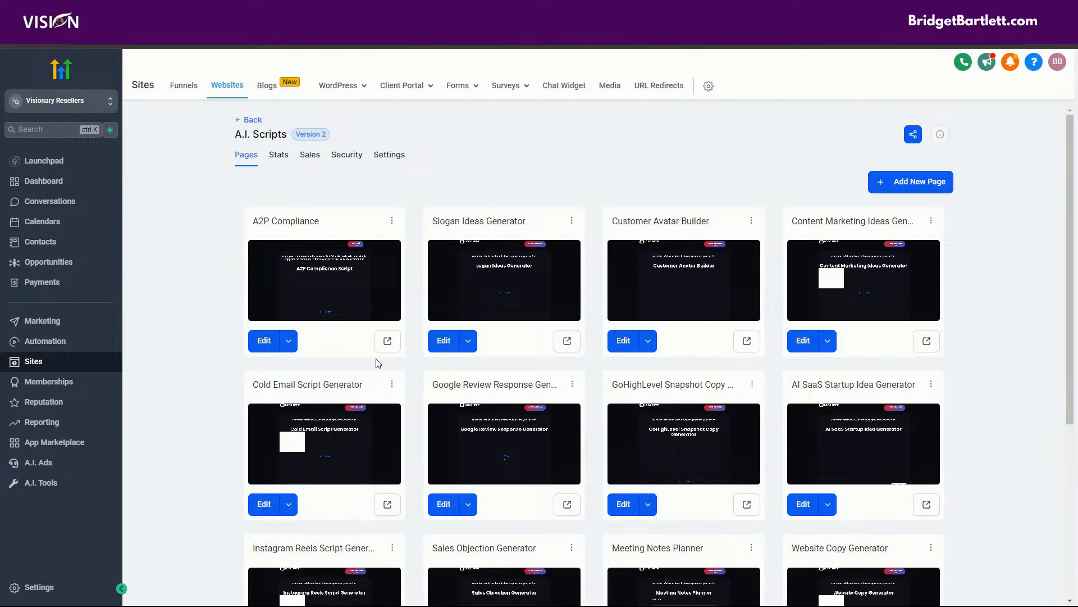
left_click(387, 340)
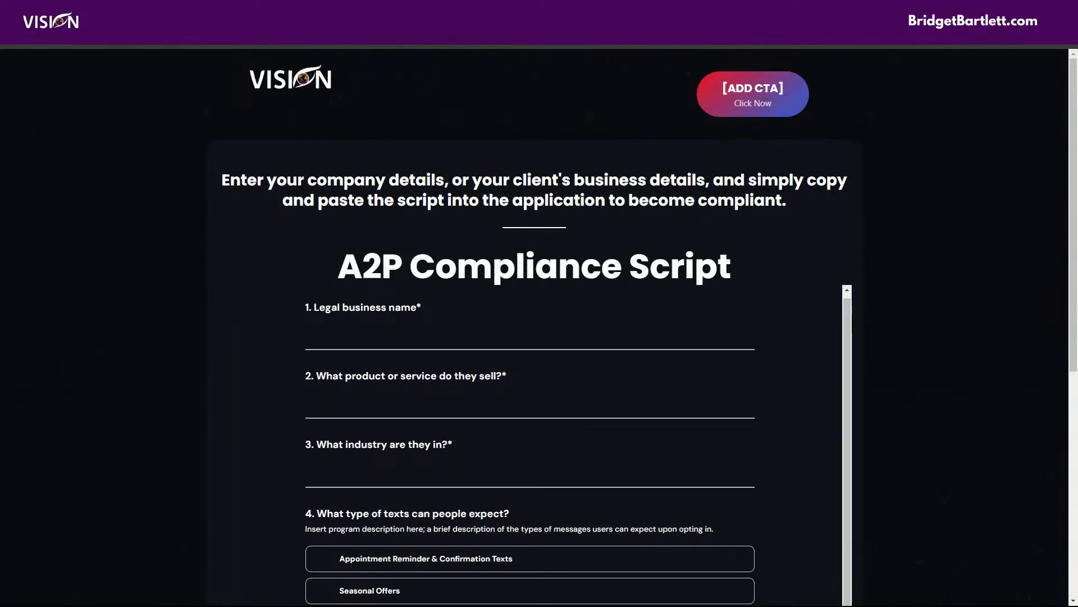
left_click(416, 11)
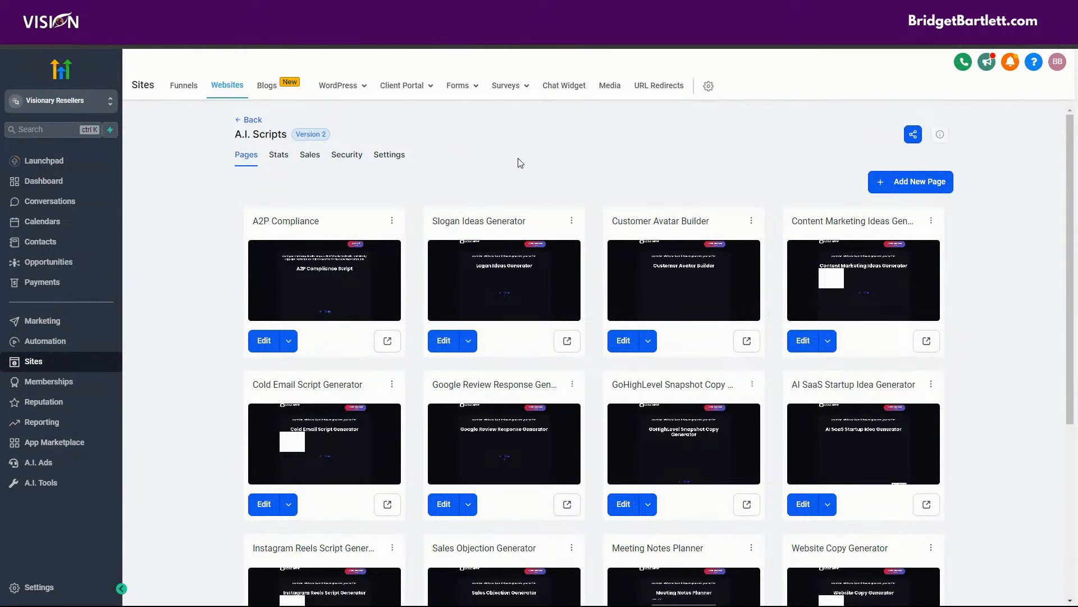
- Leave the A.I. Scripts website and open the Onboarding product among the membership courses
left_click(254, 121)
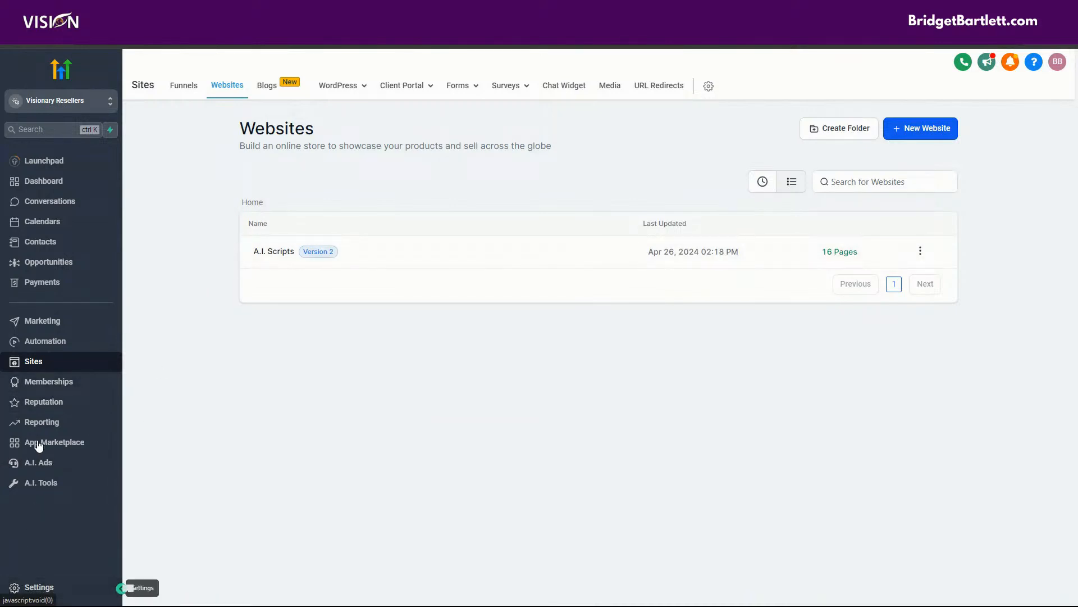
left_click(53, 382)
mouse_move(287, 89)
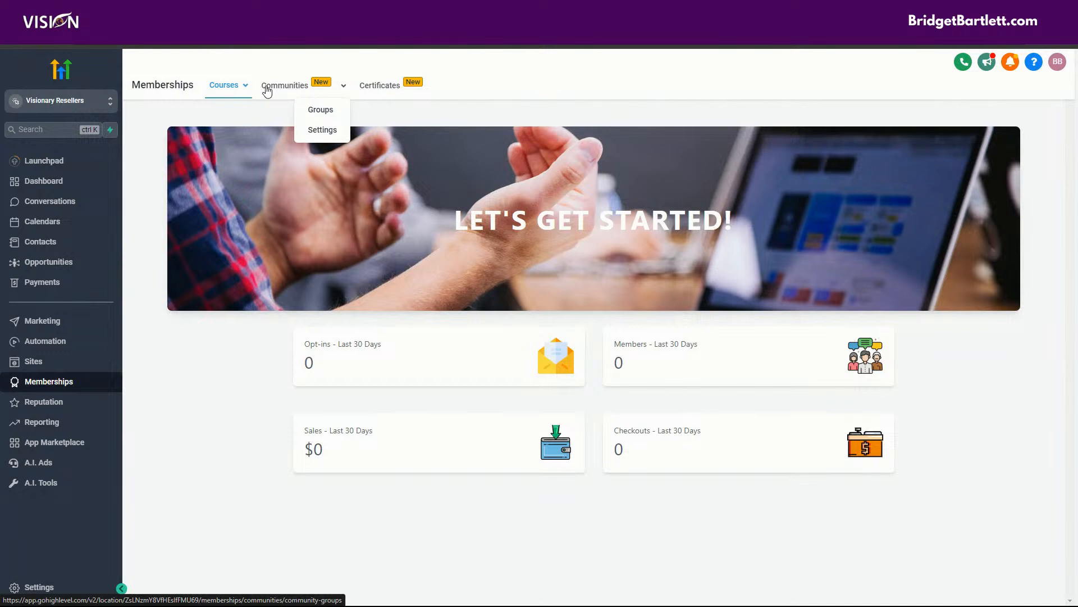
mouse_move(224, 84)
left_click(228, 133)
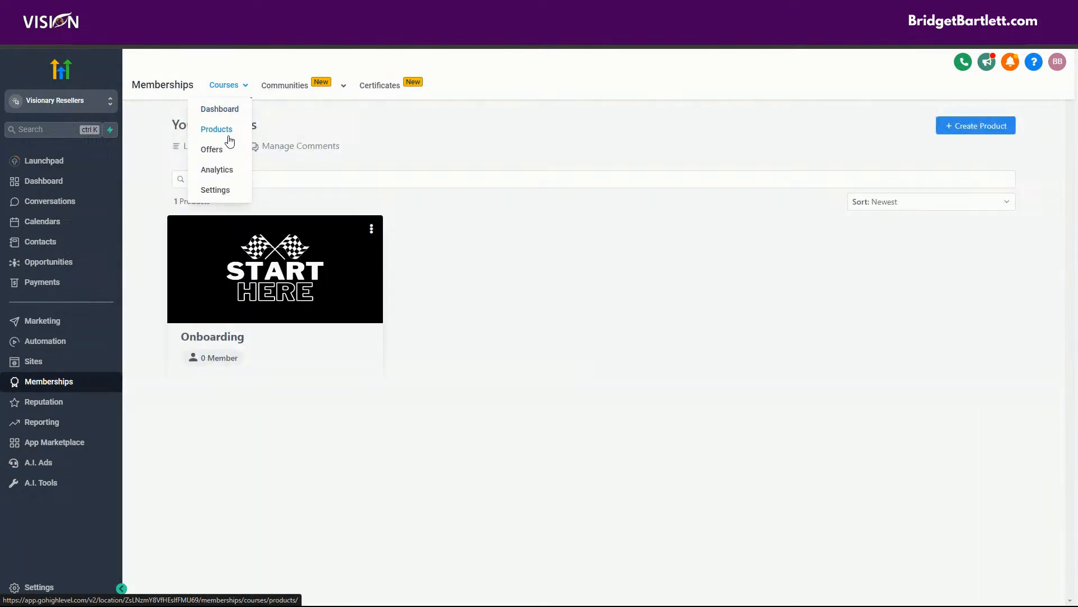
left_click(279, 304)
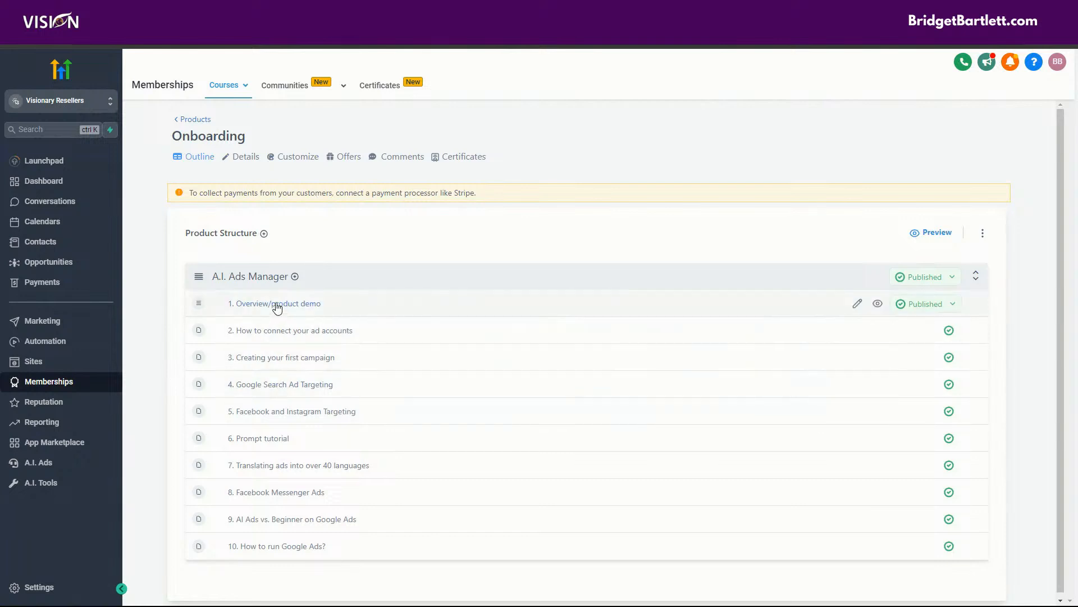
- Open the lesson "1. Overview/product demo" and examine its post details and body text
left_click(291, 304)
scroll(585, 300, "down", 2)
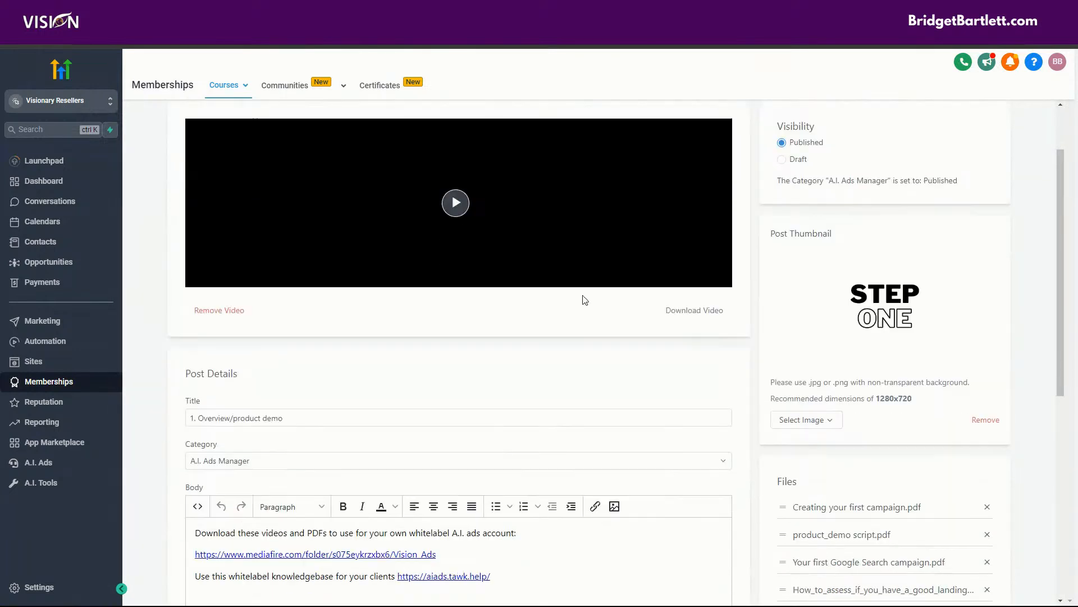
scroll(585, 300, "down", 4)
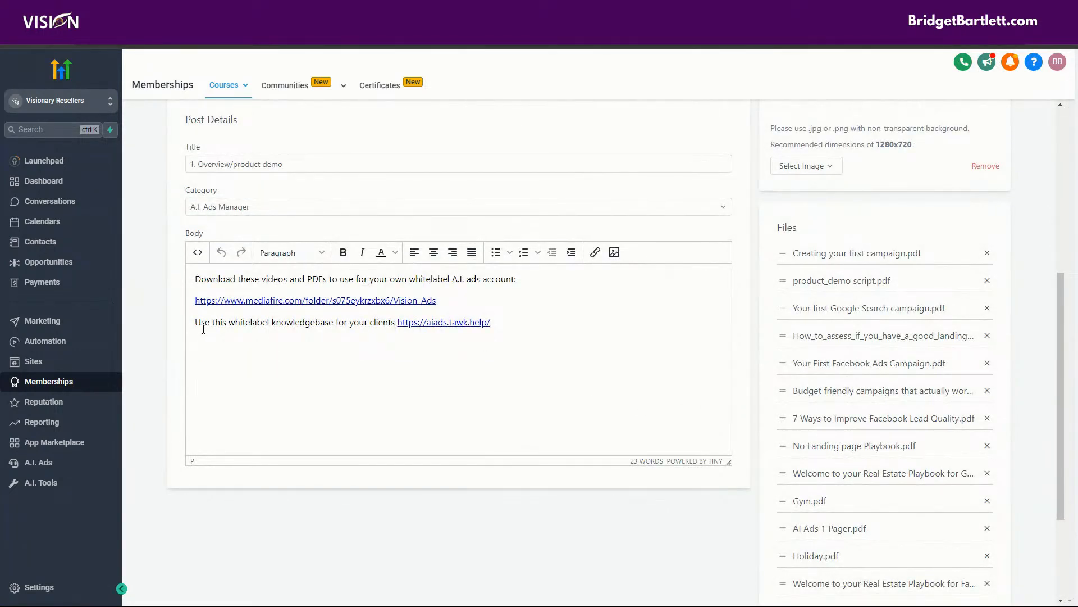
left_click_drag(515, 326, 401, 322)
key("ctrl+c")
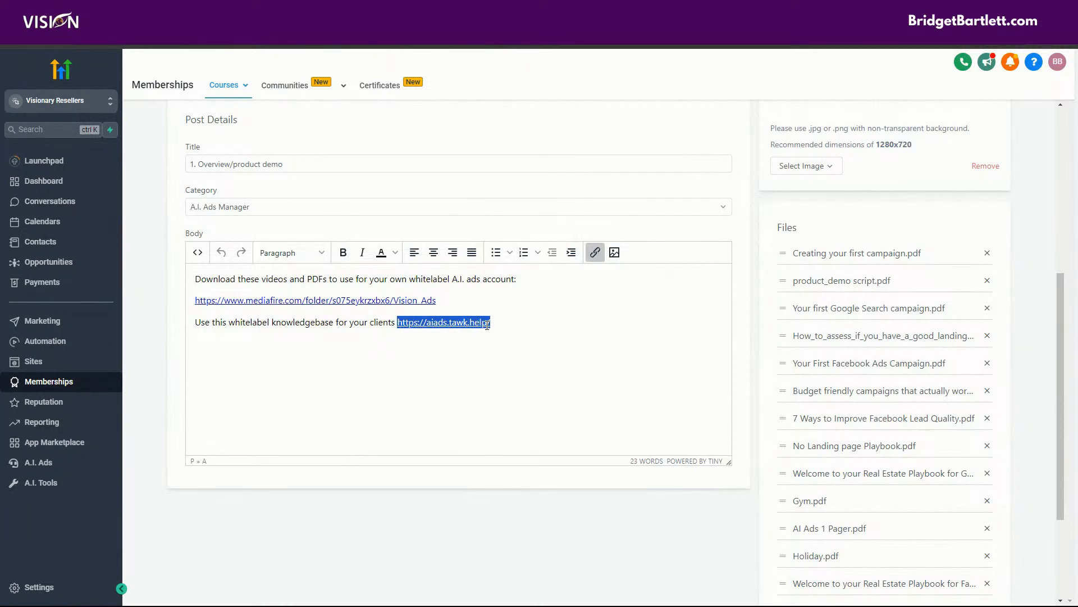
key("ctrl+t")
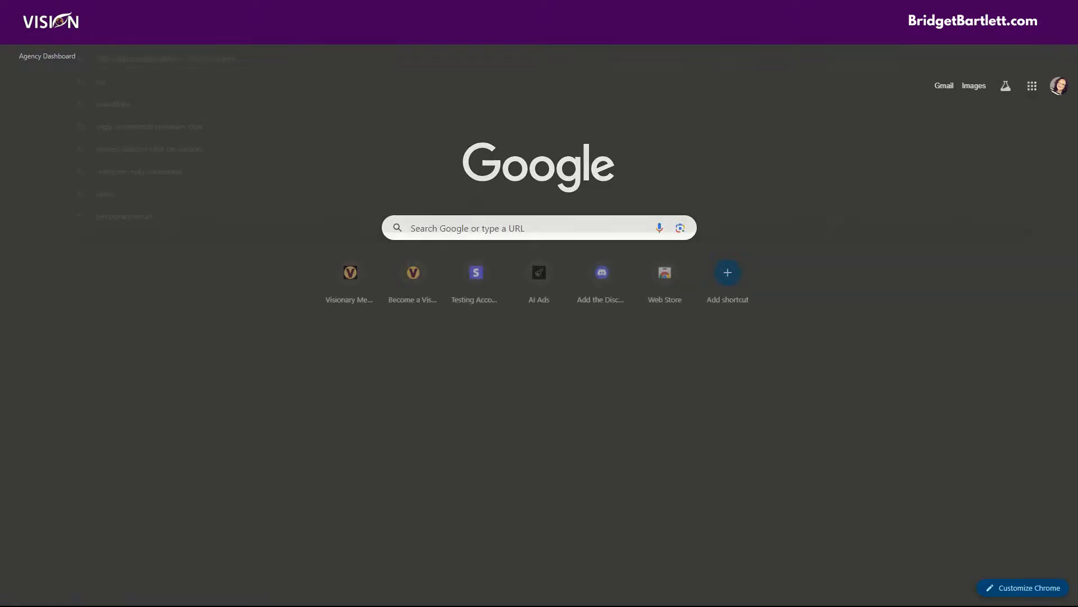
key("ctrl+v")
key("Return")
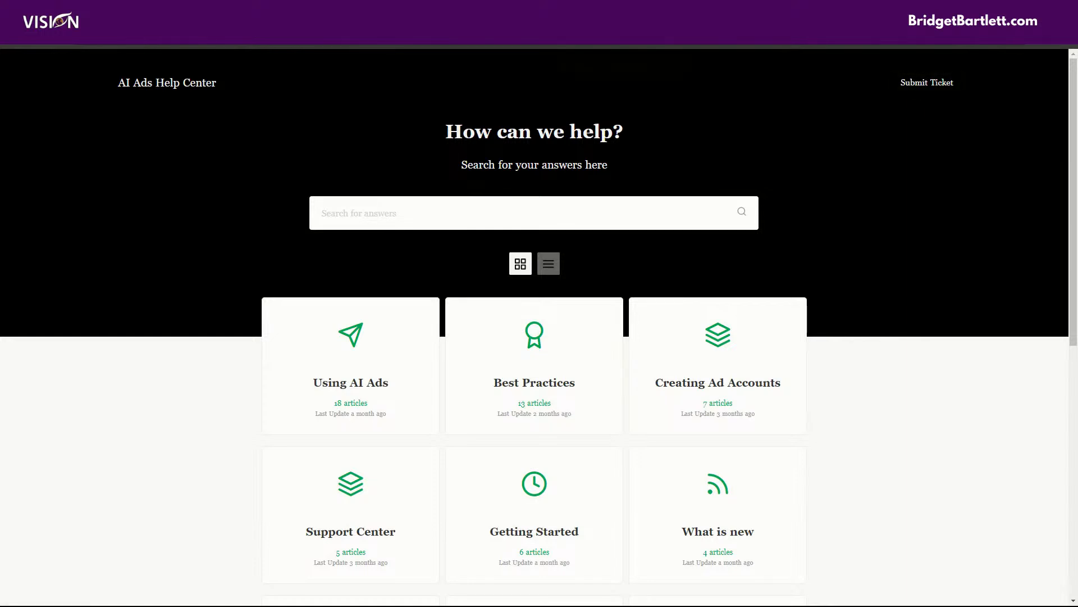
key("ctrl+shift+Tab")
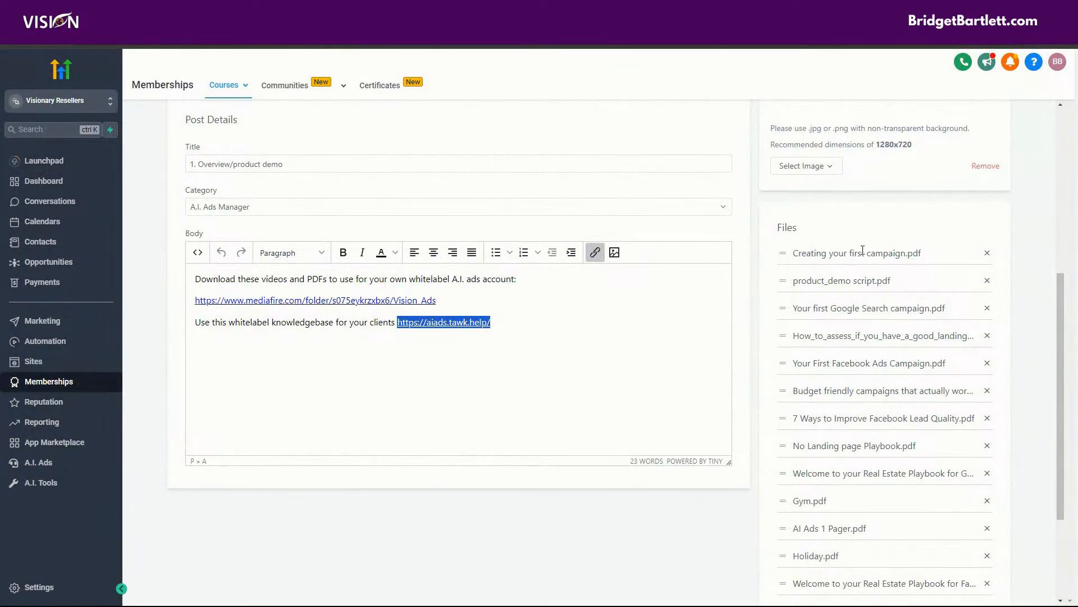
- Review the lesson's attached PDF files, video and body text
scroll(863, 250, "down", 4)
scroll(808, 493, "up", 8)
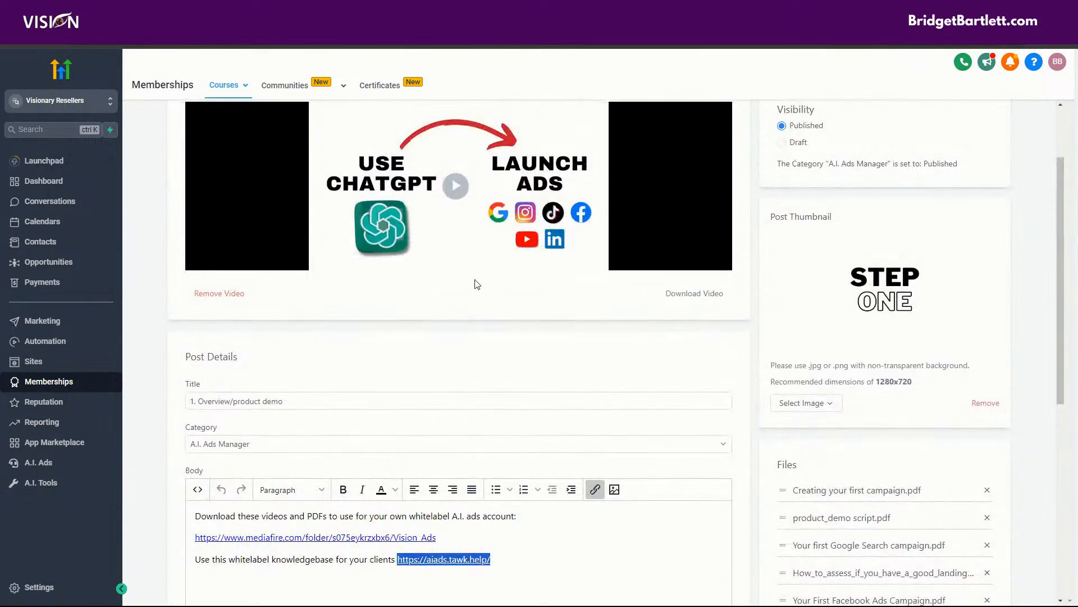
scroll(476, 283, "up", 2)
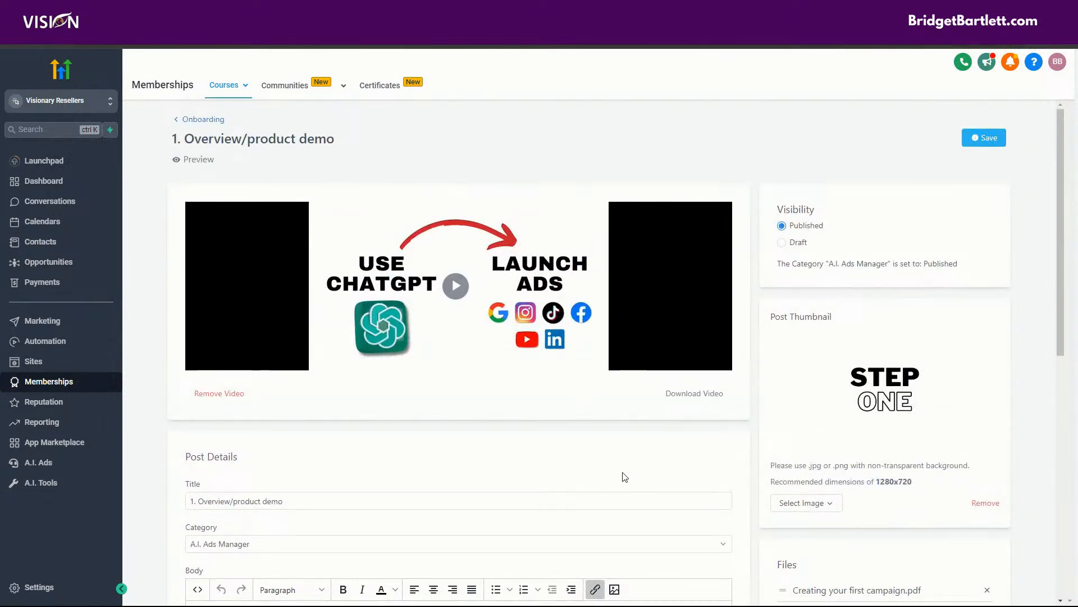
scroll(626, 460, "down", 5)
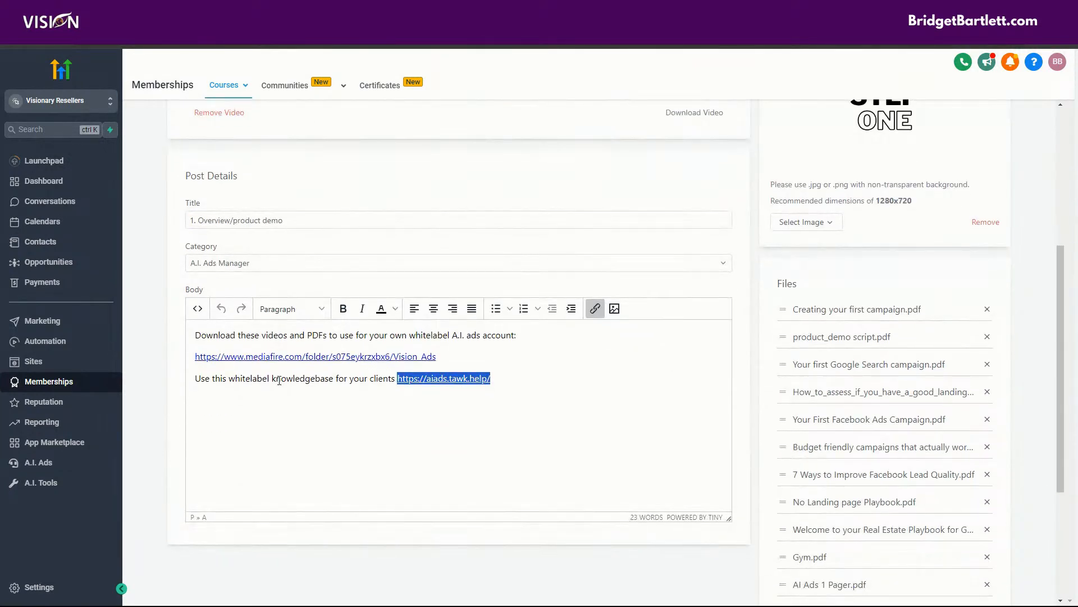
- Leave the lesson and discard its changes, then view the list of published course offers
scroll(626, 448, "up", 5)
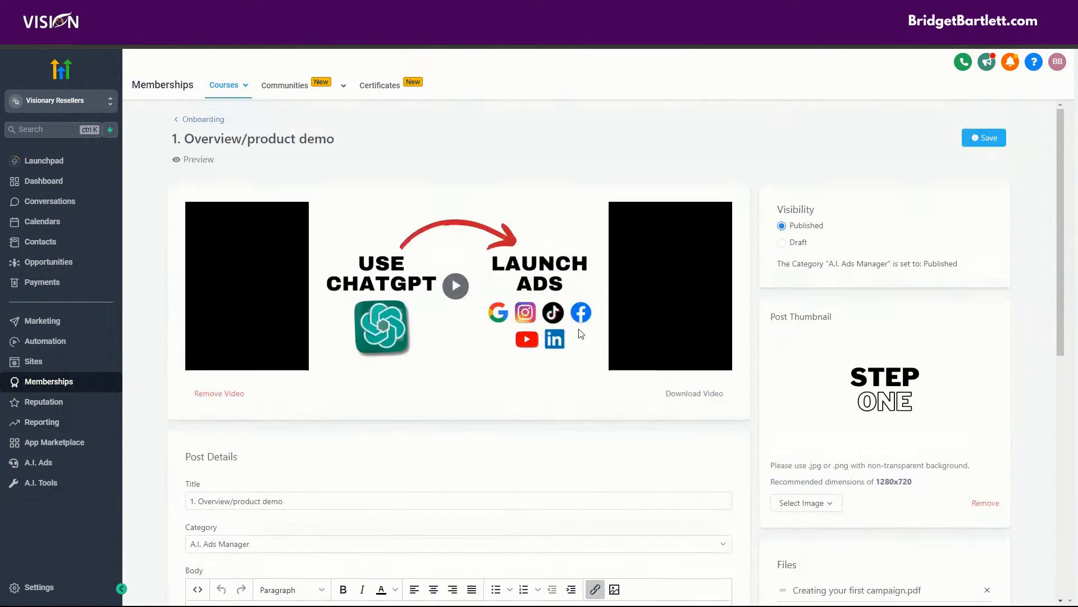
left_click(218, 122)
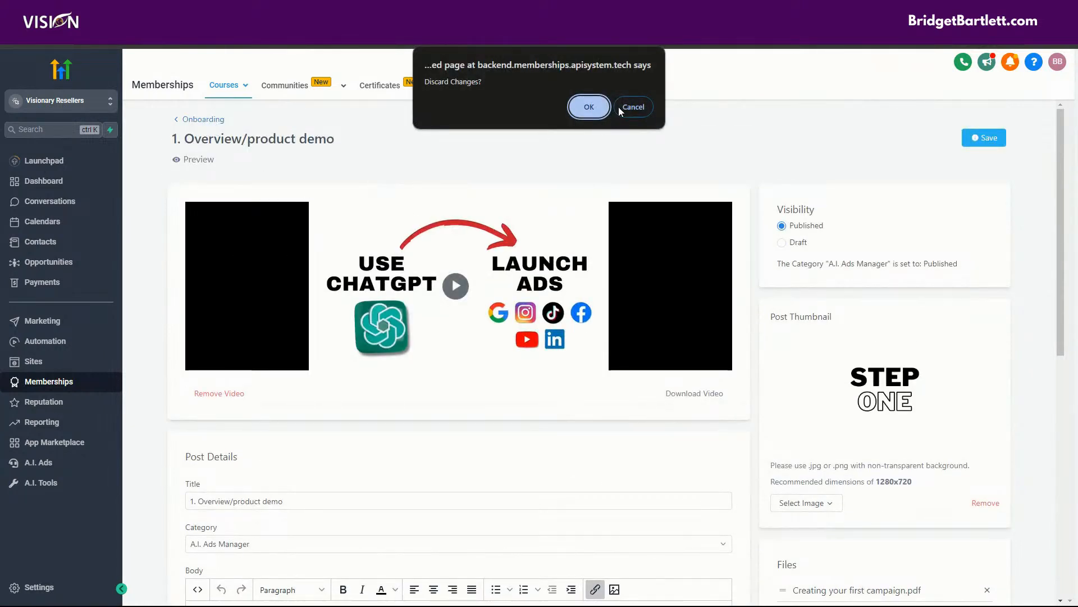
left_click(588, 107)
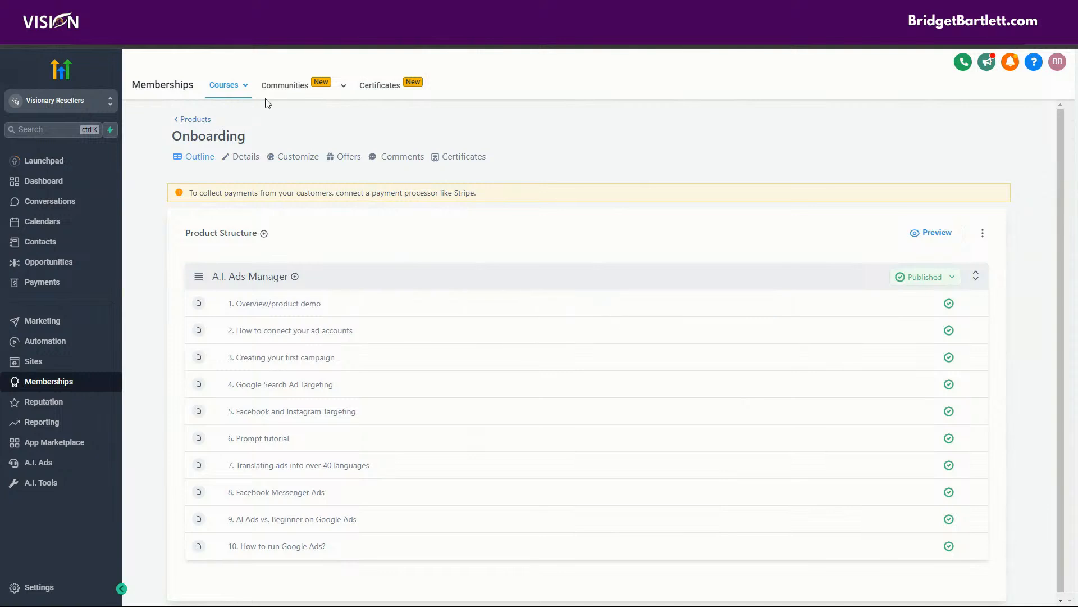
mouse_move(228, 90)
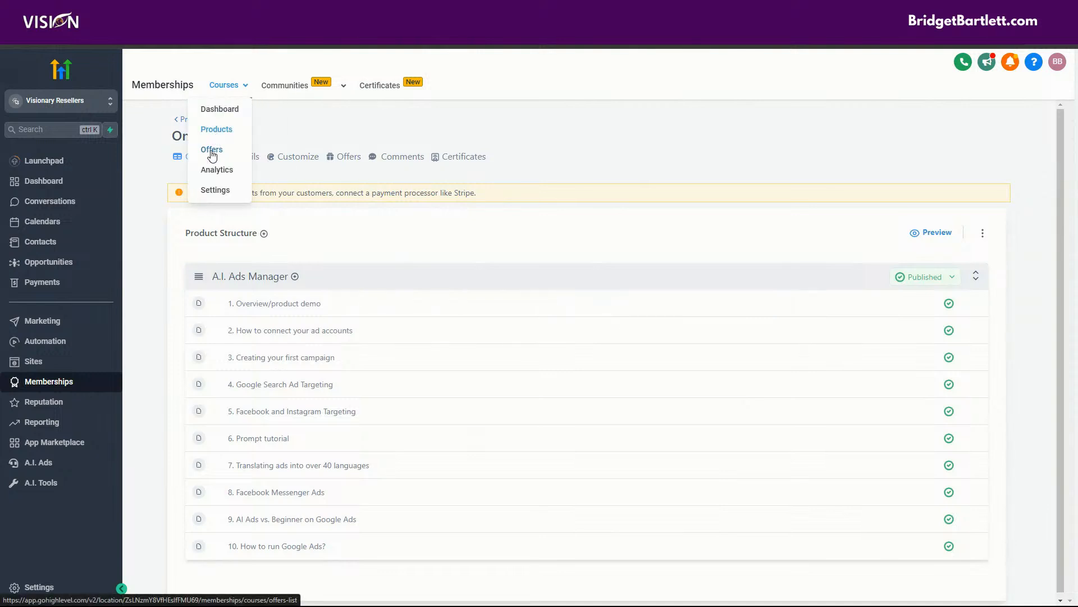
left_click(212, 148)
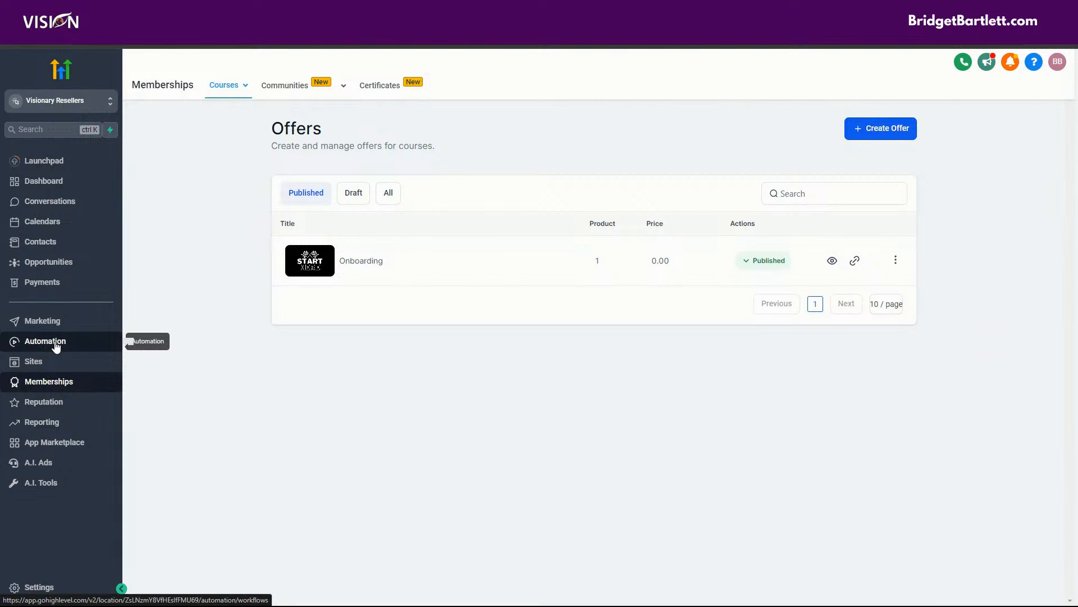
- Open the domain setup in the course settings and add members.visionaryresellers.com as the client portal's custom domain
mouse_move(248, 89)
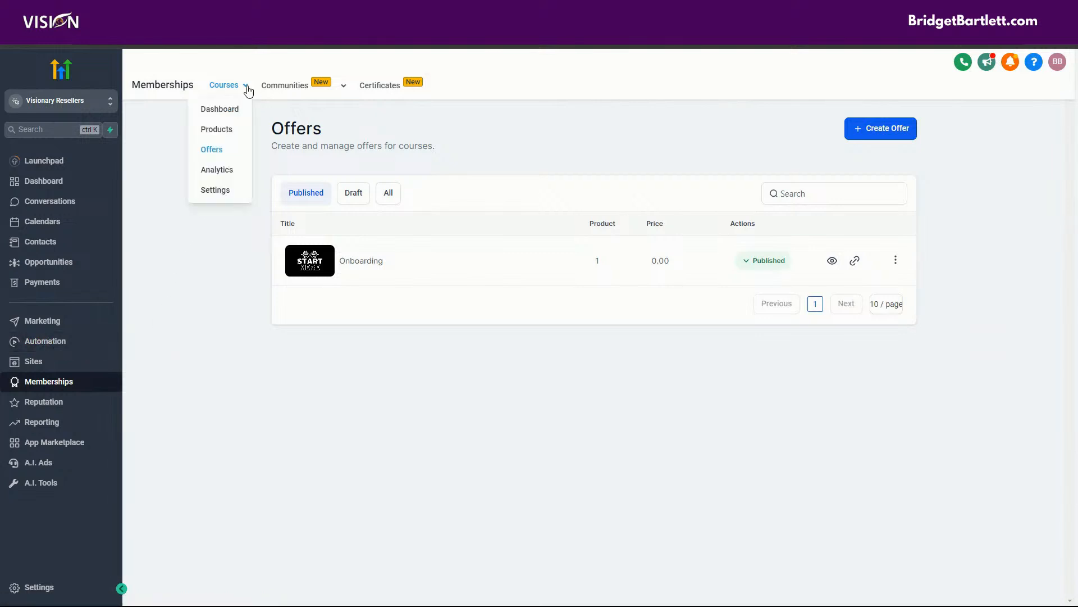
left_click(219, 193)
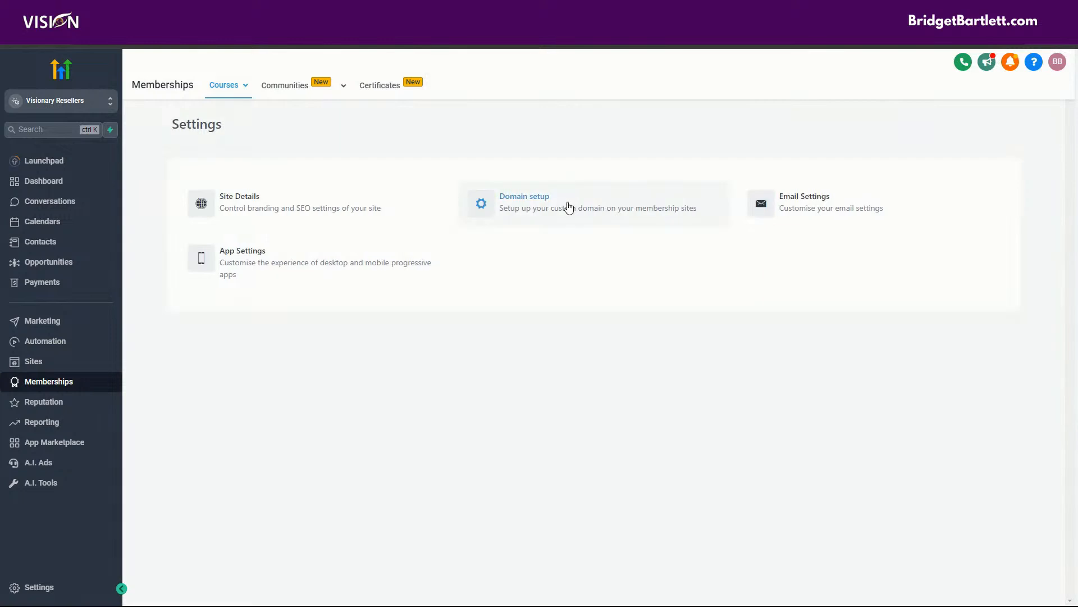
mouse_move(230, 91)
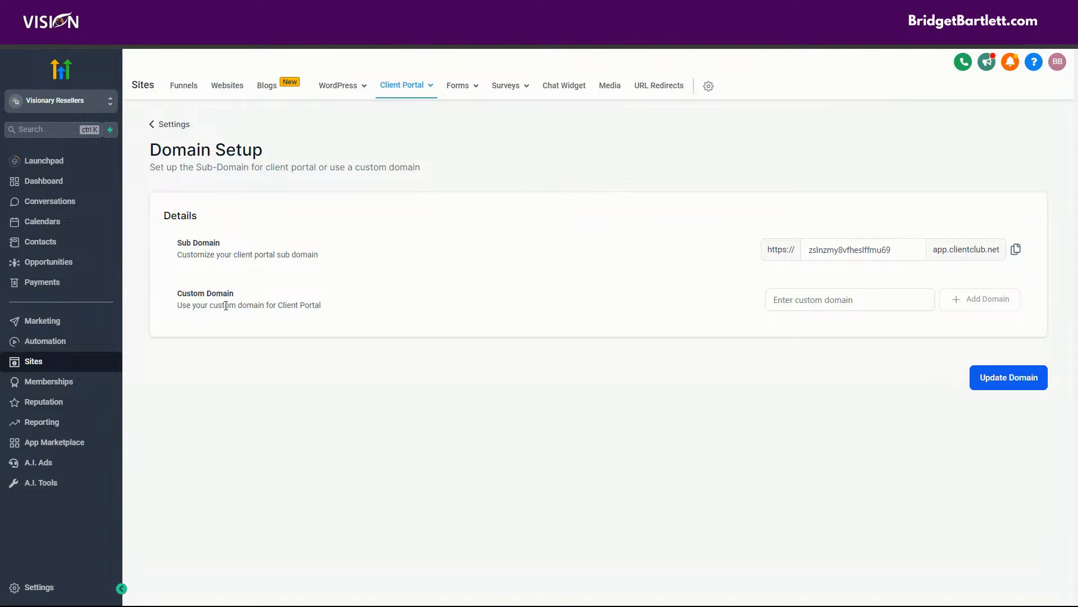
mouse_move(378, 99)
left_click(848, 302)
type("members.")
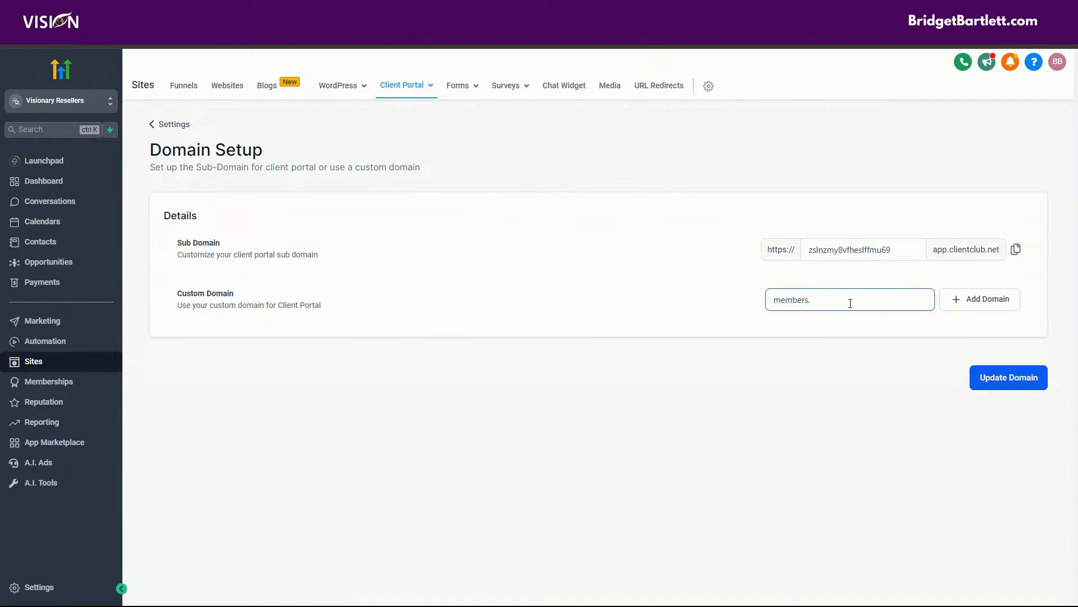
type("visionaryresellers.com")
left_click(984, 303)
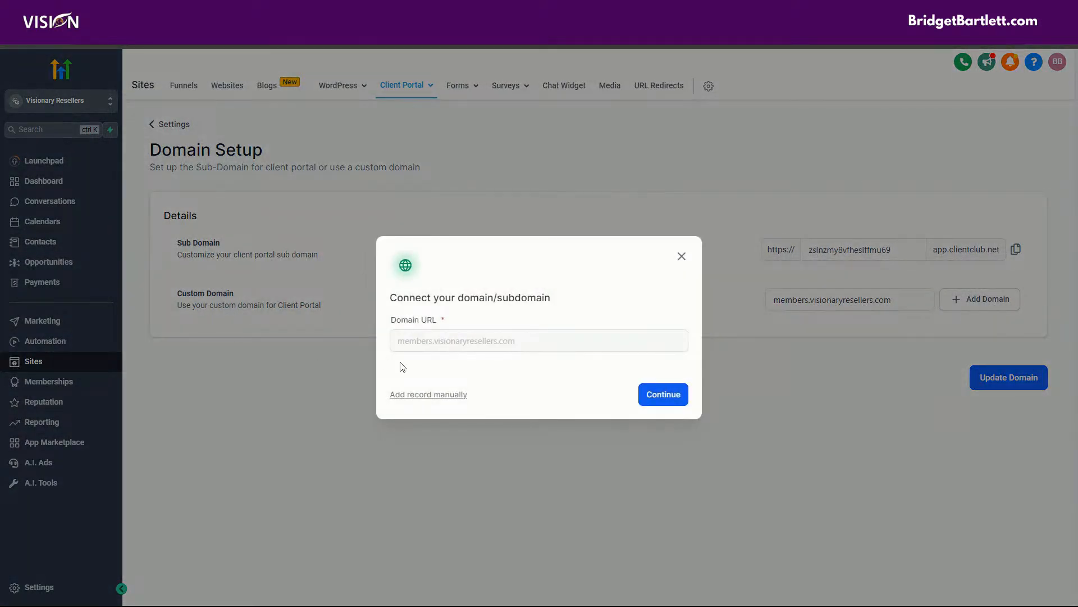
- Continue connecting the domain through Cloudflare and authorize LeadConnector to add the members CNAME record pointing to clientportal.ludicrous.cloud
left_click(677, 395)
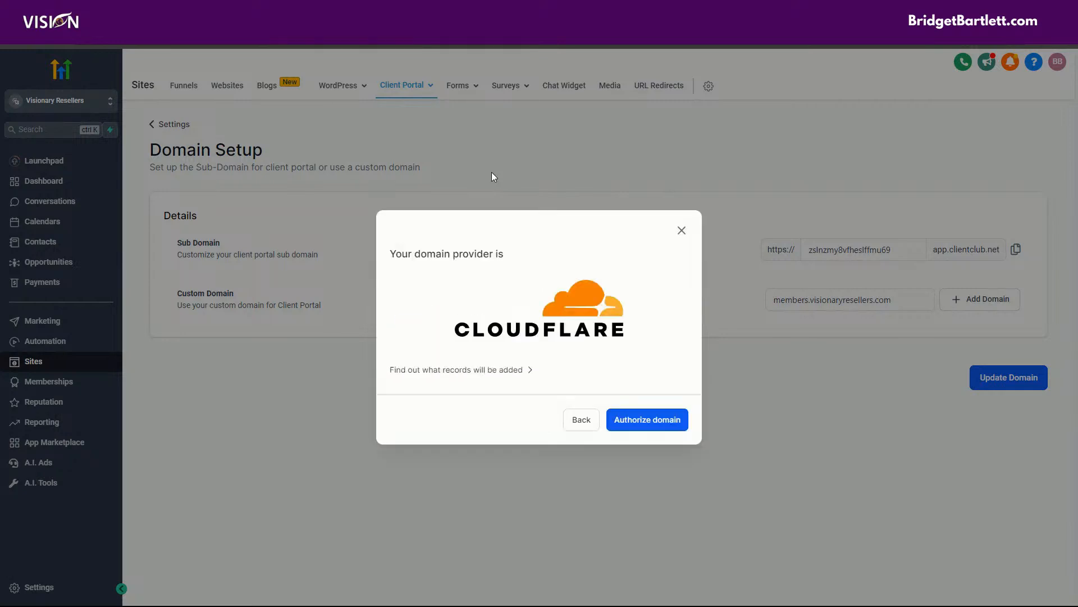
left_click(647, 353)
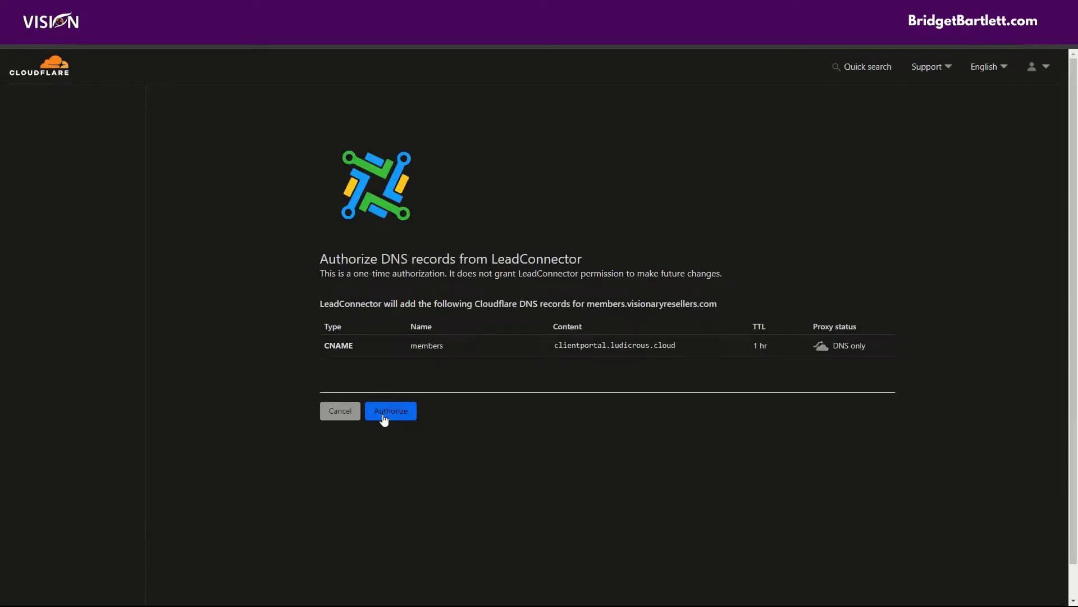
left_click(388, 412)
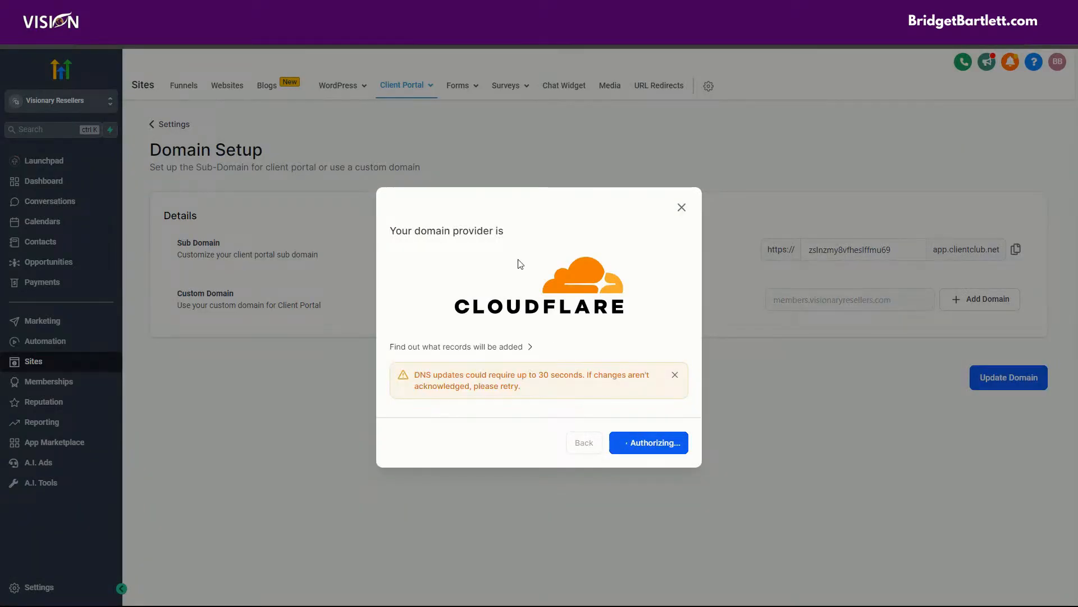